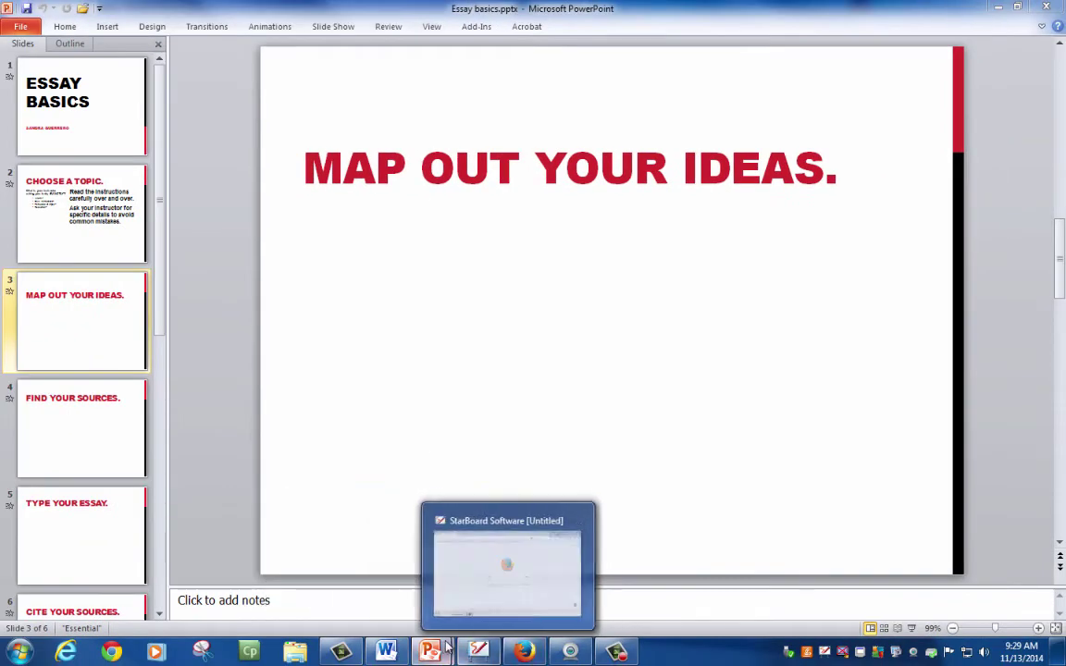
- Switch to the StarBoard whiteboard and draw a central bubble connected to an "Intro" bubble above and a "Conclusion" bubble below
left_click(479, 654)
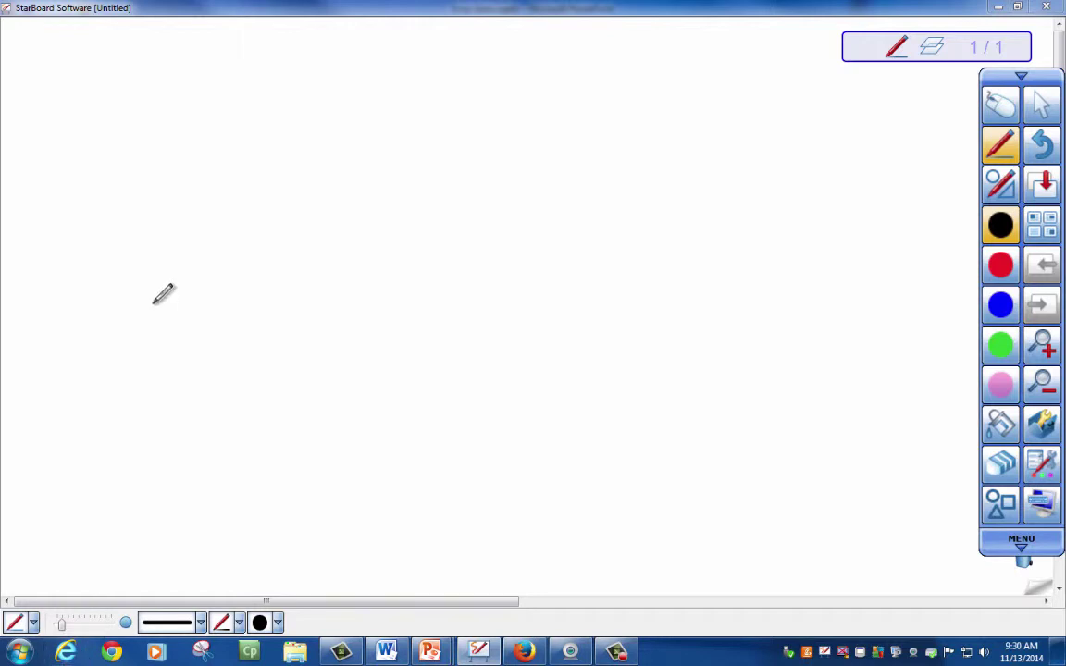
mouse_move(150, 305)
left_mouse_down()
mouse_move(131, 337)
mouse_move(124, 181)
mouse_move(74, 180)
mouse_move(72, 170)
mouse_move(96, 177)
mouse_move(115, 157)
mouse_move(126, 178)
left_mouse_up()
left_click_drag(141, 347, 125, 436)
mouse_move(67, 465)
left_mouse_down()
mouse_move(74, 493)
mouse_move(139, 479)
left_mouse_up()
mouse_move(122, 439)
left_mouse_down()
mouse_move(38, 498)
mouse_move(97, 508)
mouse_move(126, 441)
left_mouse_up()
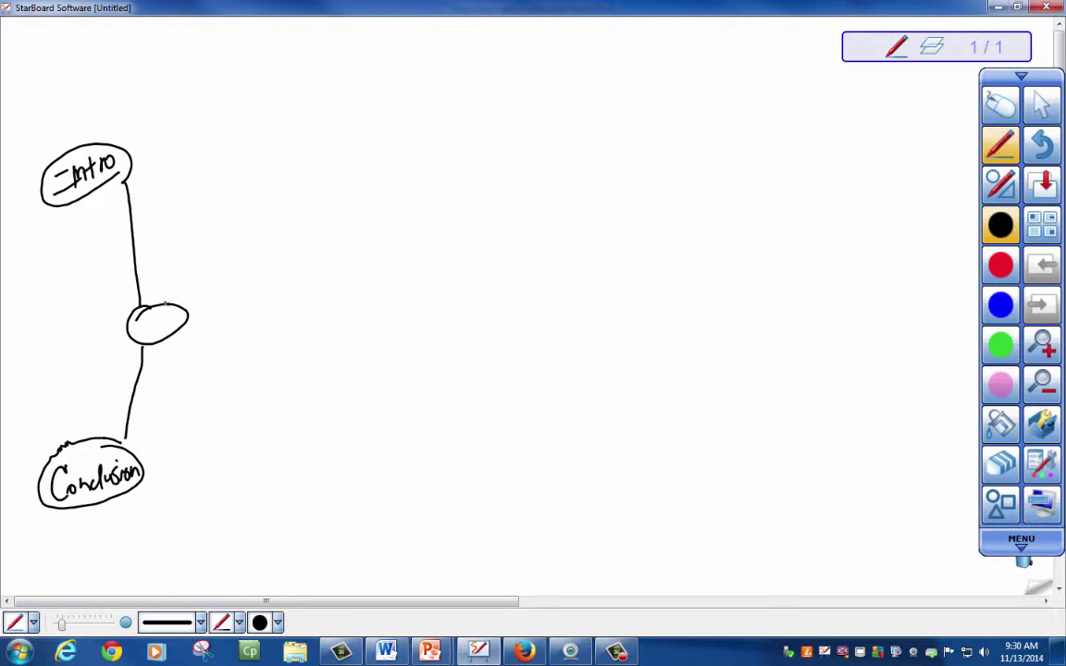
- Draw three branch lines fanning out from the central bubble and number their ends 1., 2. and 3
mouse_move(166, 303)
left_mouse_down()
mouse_move(217, 232)
mouse_move(270, 199)
left_mouse_up()
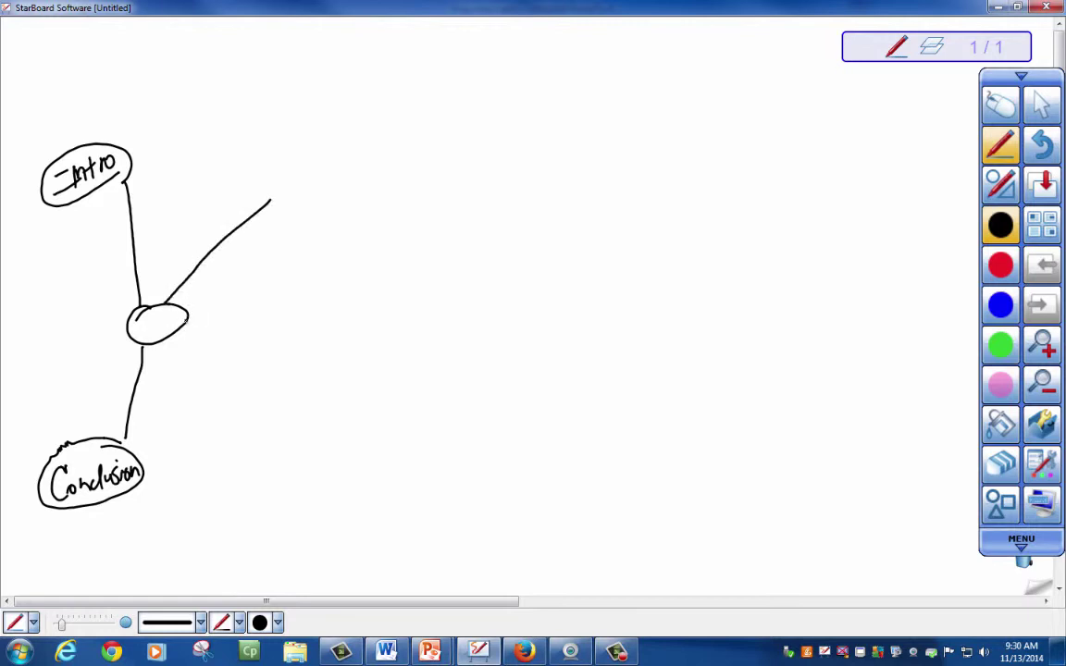
left_click_drag(186, 320, 352, 323)
left_click_drag(170, 339, 246, 424)
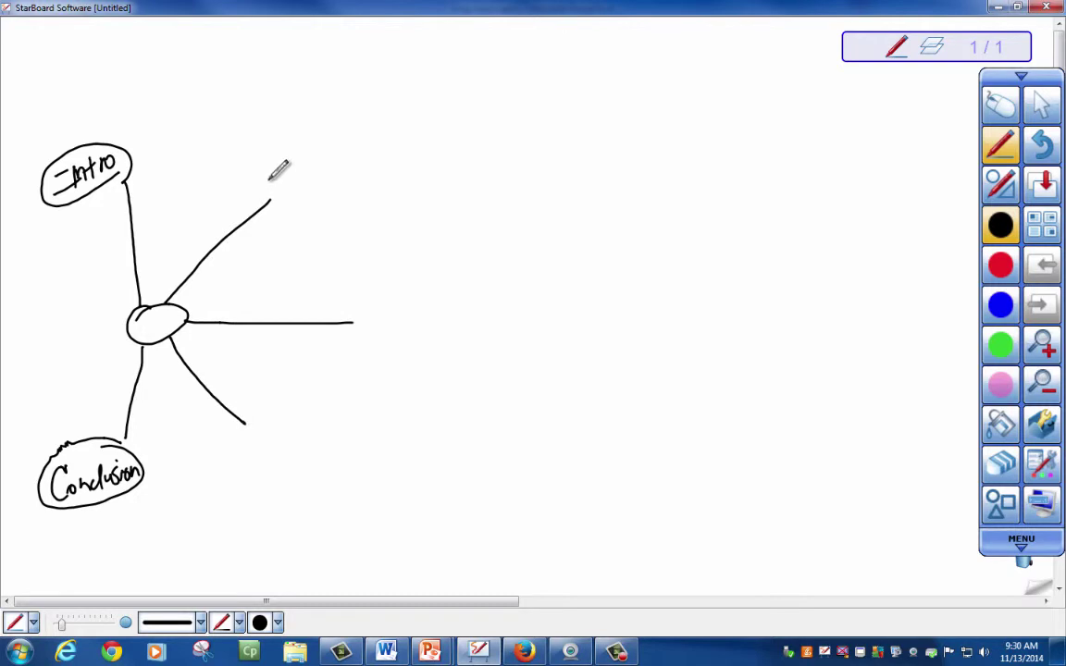
left_click_drag(269, 179, 271, 191)
left_click(277, 189)
left_click_drag(356, 312, 366, 326)
left_click(371, 322)
left_click_drag(250, 417, 249, 435)
left_click(267, 434)
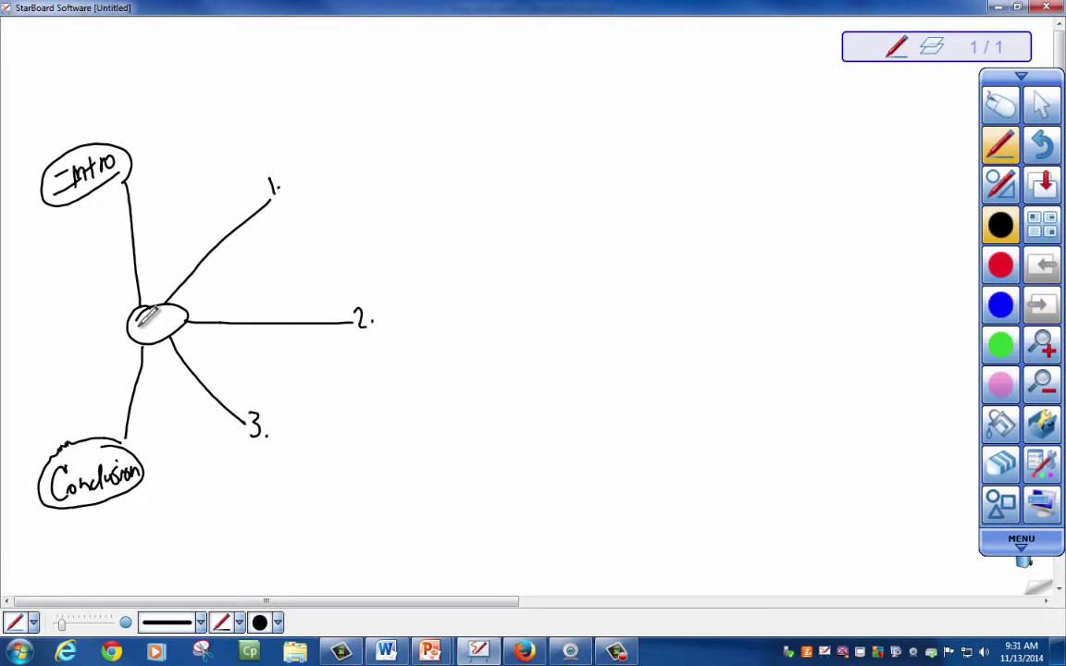
- Write "technology" in the central bubble and label branches 1 and 2 "Education" and "Medicine"
mouse_move(134, 319)
left_mouse_down()
mouse_move(146, 333)
mouse_move(189, 313)
mouse_move(194, 321)
left_mouse_up()
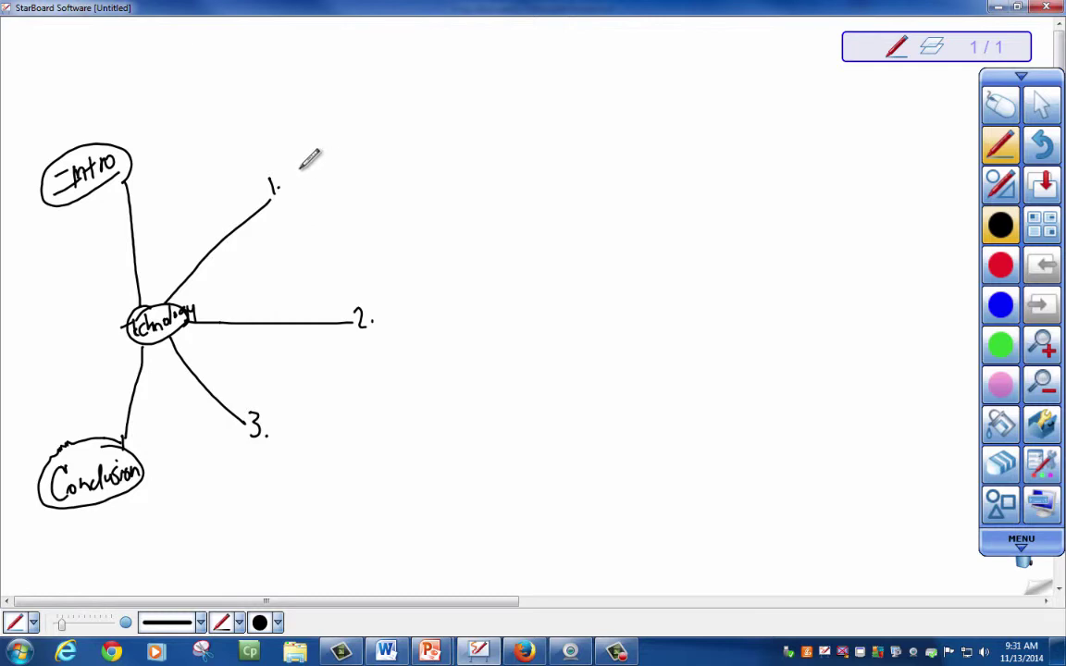
mouse_move(298, 162)
left_mouse_down()
mouse_move(296, 183)
mouse_move(359, 168)
left_mouse_up()
mouse_move(364, 144)
left_mouse_down()
mouse_move(366, 162)
mouse_move(371, 150)
left_mouse_up()
mouse_move(374, 141)
left_mouse_down()
mouse_move(373, 153)
mouse_move(384, 133)
mouse_move(411, 131)
left_mouse_up()
mouse_move(383, 305)
left_mouse_down()
mouse_move(383, 324)
mouse_move(412, 311)
left_mouse_up()
left_click_drag(418, 311, 412, 320)
left_click_drag(421, 313, 426, 298)
mouse_move(428, 308)
left_mouse_down()
mouse_move(435, 320)
mouse_move(480, 303)
left_mouse_up()
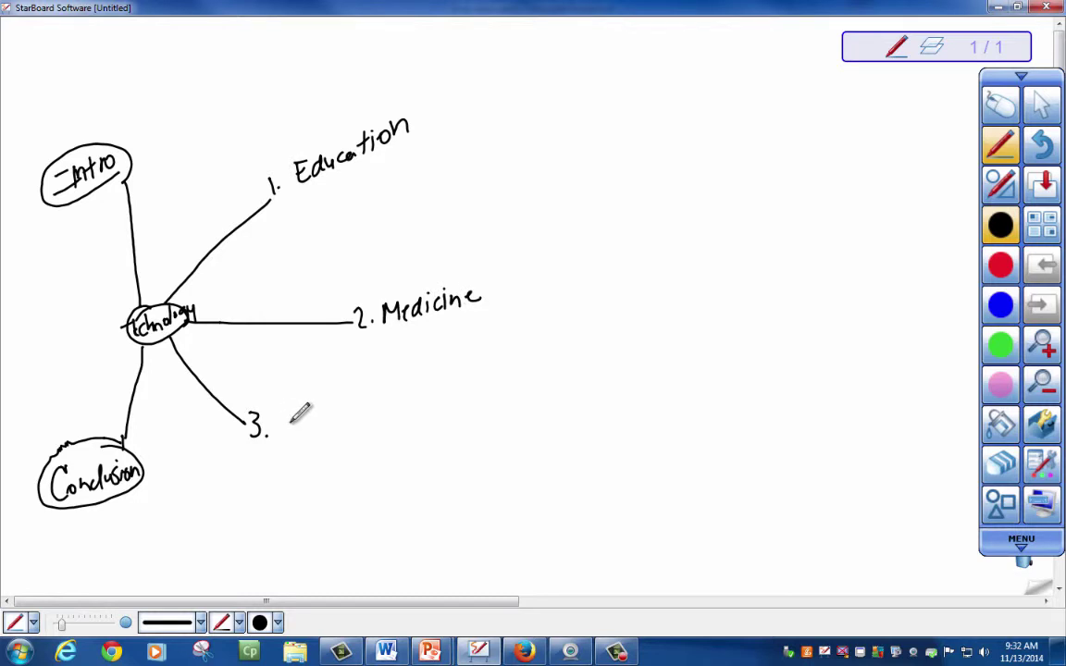
- Handwrite the label "Entertainment" beside number 3 at the end of the lower branch
mouse_move(278, 420)
left_mouse_down()
mouse_move(276, 447)
mouse_move(289, 419)
left_mouse_up()
left_click_drag(277, 433, 298, 445)
mouse_move(303, 421)
left_mouse_down()
mouse_move(303, 446)
mouse_move(310, 426)
mouse_move(317, 444)
mouse_move(326, 433)
left_mouse_up()
mouse_move(331, 418)
left_mouse_down()
mouse_move(333, 445)
mouse_move(341, 426)
left_mouse_up()
mouse_move(346, 432)
left_mouse_down()
mouse_move(349, 444)
mouse_move(399, 435)
mouse_move(414, 444)
left_mouse_up()
left_click_drag(406, 424, 422, 419)
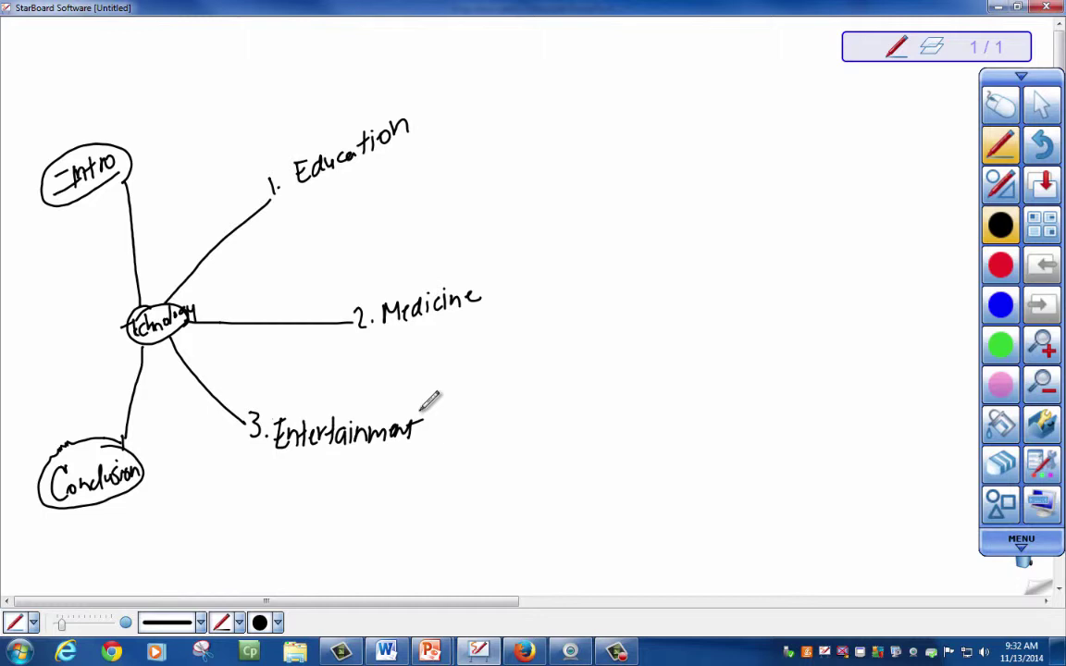
- Circle each of the three numbered topic labels, Education, Medicine and Entertainment
mouse_move(312, 139)
left_mouse_down()
mouse_move(268, 156)
mouse_move(292, 197)
mouse_move(386, 111)
mouse_move(313, 140)
left_mouse_up()
mouse_move(384, 285)
left_mouse_down()
mouse_move(357, 333)
mouse_move(469, 281)
mouse_move(383, 283)
left_mouse_up()
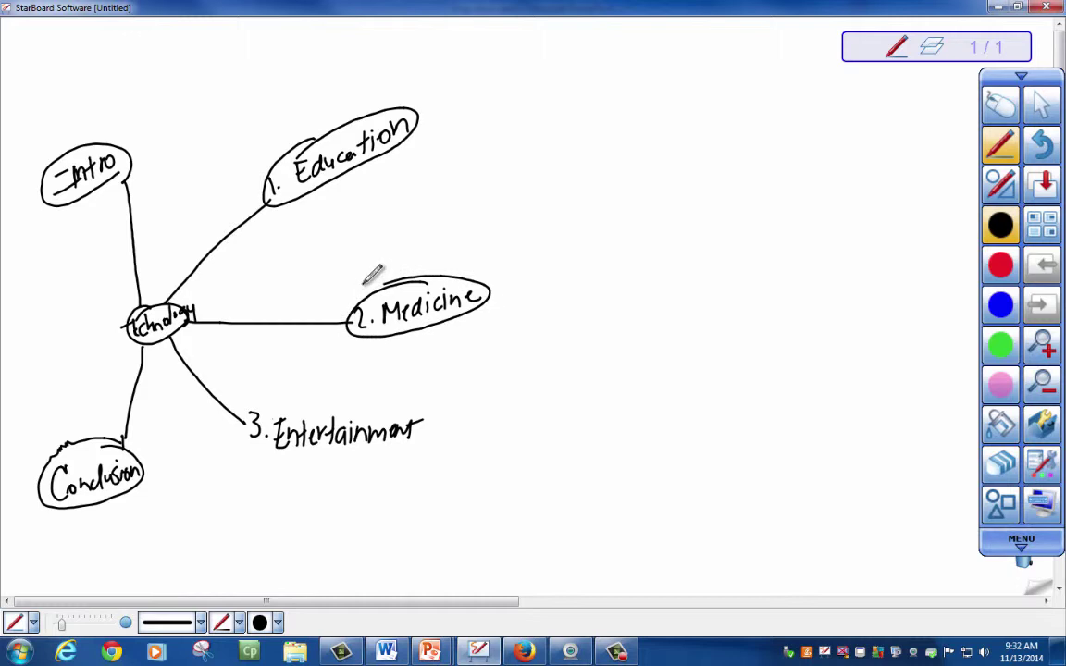
mouse_move(330, 405)
left_mouse_down()
mouse_move(260, 410)
mouse_move(296, 464)
mouse_move(421, 428)
mouse_move(269, 407)
left_mouse_up()
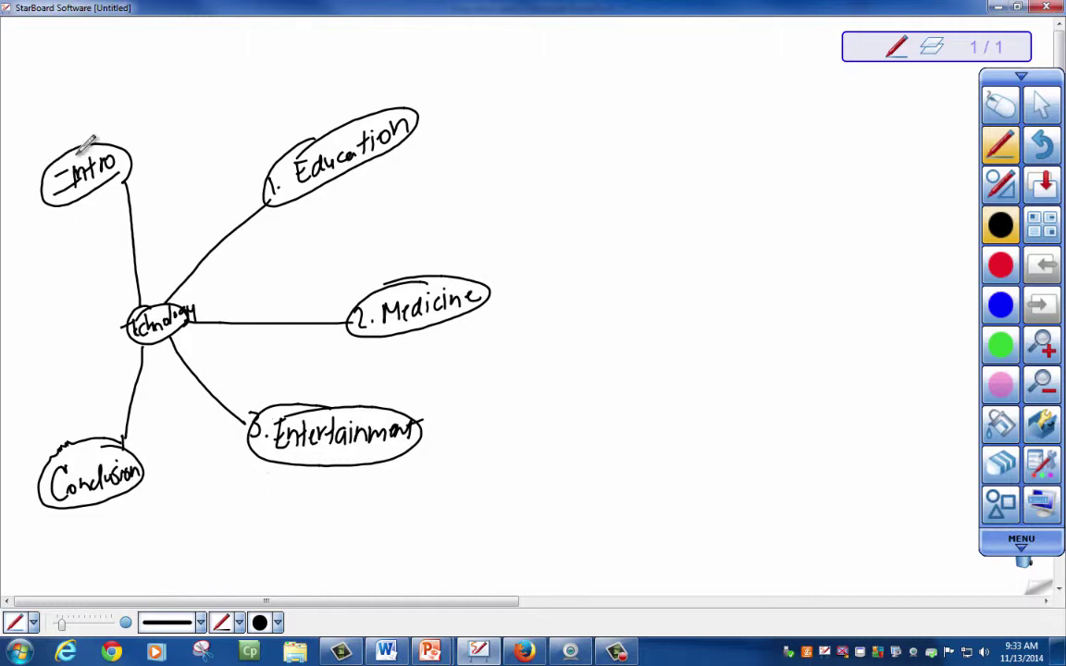
- Add two short lines from the Intro bubble with the notes "General Statement" and "Specific statement"
mouse_move(57, 169)
left_mouse_down()
mouse_move(79, 164)
mouse_move(41, 135)
left_mouse_up()
mouse_move(32, 88)
left_mouse_down()
mouse_move(30, 97)
mouse_move(43, 82)
mouse_move(58, 84)
mouse_move(94, 26)
mouse_move(109, 37)
mouse_move(143, 24)
left_mouse_up()
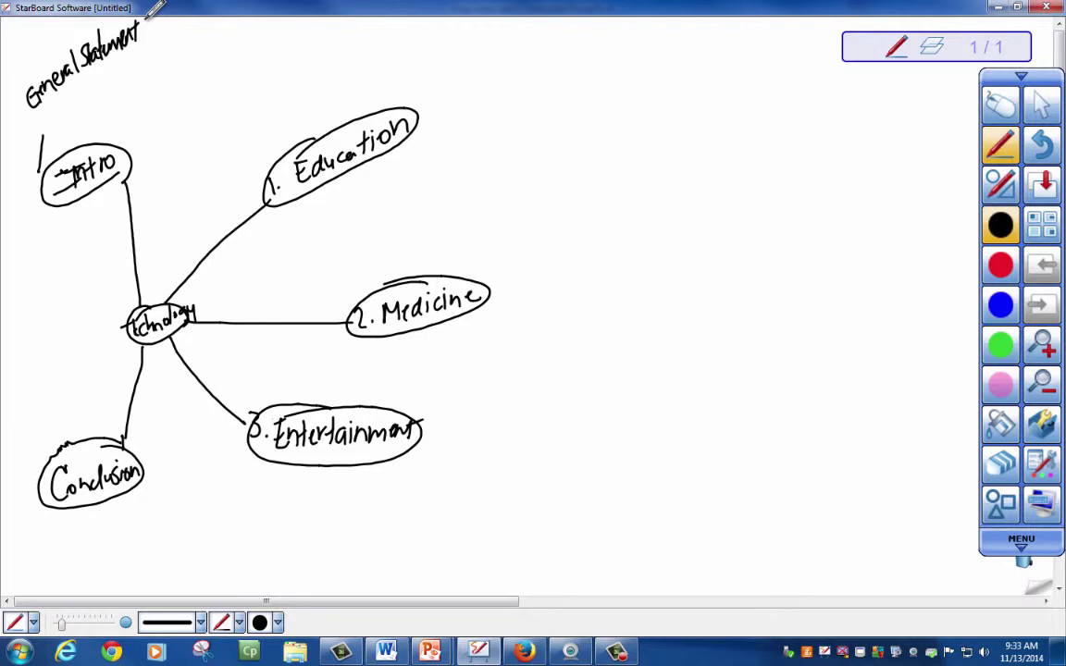
left_click_drag(54, 151, 98, 79)
mouse_move(102, 74)
left_mouse_down()
mouse_move(100, 89)
mouse_move(113, 78)
left_mouse_up()
mouse_move(124, 82)
left_mouse_down()
mouse_move(115, 76)
mouse_move(169, 28)
mouse_move(202, 19)
left_mouse_up()
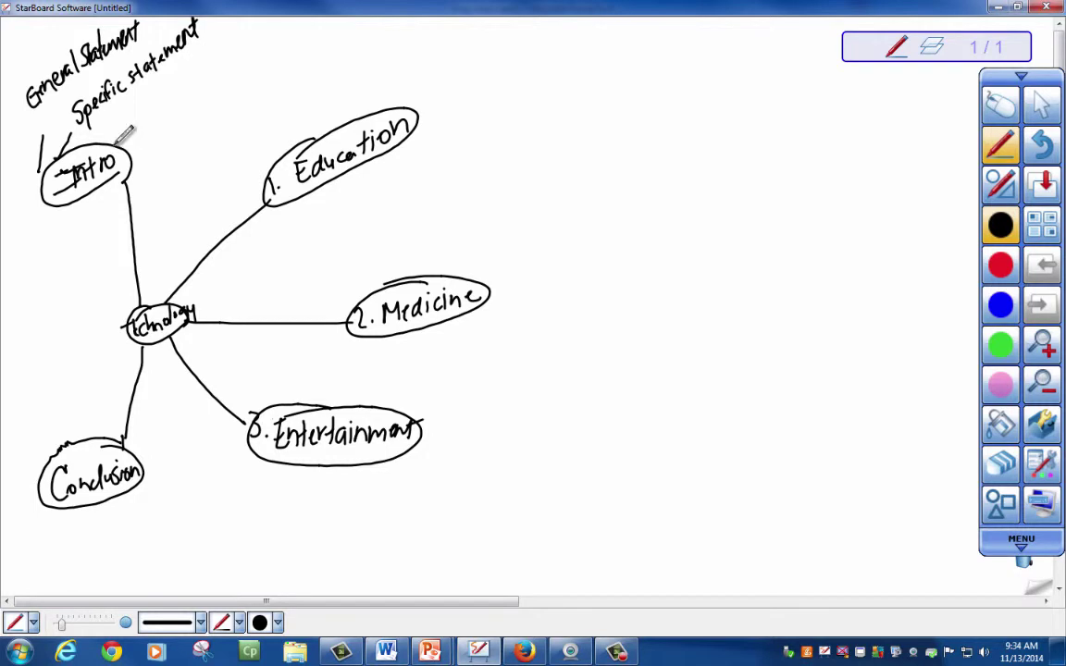
- Write beside the Intro bubble "Thesis: Technology has positively influenced the advancement of Education, modern medicine, and the entertainment business."
mouse_move(109, 145)
left_mouse_down()
mouse_move(126, 139)
mouse_move(118, 124)
mouse_move(150, 100)
mouse_move(172, 106)
left_mouse_up()
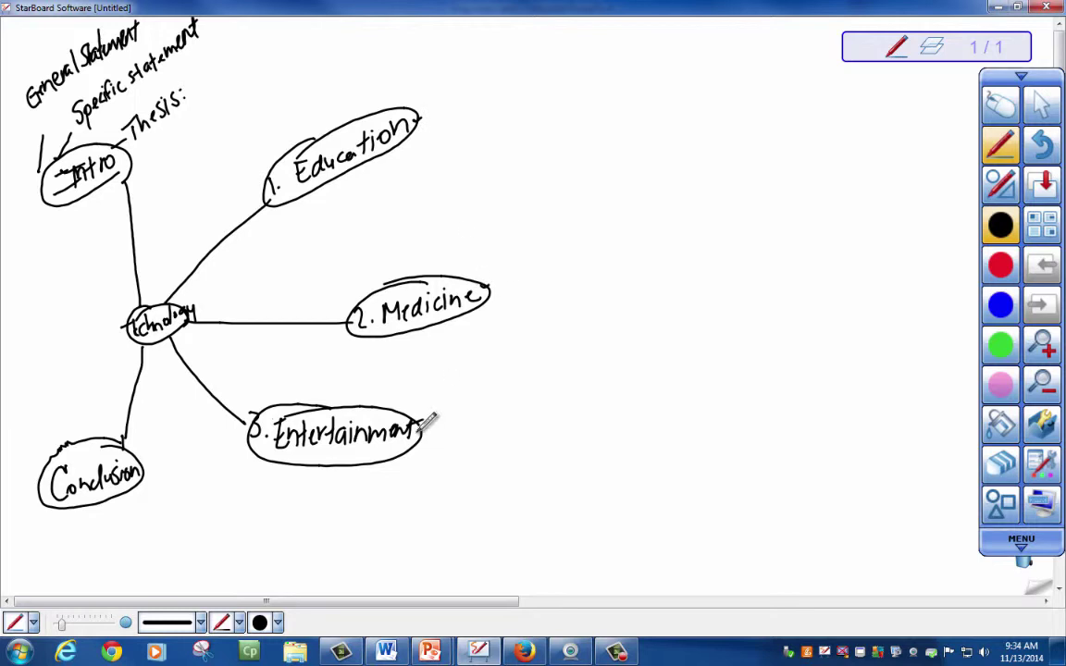
left_click_drag(421, 435, 429, 430)
mouse_move(194, 84)
left_mouse_down()
mouse_move(195, 96)
mouse_move(200, 79)
mouse_move(225, 73)
mouse_move(247, 37)
mouse_move(222, 48)
mouse_move(235, 41)
left_mouse_up()
mouse_move(119, 159)
left_mouse_down()
mouse_move(222, 93)
mouse_move(246, 44)
mouse_move(288, 18)
left_mouse_up()
mouse_move(118, 189)
left_mouse_down()
mouse_move(183, 126)
mouse_move(239, 111)
mouse_move(233, 74)
left_mouse_up()
left_click_drag(238, 81, 271, 41)
mouse_move(266, 46)
left_mouse_down()
mouse_move(291, 13)
mouse_move(333, 17)
left_mouse_up()
mouse_move(132, 228)
left_mouse_down()
mouse_move(255, 125)
mouse_move(263, 80)
mouse_move(312, 19)
mouse_move(366, 17)
mouse_move(140, 250)
mouse_move(159, 248)
mouse_move(191, 215)
left_mouse_up()
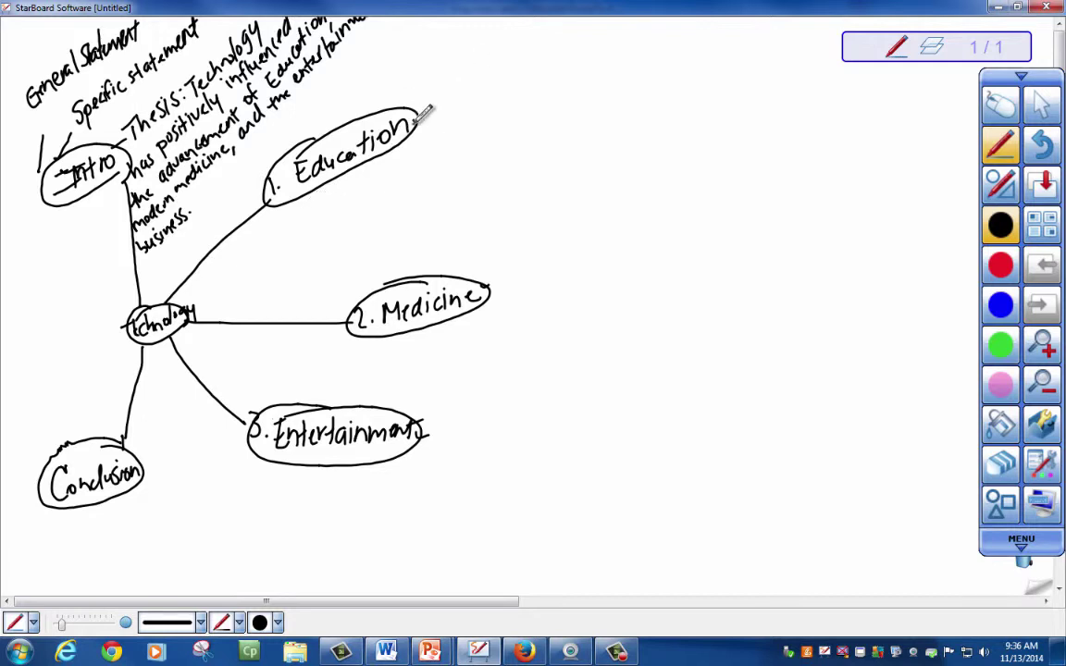
- Add the supporting ideas "online classes" and "earn degree from home or work" to the Education bubble
left_click_drag(423, 96, 561, 40)
mouse_move(411, 136)
left_mouse_down()
mouse_move(510, 81)
mouse_move(531, 93)
mouse_move(544, 78)
left_mouse_up()
left_click_drag(546, 80, 574, 55)
mouse_move(572, 57)
left_mouse_down()
mouse_move(602, 57)
mouse_move(620, 35)
mouse_move(662, 27)
left_mouse_up()
left_click_drag(446, 133, 482, 123)
left_click_drag(484, 128, 524, 112)
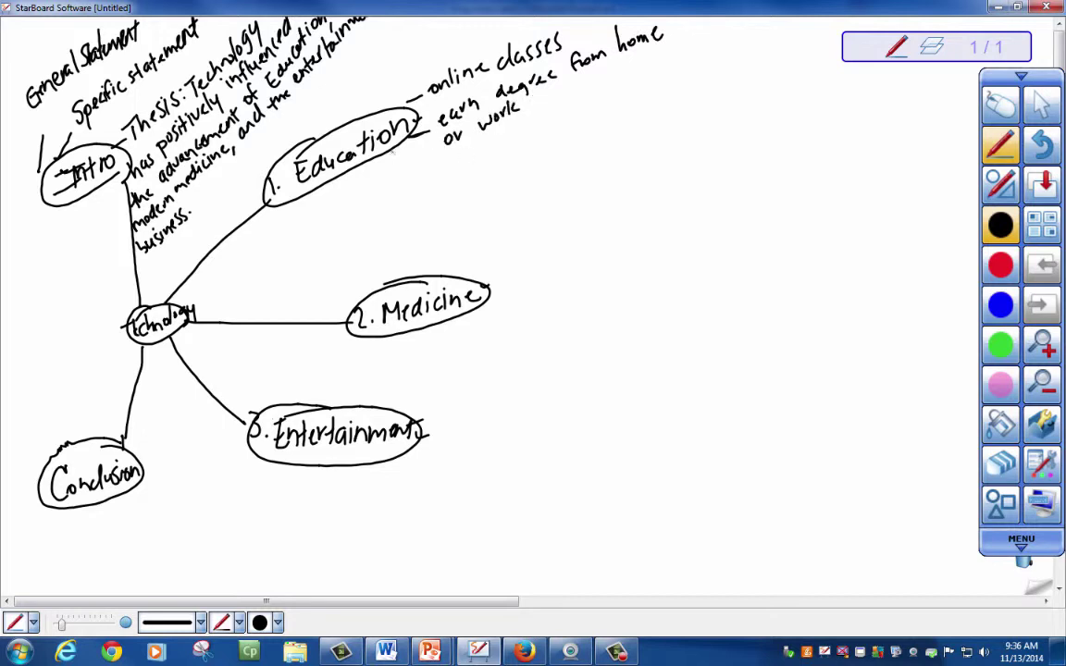
- Add a third supporting idea to the Education bubble reading "grade schools are using technology"
left_click_drag(393, 153, 423, 158)
mouse_move(445, 158)
left_mouse_down()
mouse_move(440, 175)
mouse_move(456, 159)
mouse_move(479, 165)
mouse_move(587, 93)
left_mouse_up()
left_click_drag(591, 93, 613, 82)
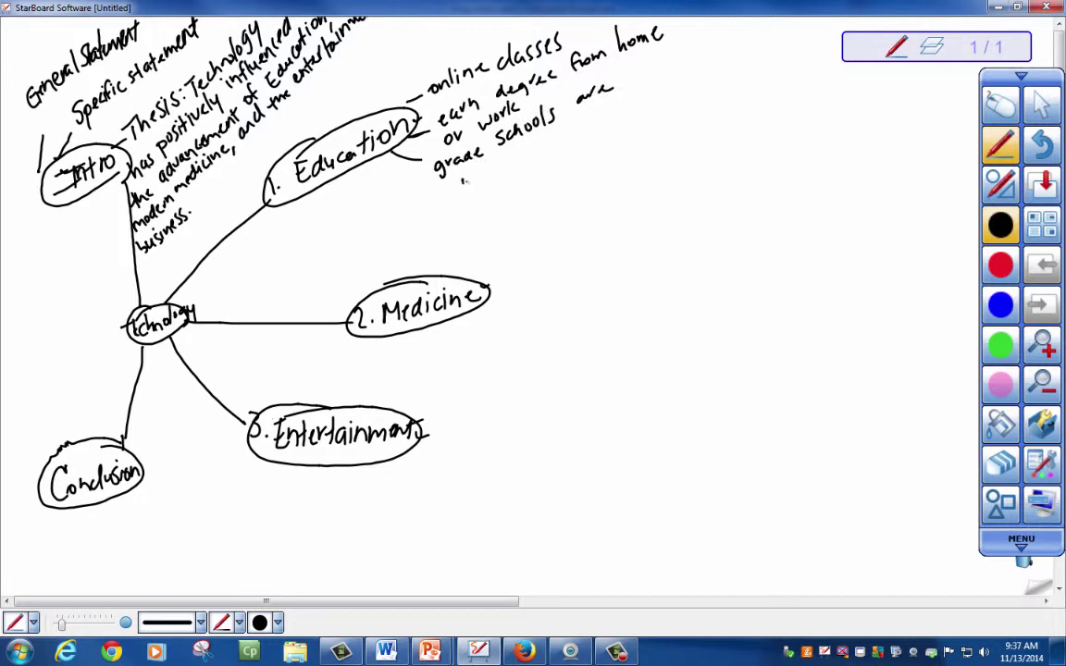
left_click_drag(461, 172, 469, 179)
left_click_drag(475, 172, 493, 180)
left_click_drag(499, 172, 504, 185)
left_click_drag(523, 141, 523, 158)
left_click_drag(517, 148, 540, 148)
mouse_move(547, 146)
left_mouse_down()
mouse_move(544, 154)
mouse_move(559, 156)
mouse_move(589, 124)
left_mouse_up()
mouse_move(592, 122)
left_mouse_down()
mouse_move(605, 111)
mouse_move(610, 137)
left_mouse_up()
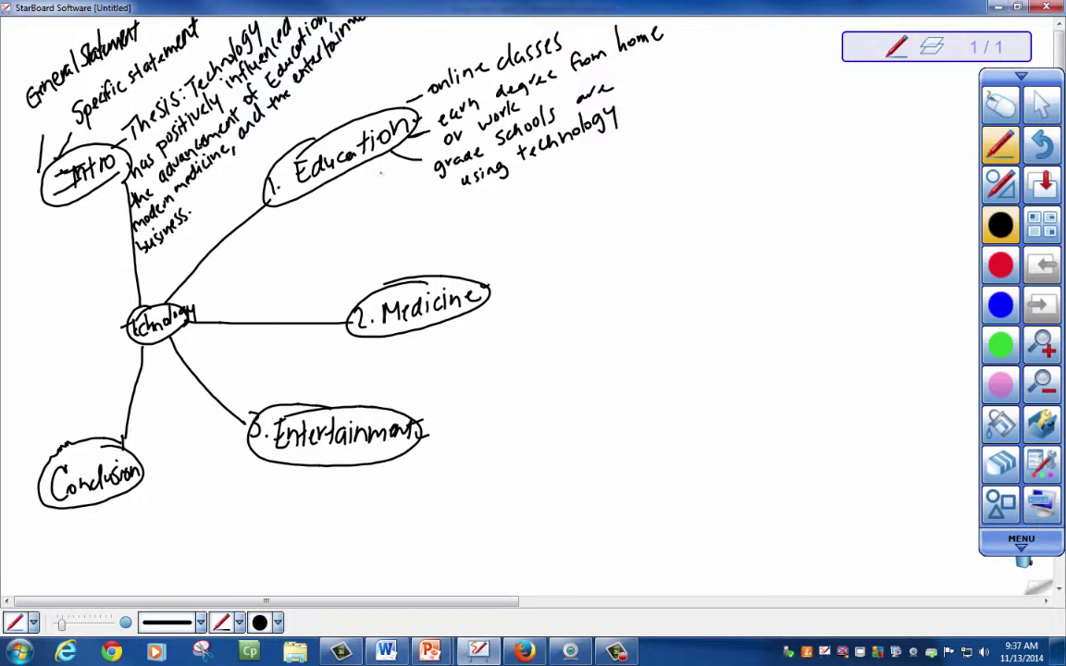
- Draw a fourth line from the Education bubble and write "computers" at its end
left_click_drag(375, 170, 437, 209)
left_click_drag(442, 203, 470, 202)
left_click_drag(473, 200, 527, 190)
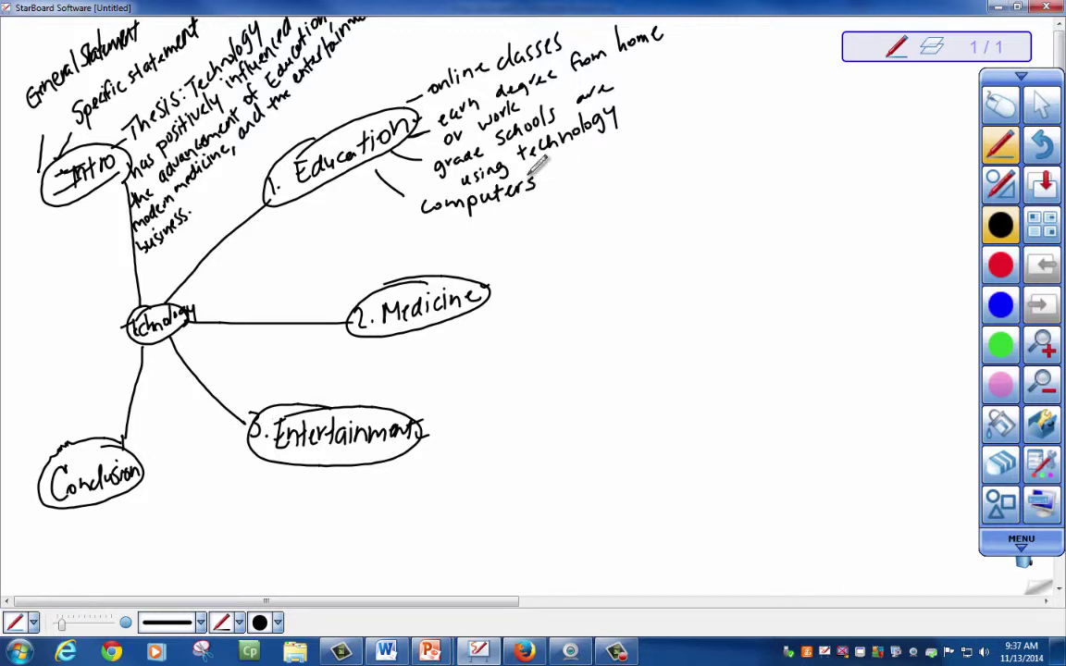
- Add the supporting ideas "research through tech." and "create advanced medicine" to the Medicine bubble
left_click_drag(489, 287, 508, 275)
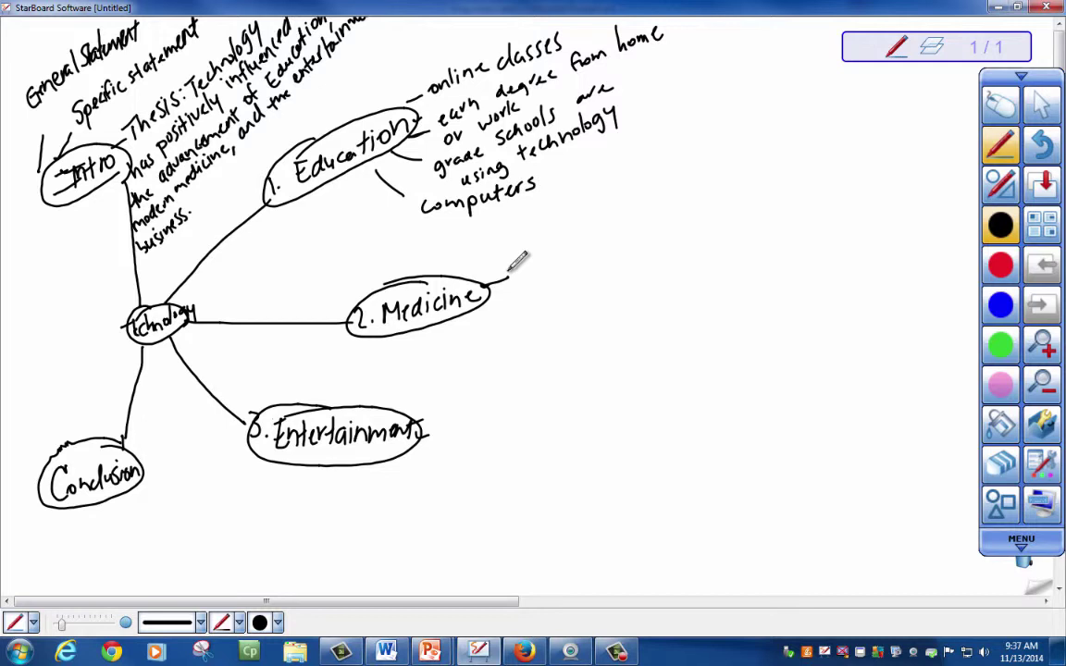
mouse_move(515, 278)
left_mouse_down()
mouse_move(740, 220)
mouse_move(749, 228)
left_mouse_up()
left_click(757, 220)
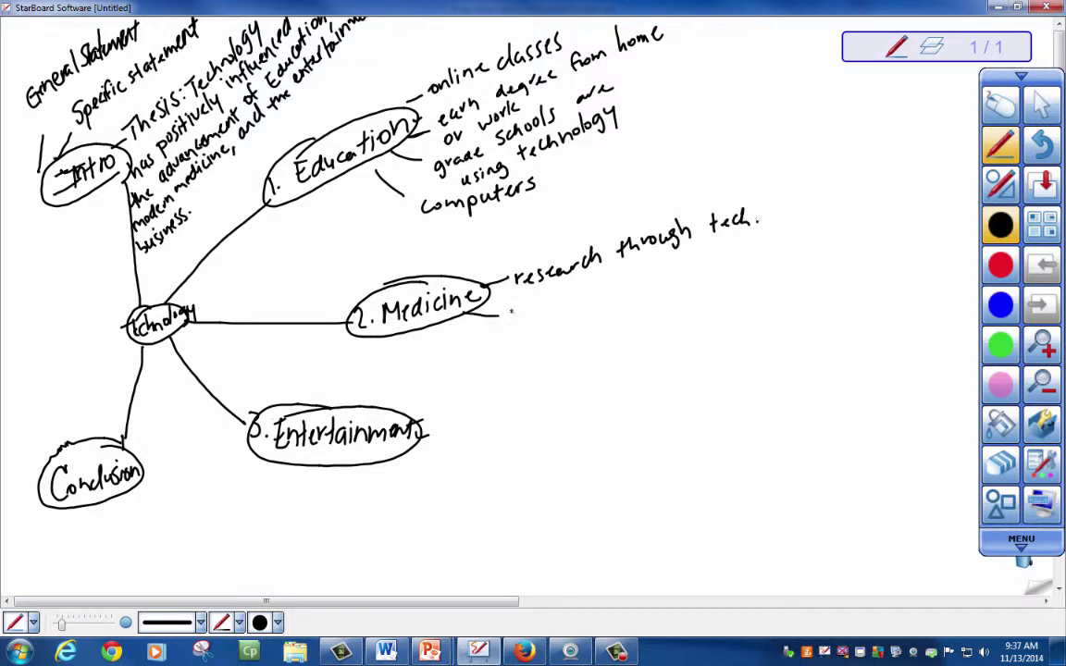
mouse_move(512, 309)
left_mouse_down()
mouse_move(508, 318)
mouse_move(568, 311)
mouse_move(610, 282)
mouse_move(794, 240)
left_mouse_up()
- Draw a third line from the Medicine bubble and write "helps people with missing limbs" beside it
left_click_drag(422, 331, 441, 348)
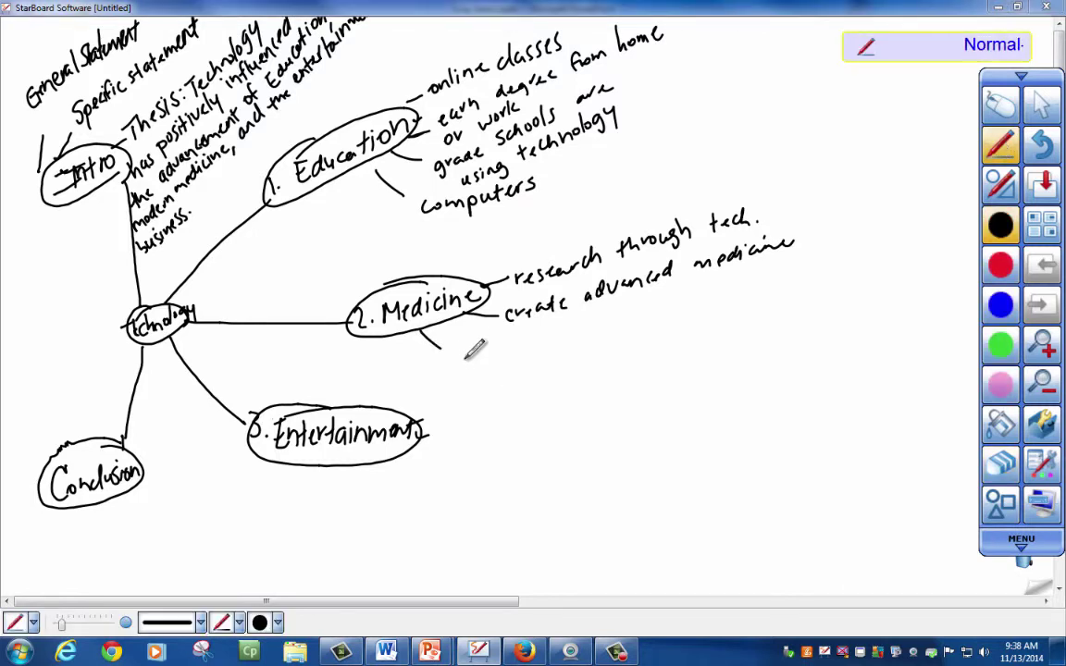
mouse_move(457, 338)
left_mouse_down()
mouse_move(466, 363)
mouse_move(500, 358)
left_mouse_up()
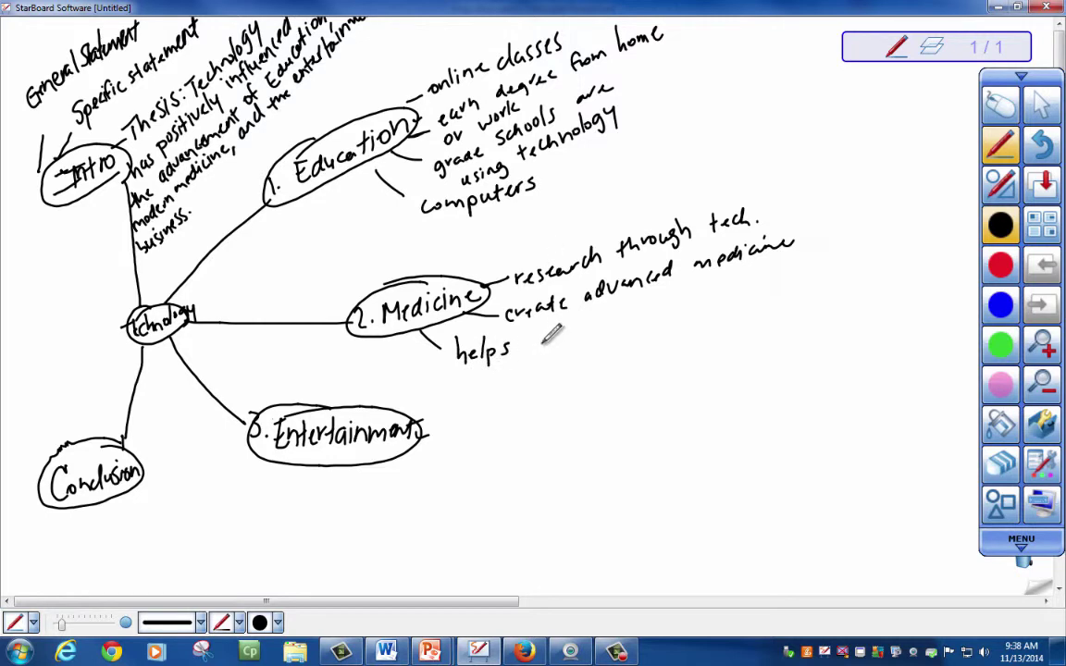
mouse_move(536, 343)
left_mouse_down()
mouse_move(537, 362)
mouse_move(590, 340)
left_mouse_up()
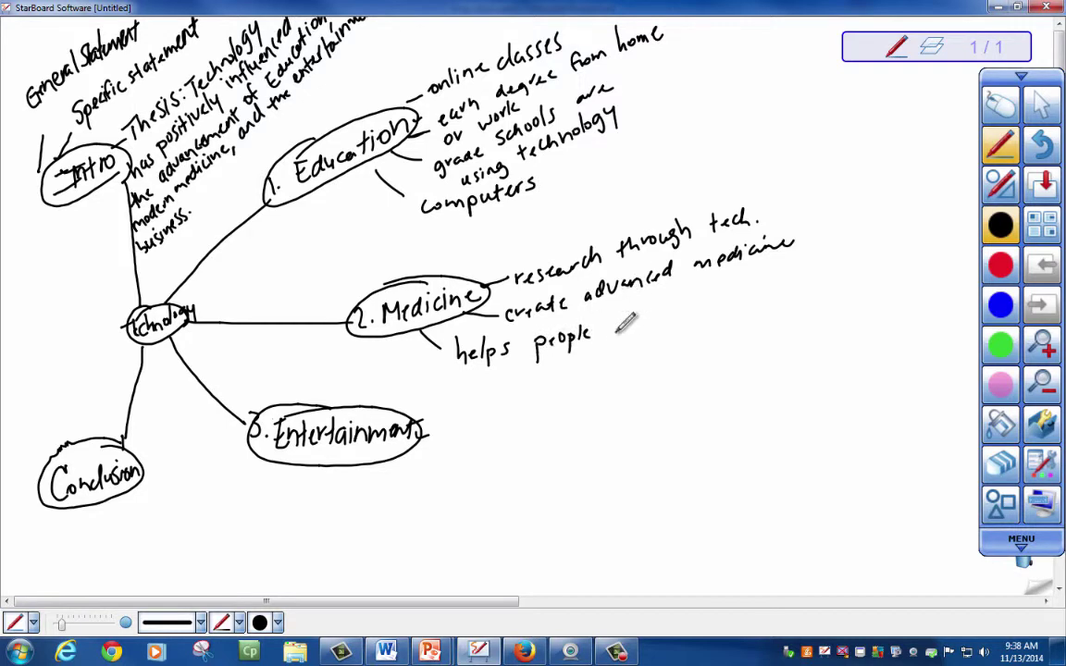
left_click_drag(608, 315, 632, 326)
mouse_move(642, 308)
left_mouse_down()
mouse_move(641, 324)
mouse_move(726, 297)
left_mouse_up()
mouse_move(738, 285)
left_mouse_down()
mouse_move(736, 294)
mouse_move(753, 281)
mouse_move(764, 303)
left_mouse_up()
left_click_drag(789, 262, 787, 278)
left_click_drag(796, 270, 833, 274)
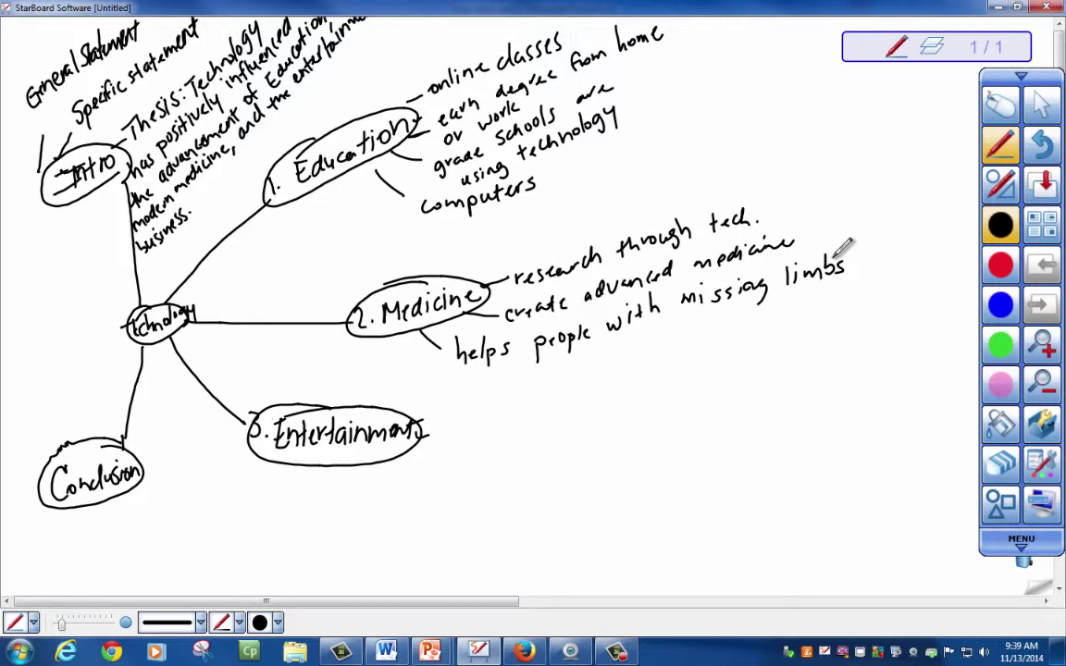
- Draw a line from the Entertainment bubble and write "TV, radios," beside it
left_click_drag(422, 423, 442, 422)
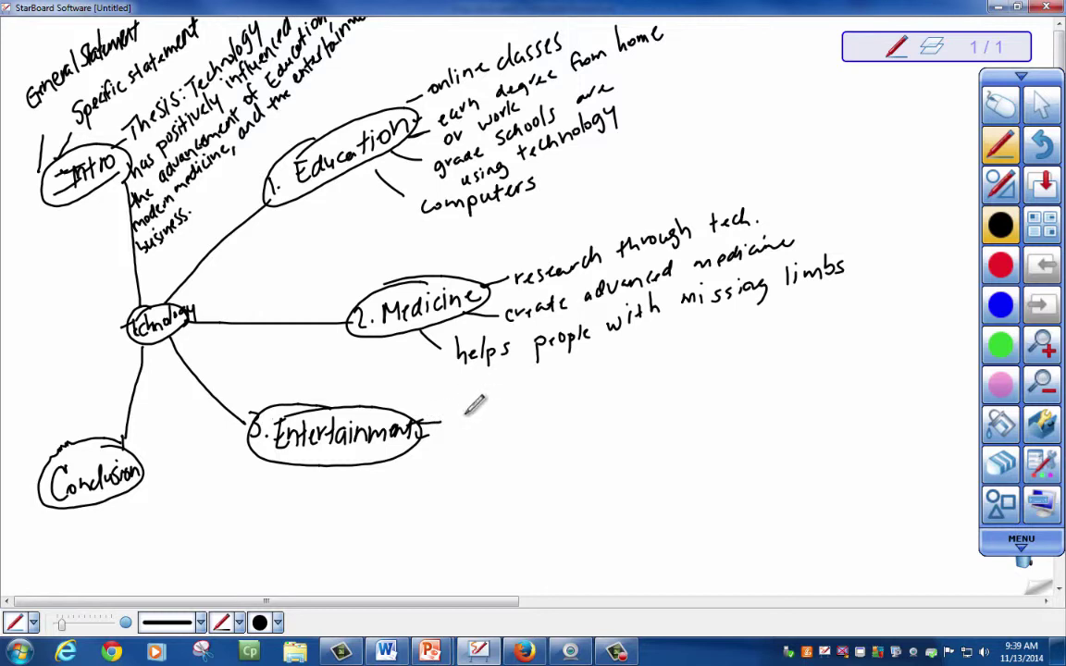
mouse_move(461, 411)
left_mouse_down()
mouse_move(461, 425)
mouse_move(483, 411)
mouse_move(486, 426)
mouse_move(512, 406)
mouse_move(533, 416)
mouse_move(538, 406)
left_mouse_up()
left_click_drag(546, 399, 580, 408)
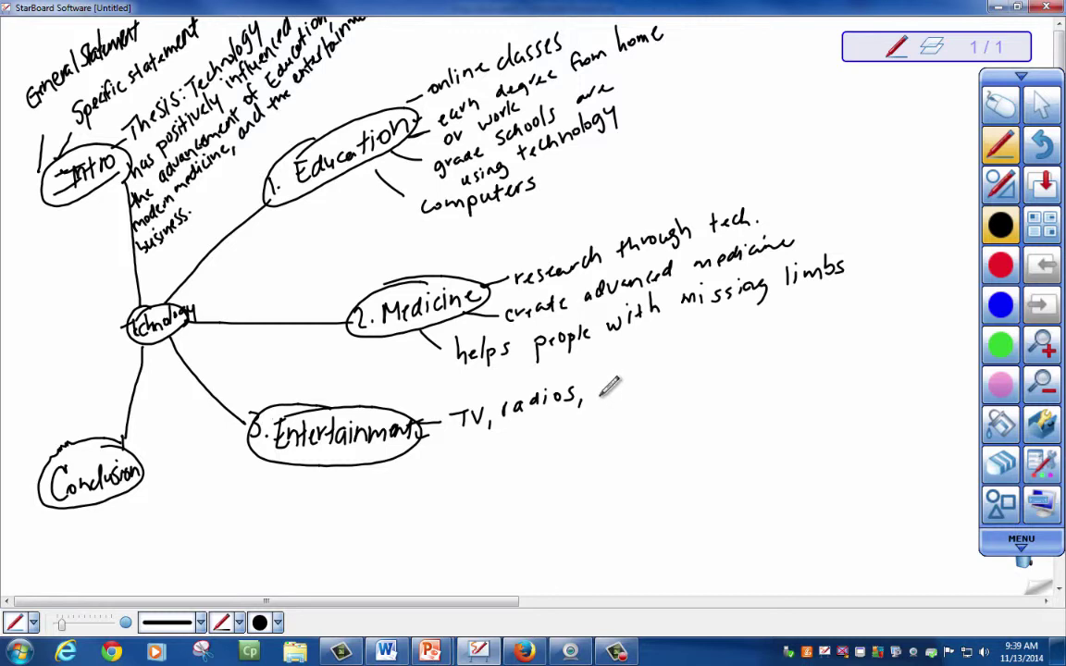
- Add two more supporting ideas to the Entertainment bubble: "Internet - music videos" and "Creating music"
left_click_drag(406, 454, 462, 469)
left_click_drag(457, 454, 467, 452)
mouse_move(468, 463)
left_mouse_down()
mouse_move(497, 452)
mouse_move(510, 467)
left_mouse_up()
left_click_drag(511, 460, 524, 467)
left_click_drag(517, 450, 532, 446)
mouse_move(431, 453)
left_mouse_down()
mouse_move(445, 452)
mouse_move(443, 472)
left_mouse_up()
left_click_drag(534, 447, 592, 446)
mouse_move(601, 435)
left_mouse_down()
mouse_move(595, 447)
mouse_move(645, 427)
left_mouse_up()
mouse_move(649, 429)
left_mouse_down()
mouse_move(649, 439)
mouse_move(666, 410)
mouse_move(677, 425)
mouse_move(693, 424)
left_mouse_up()
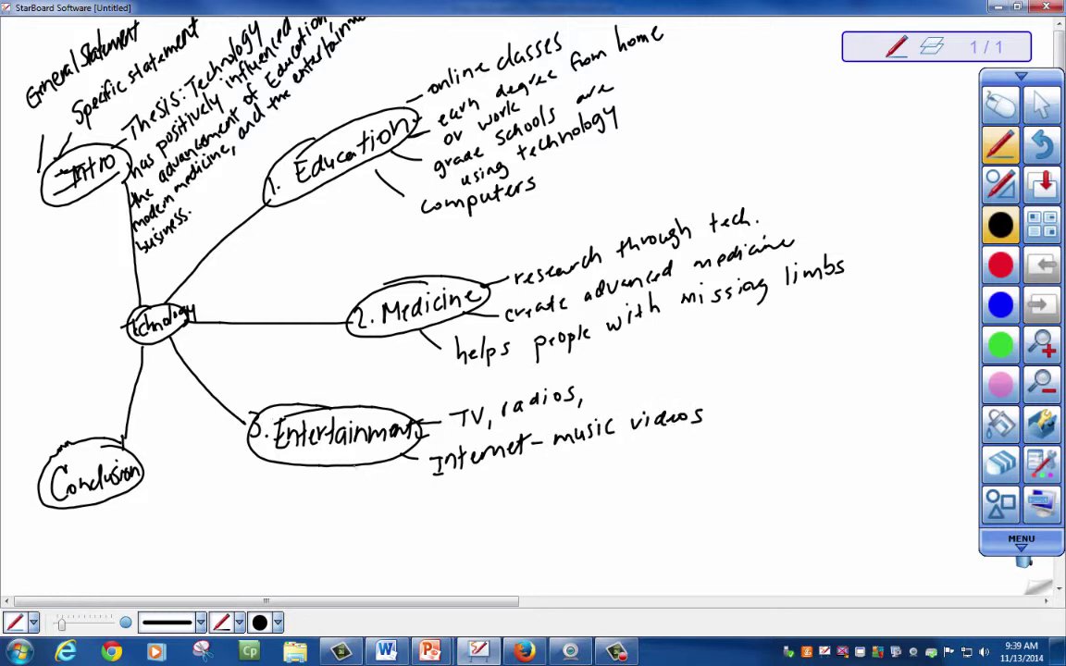
left_click_drag(356, 468, 375, 482)
mouse_move(387, 491)
left_mouse_down()
mouse_move(383, 504)
mouse_move(398, 493)
mouse_move(445, 505)
mouse_move(450, 522)
mouse_move(527, 505)
left_mouse_up()
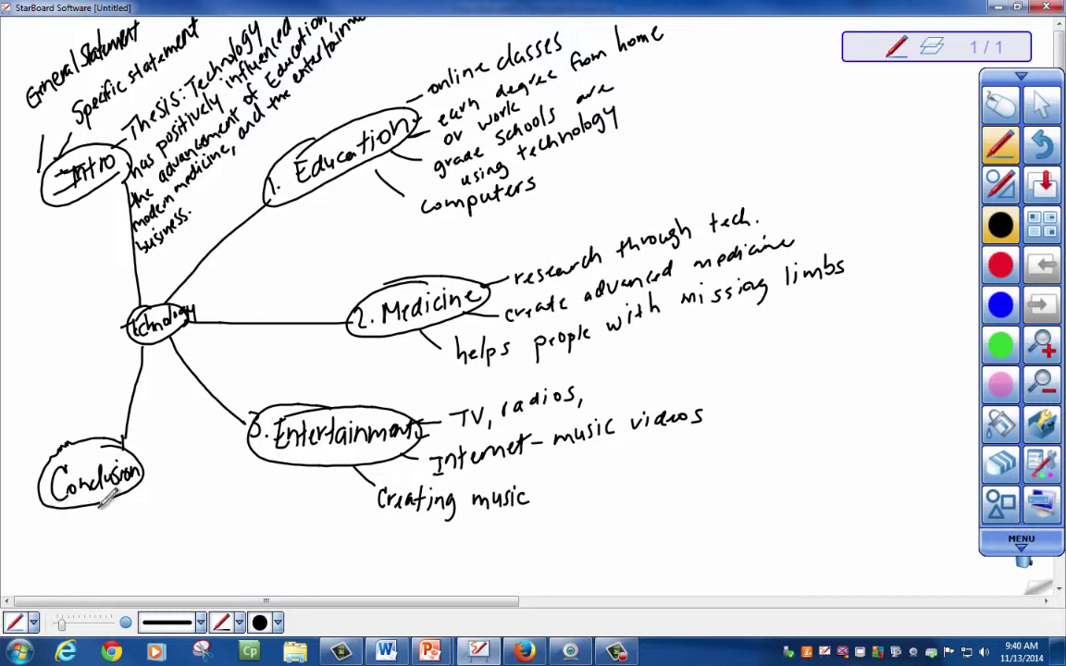
- Add three lines from the Conclusion bubble with the notes "rephrase thesis", "Closing summary" and "memorable closing"
left_click_drag(110, 504, 238, 501)
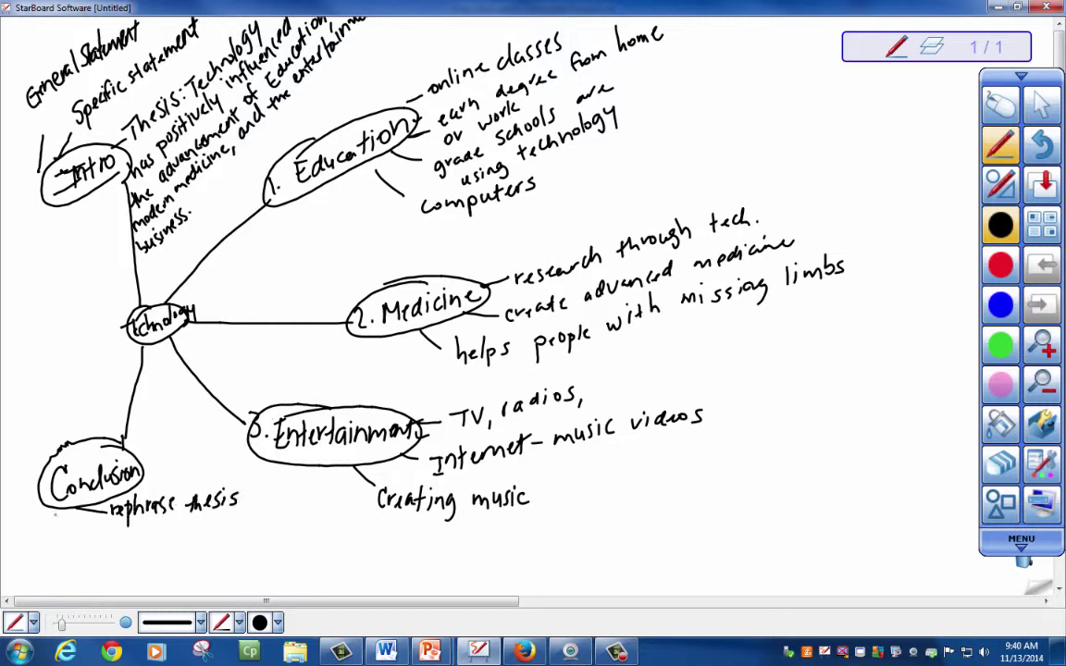
left_click_drag(48, 505, 81, 533)
mouse_move(93, 532)
left_mouse_down()
mouse_move(93, 542)
mouse_move(130, 534)
mouse_move(144, 546)
mouse_move(218, 536)
mouse_move(233, 524)
left_mouse_up()
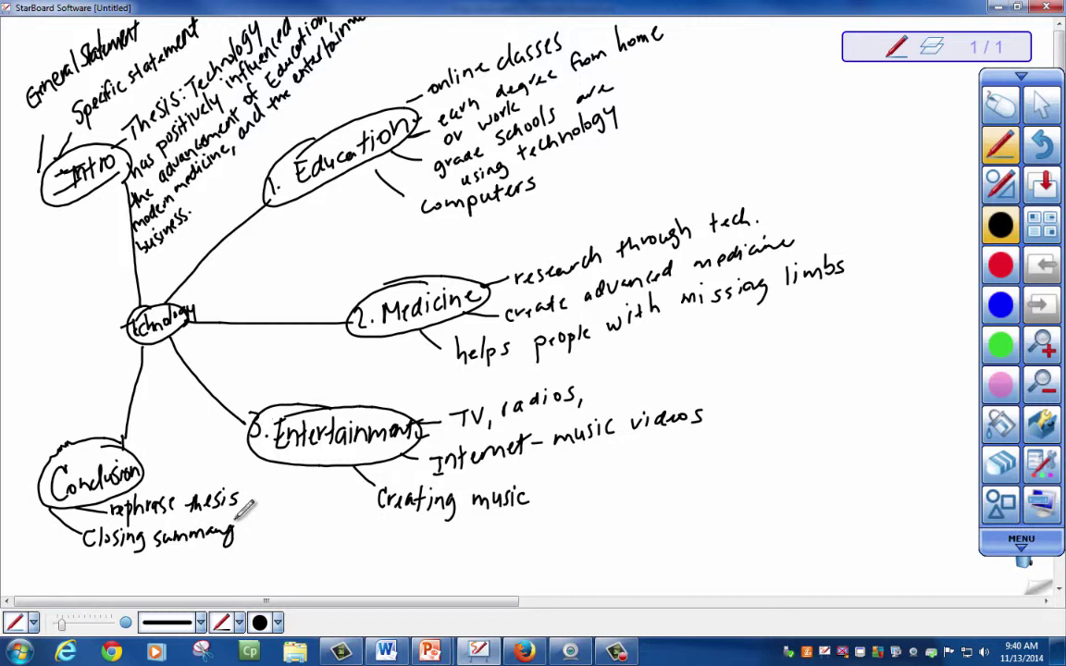
left_click_drag(35, 508, 76, 567)
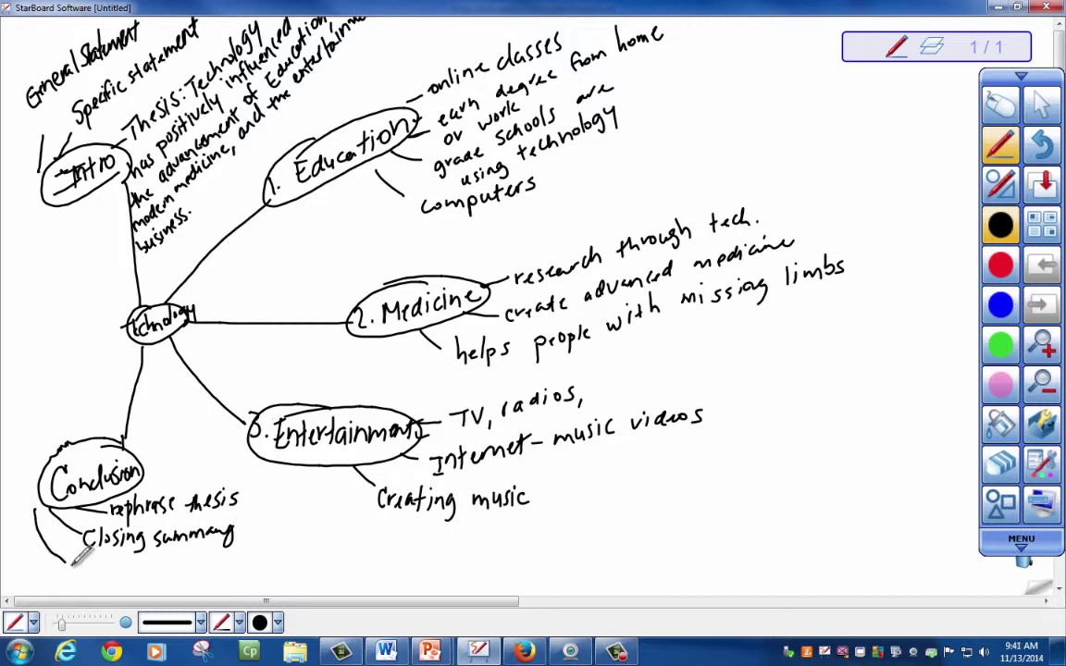
mouse_move(68, 567)
left_mouse_down()
mouse_move(235, 568)
mouse_move(248, 556)
left_mouse_up()
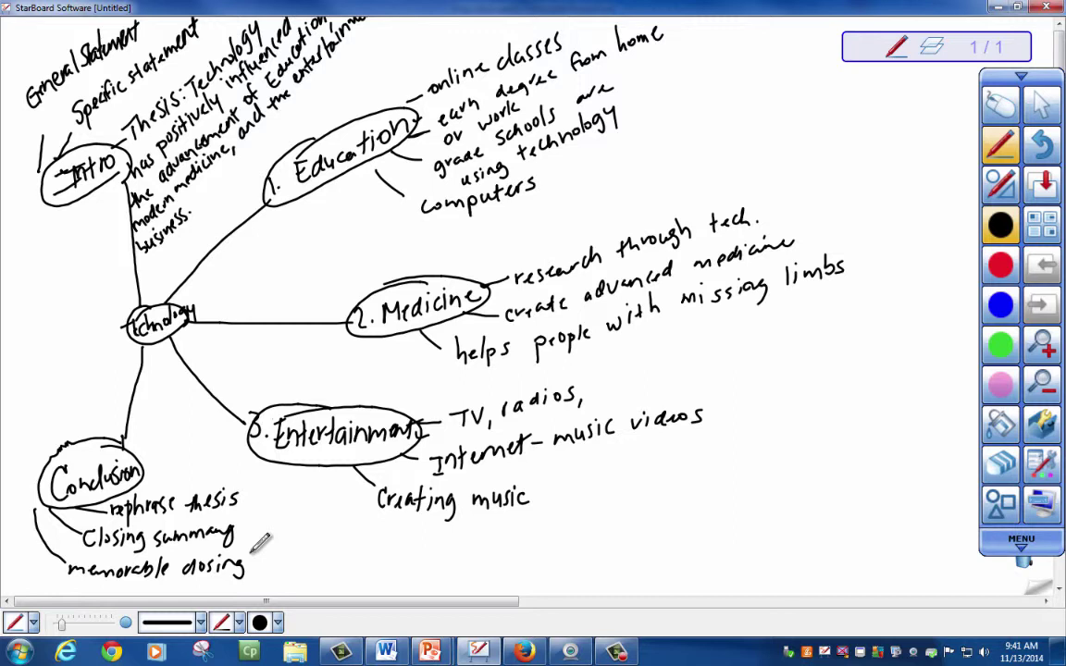
- Switch the pen to red and underline the words Education, Medicine and Entertainment in their bubbles
left_click(1000, 265)
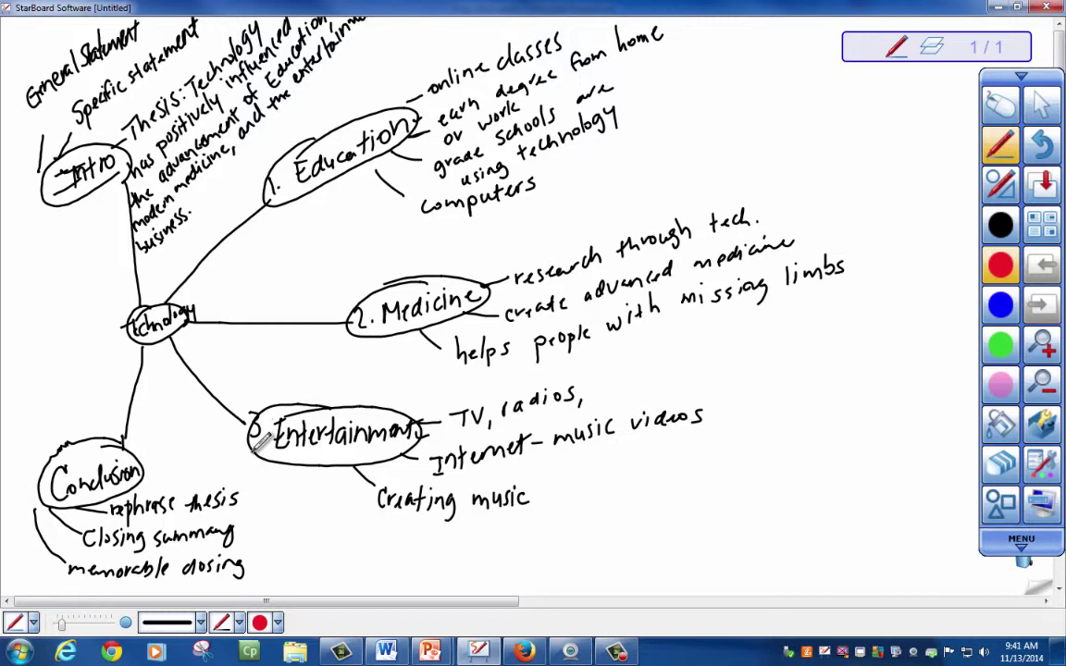
left_click_drag(294, 191, 407, 148)
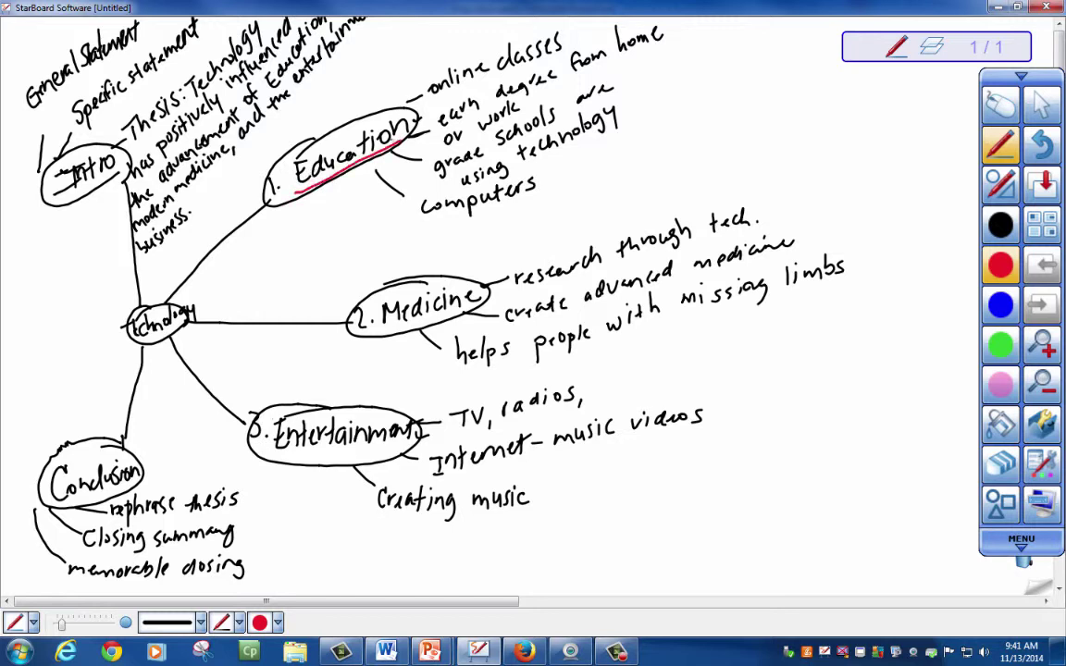
left_click_drag(380, 330, 462, 313)
left_click_drag(278, 448, 414, 439)
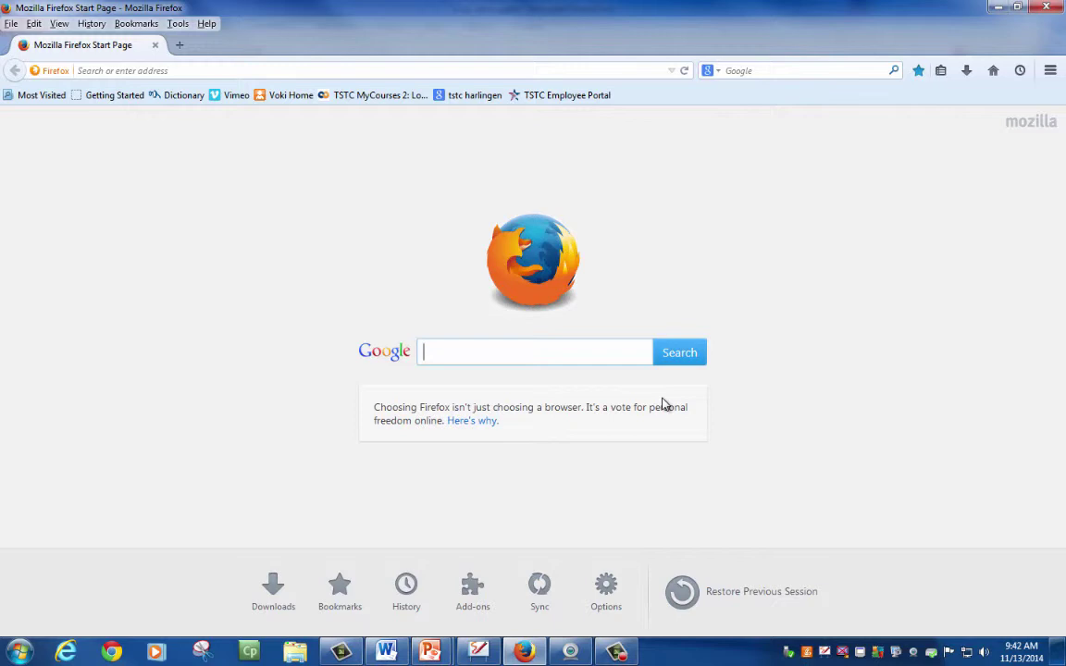
- Search Google for "Technolog is positive on education"
type("Technolog")
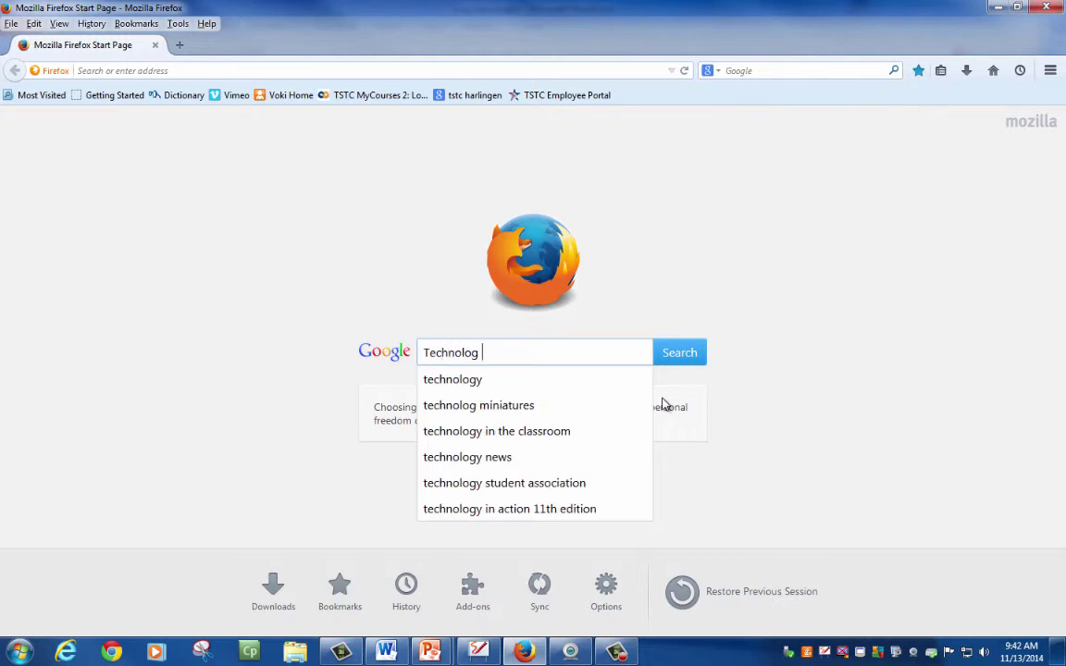
type(" is posi")
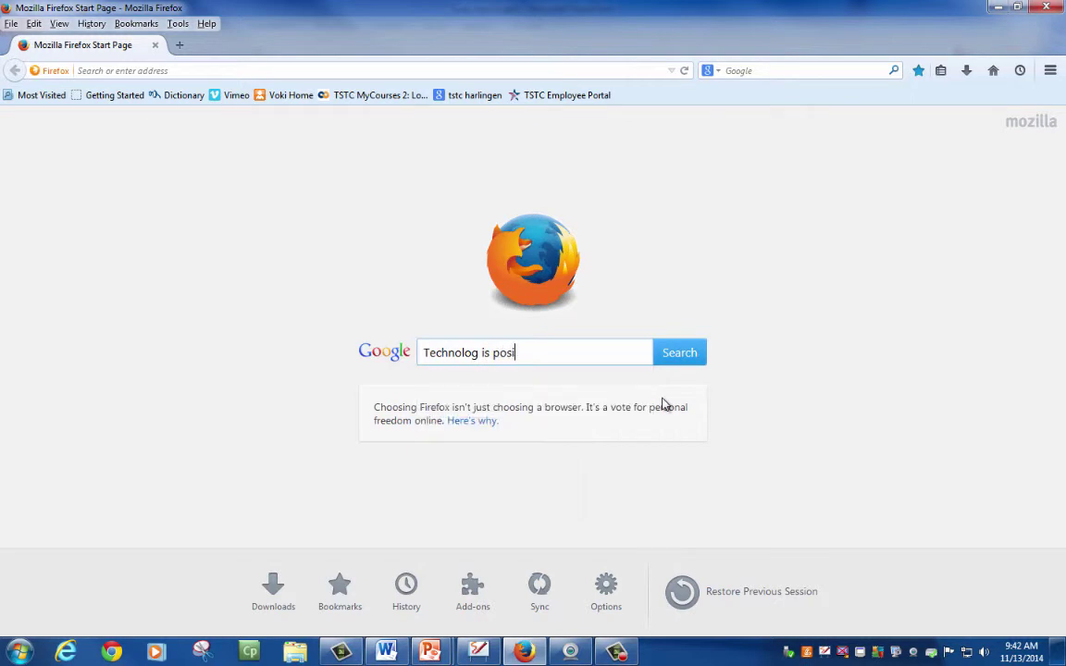
type("tive o")
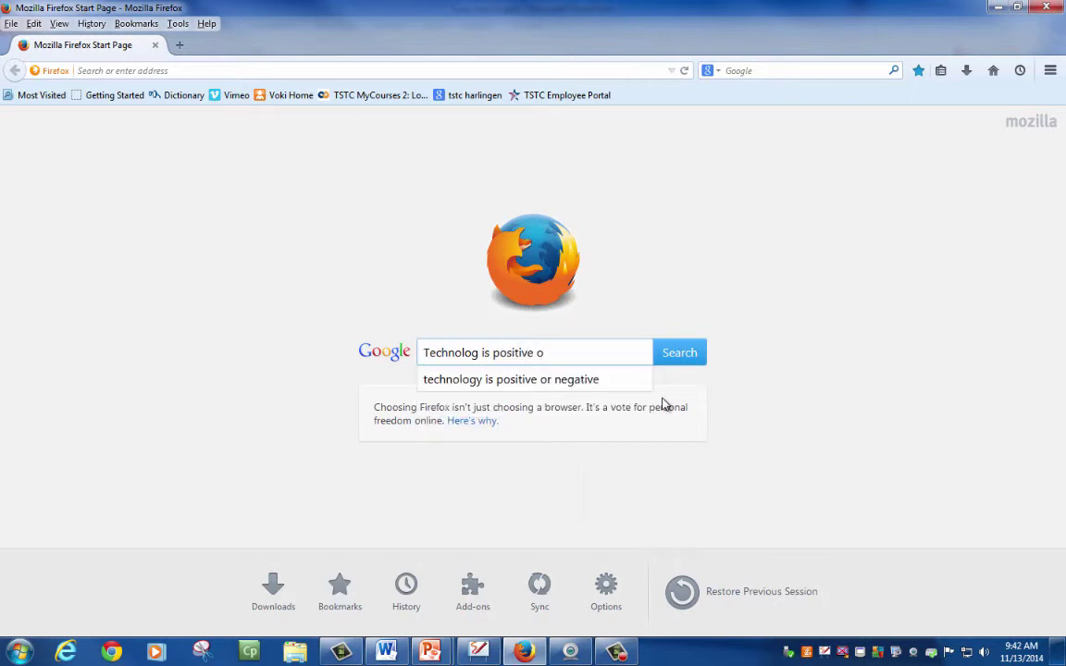
type("n edu")
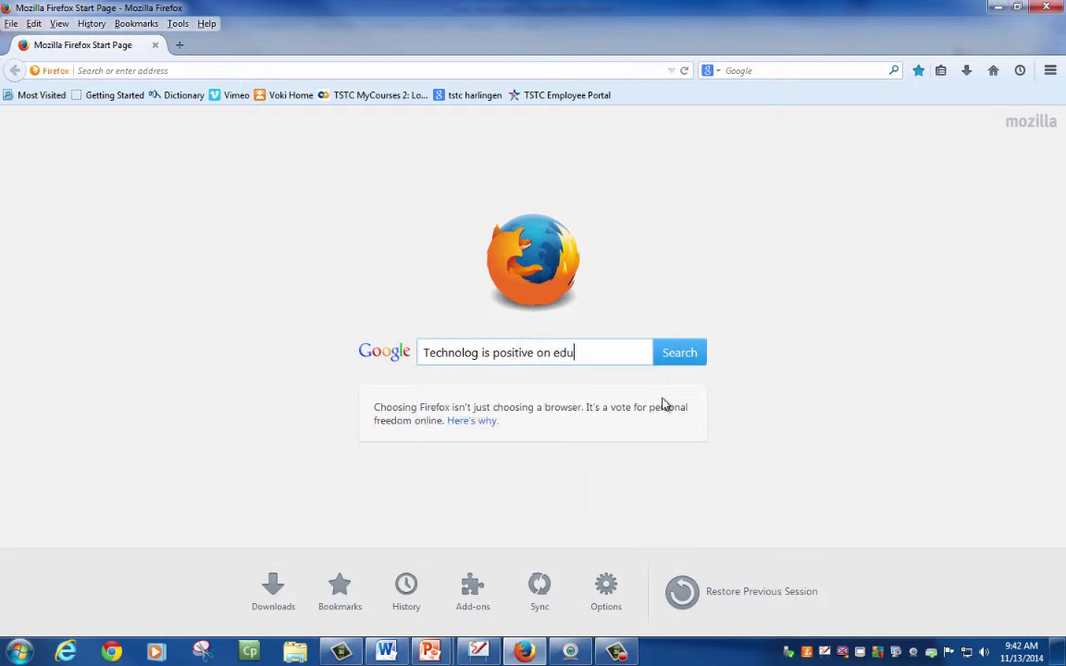
type("cation")
key("Return")
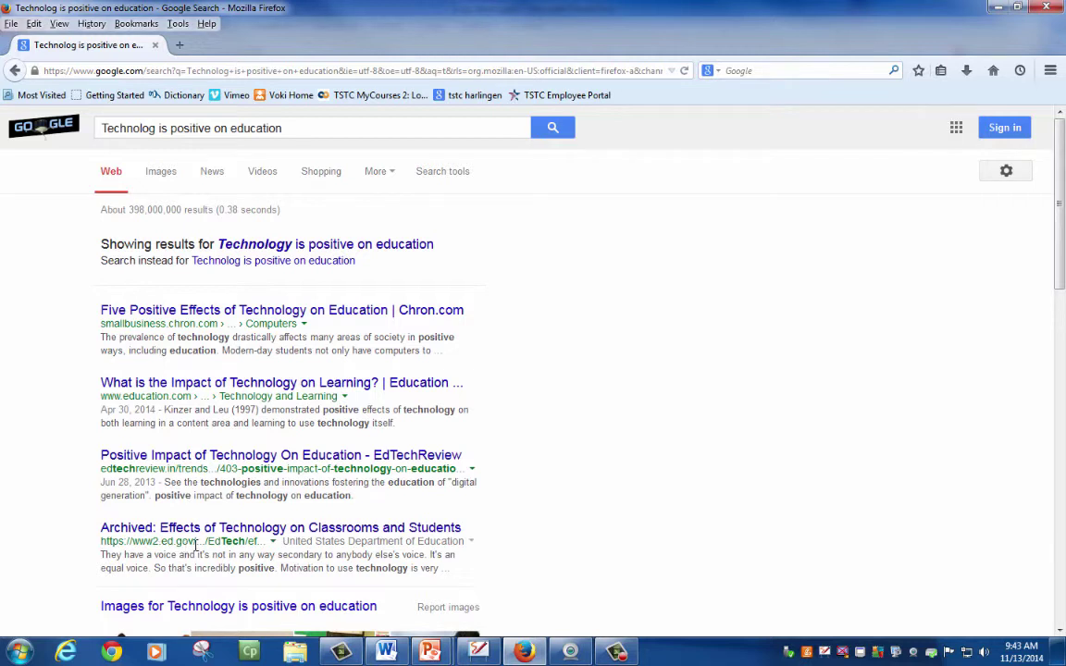
- Review the search results and open the Chron.com article "Five Positive Effects of Technology on Education"
scroll(194, 548, "down", 2)
scroll(196, 550, "down", 2)
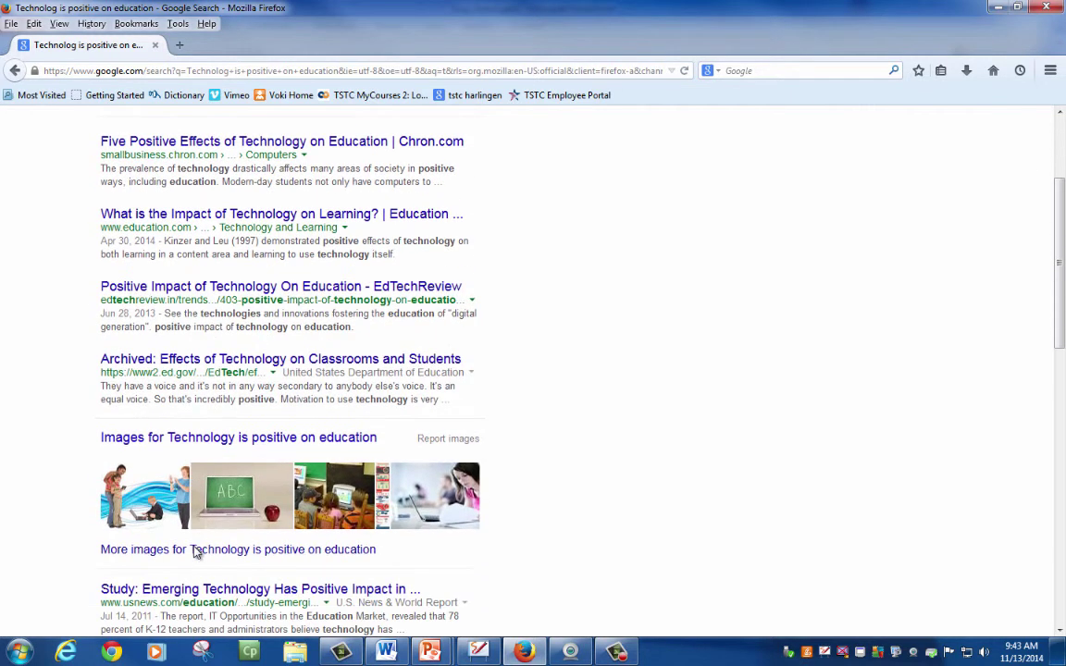
scroll(195, 552, "down", 2)
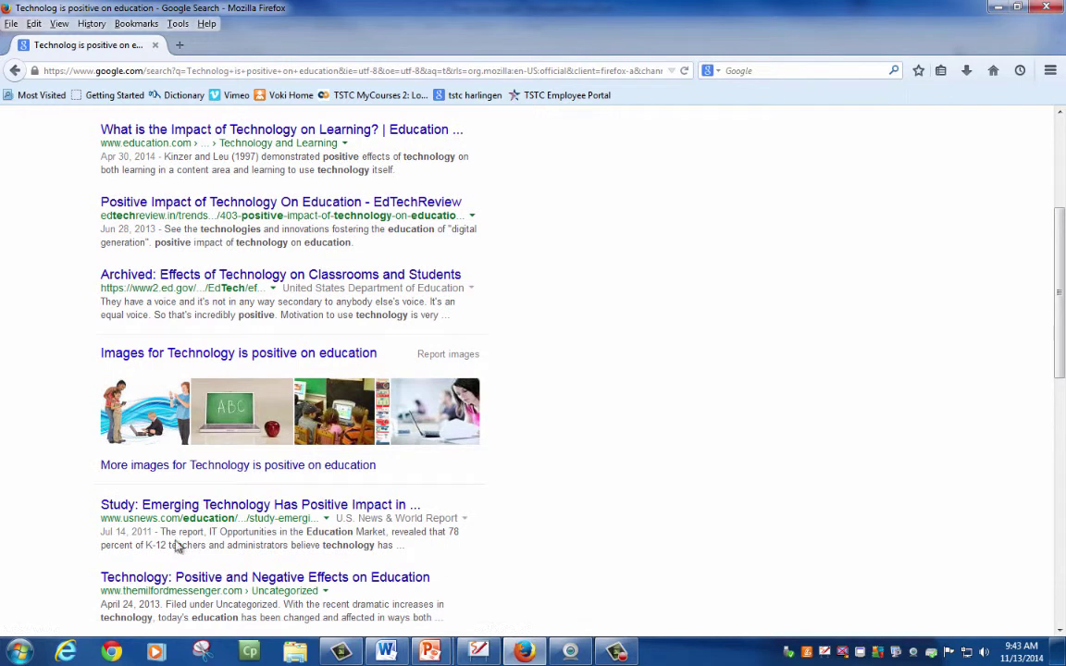
scroll(212, 566, "up", 6)
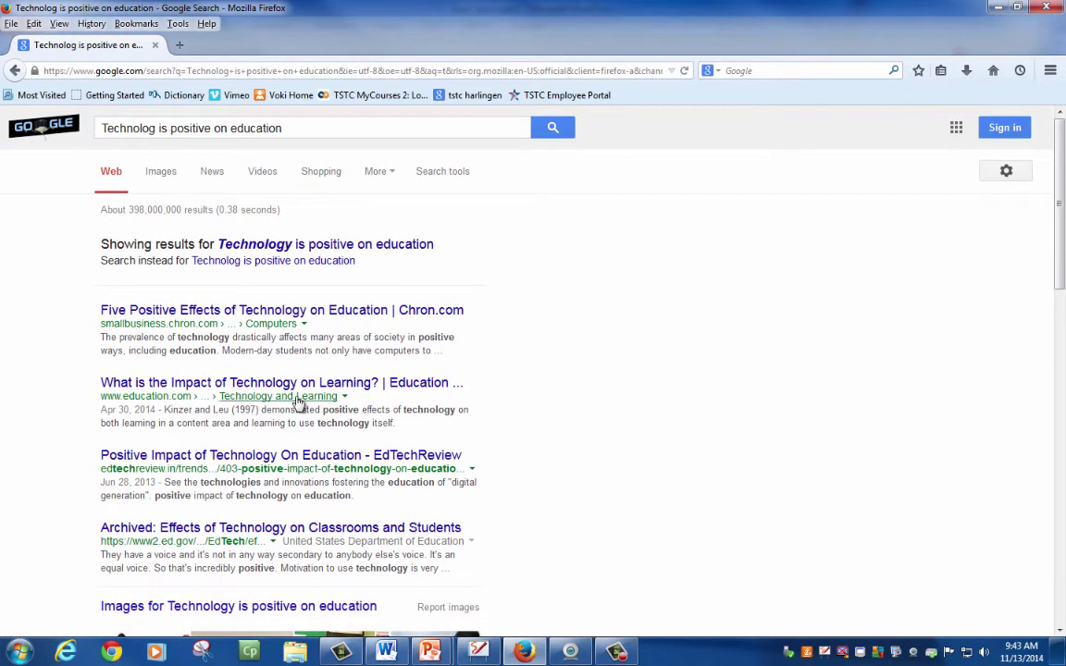
left_click(355, 316)
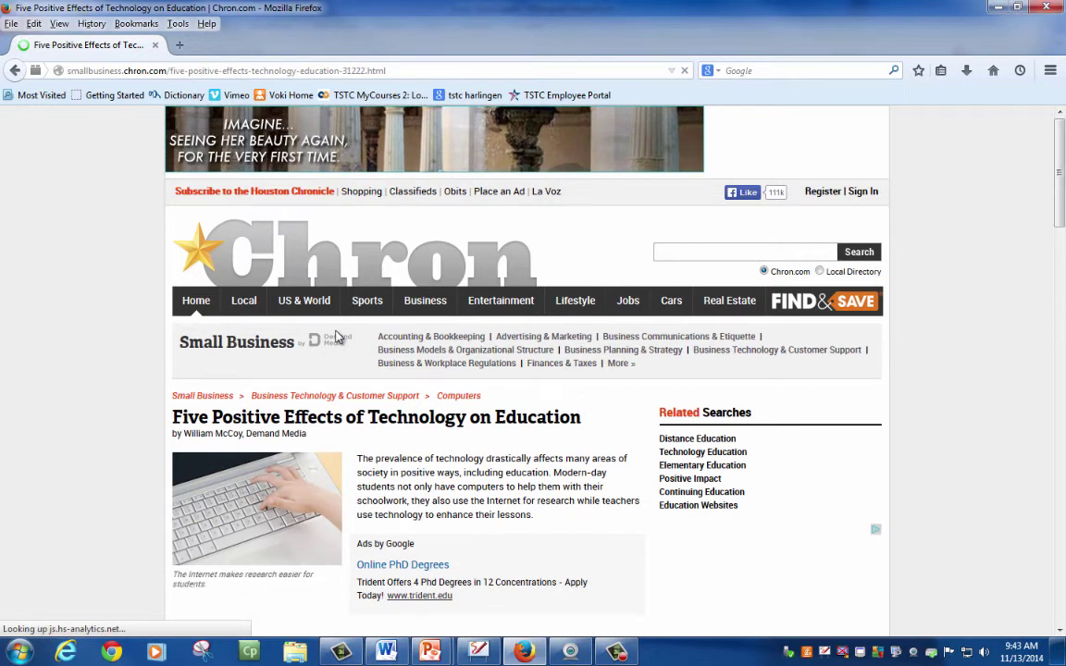
- Skim the opening sections of the article and check the author byline under its title
scroll(337, 338, "down", 6)
scroll(493, 379, "up", 2)
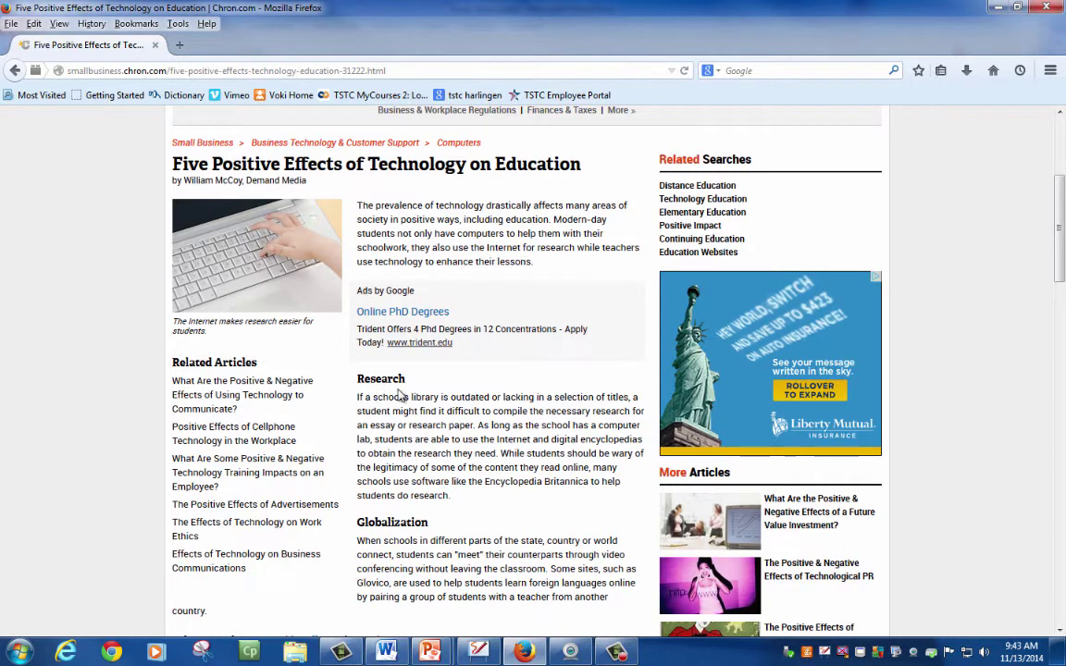
scroll(396, 432, "up", 3)
scroll(400, 424, "up", 2)
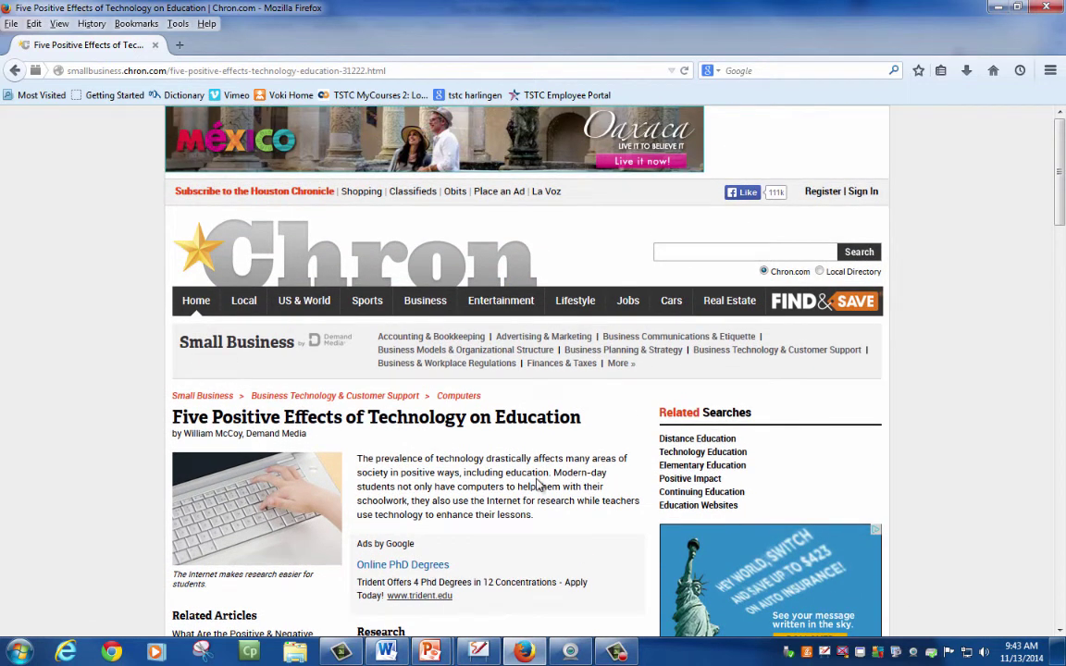
scroll(427, 461, "down", 1)
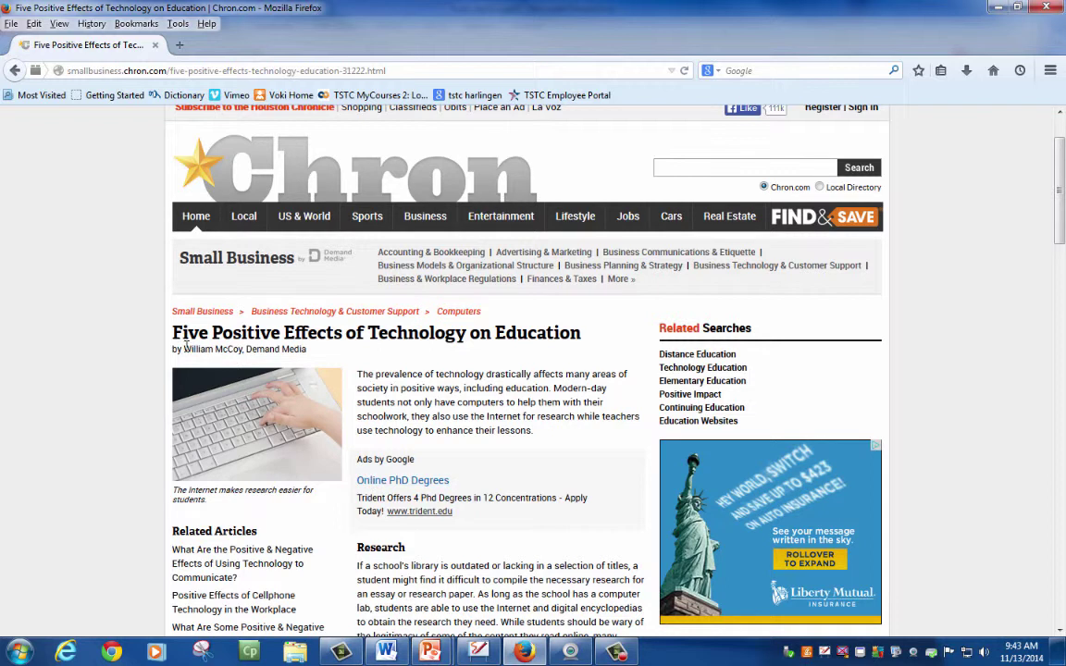
left_click_drag(186, 349, 311, 362)
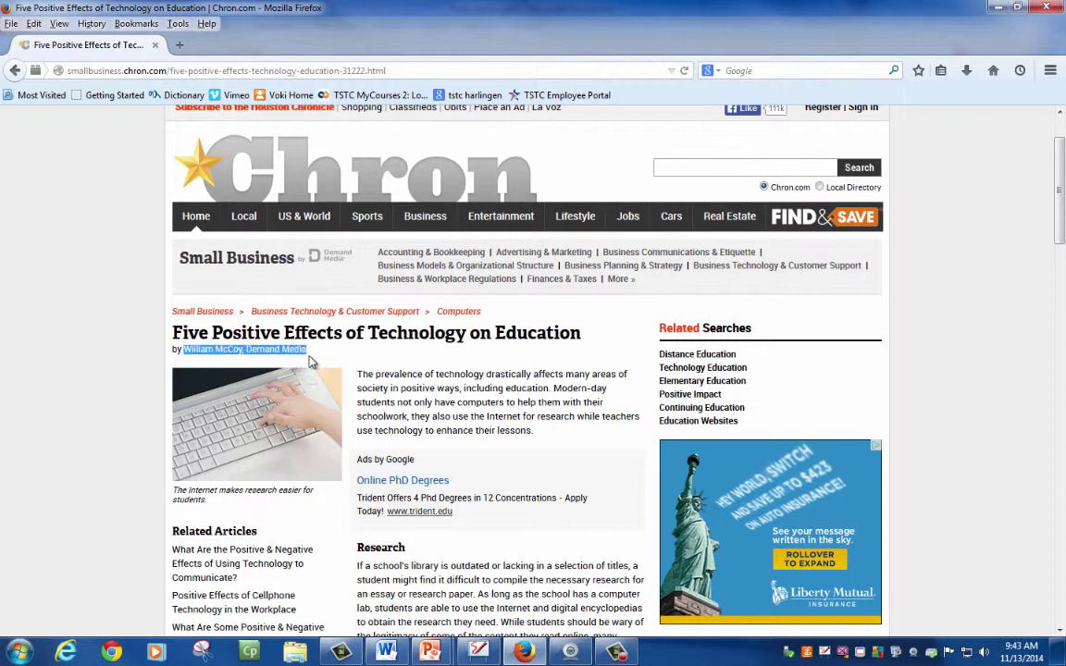
left_click(152, 383)
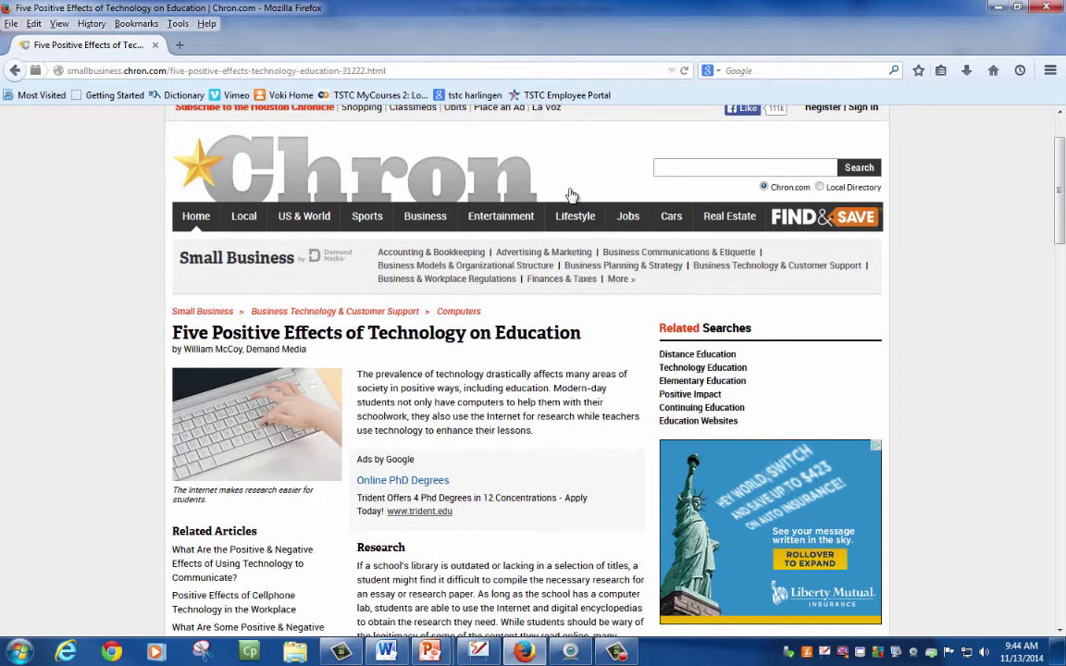
- Examine the rest of the article page down to the copyright notice in its footer, and return to the article's title
scroll(631, 335, "up", 2)
scroll(631, 342, "up", 2)
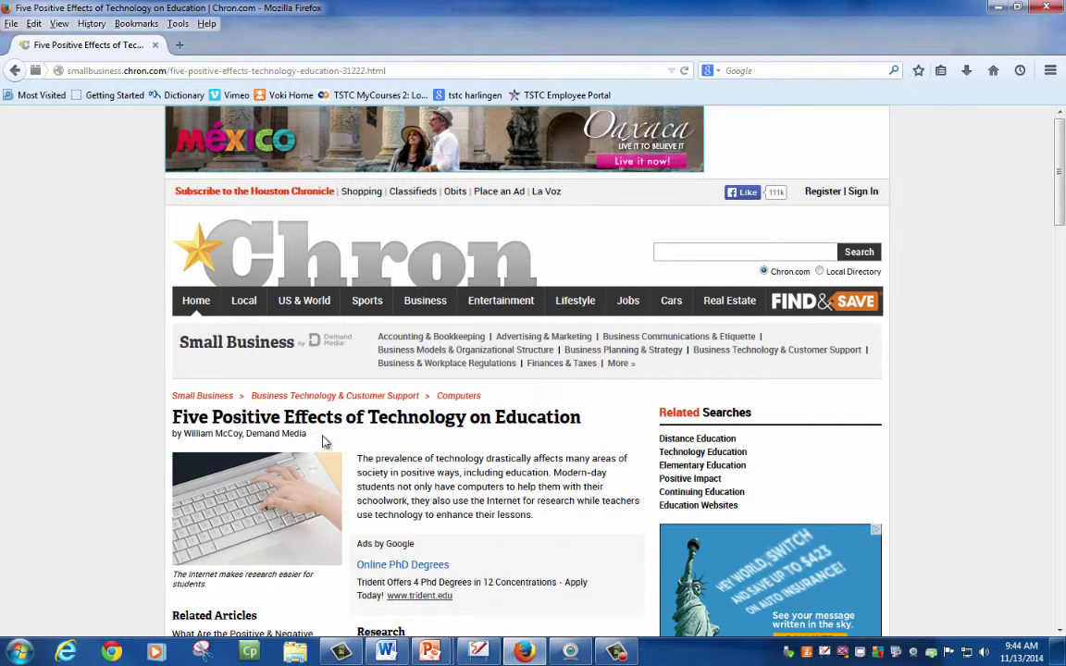
scroll(393, 454, "down", 5)
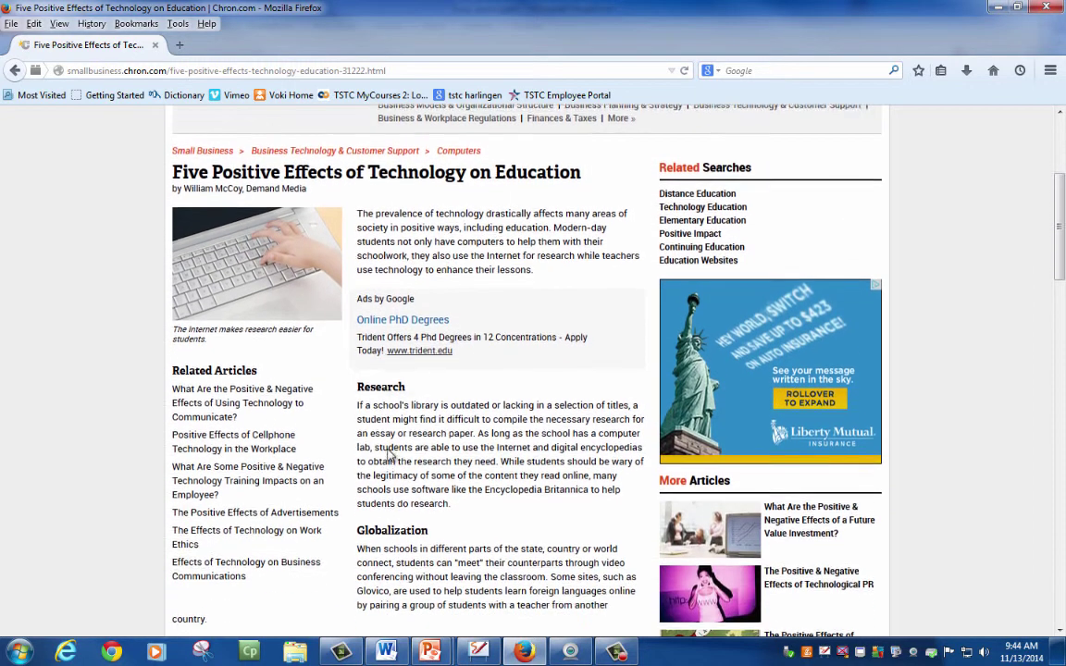
scroll(388, 454, "down", 12)
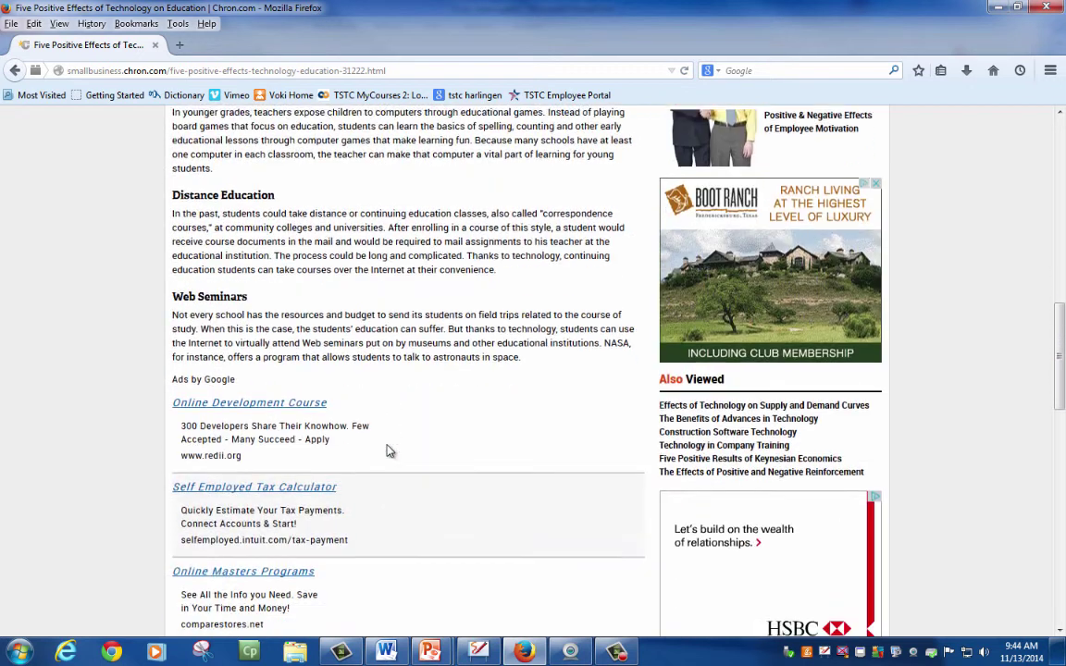
scroll(389, 450, "down", 20)
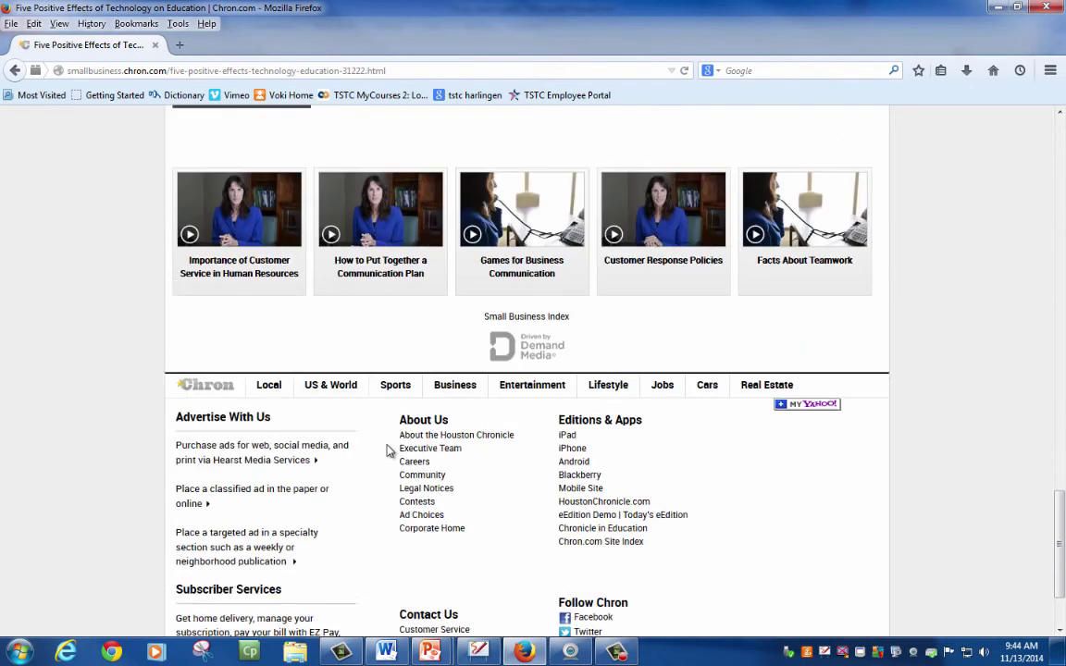
scroll(388, 451, "down", 2)
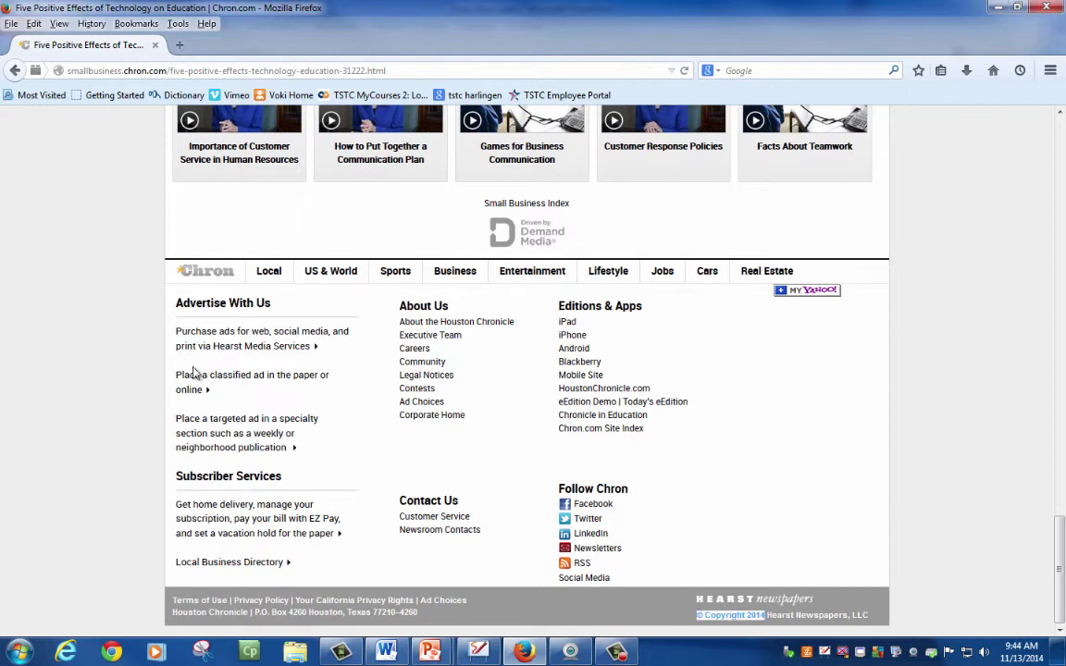
scroll(100, 411, "up", 15)
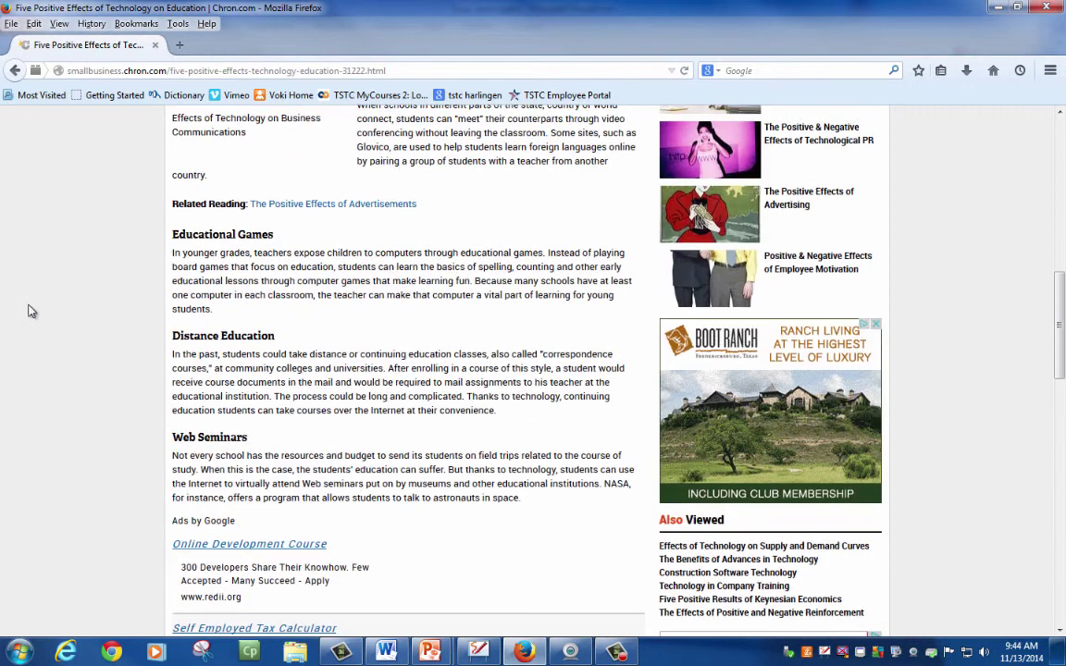
scroll(135, 535, "up", 8)
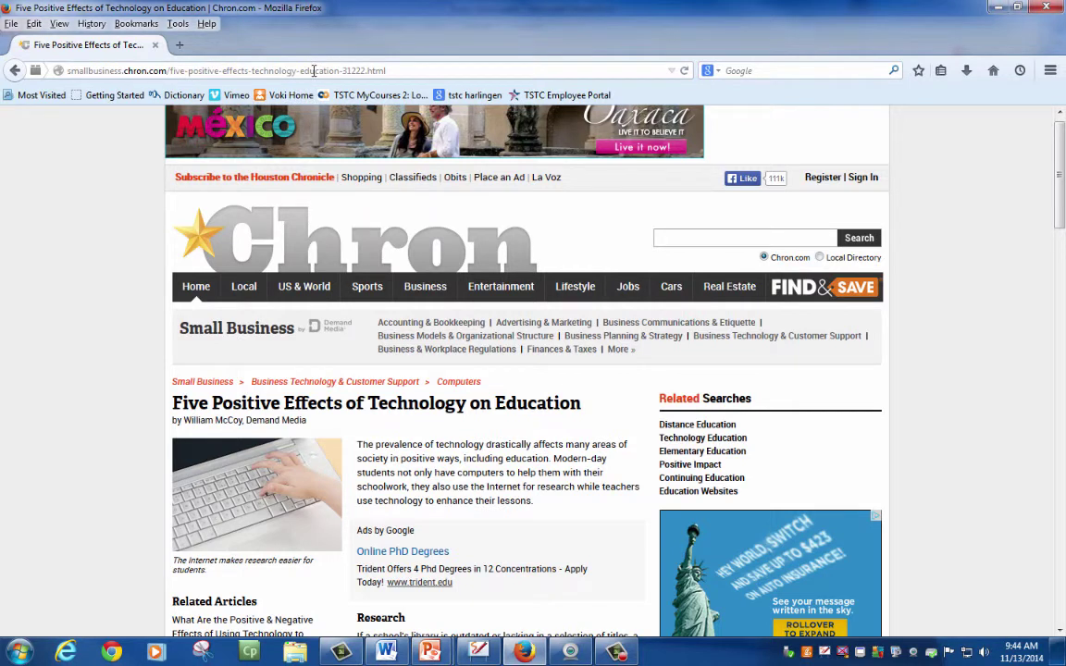
- Copy the Chron article's web address from Firefox, paste it into the blank Word document and start a new line
left_click(386, 652)
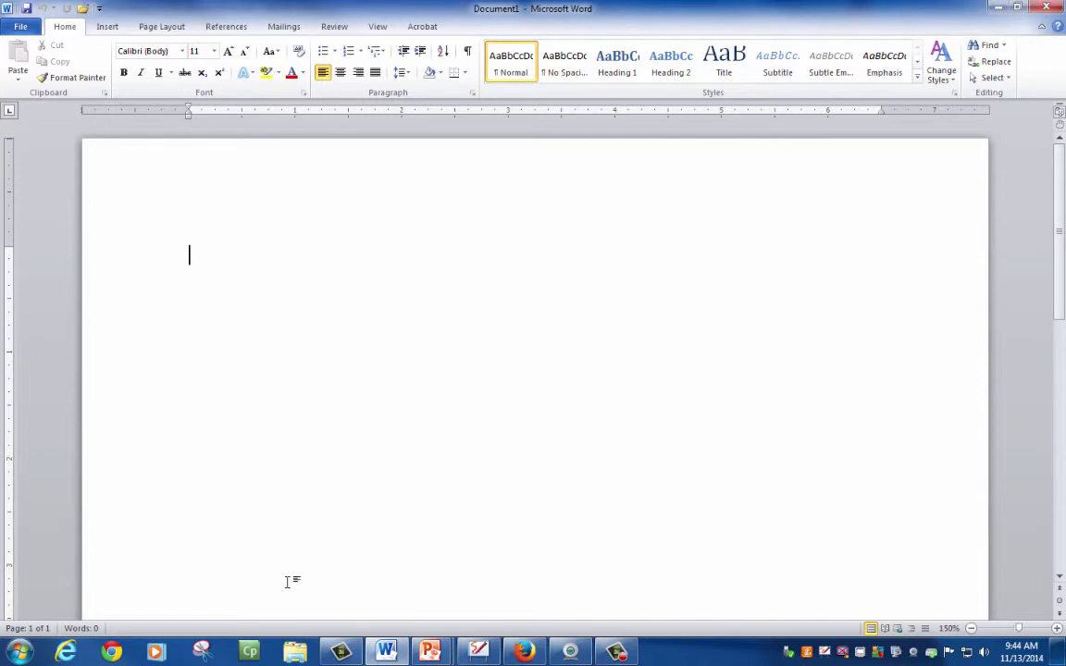
left_click(523, 652)
left_click(232, 69)
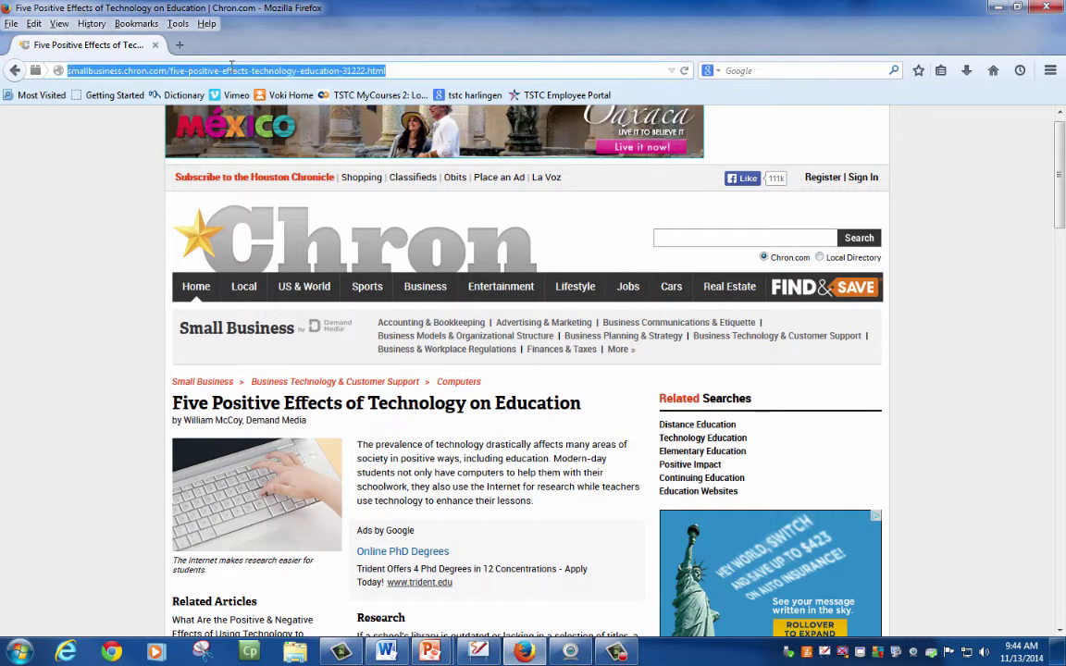
right_click(231, 67)
left_click(243, 111)
left_click(385, 653)
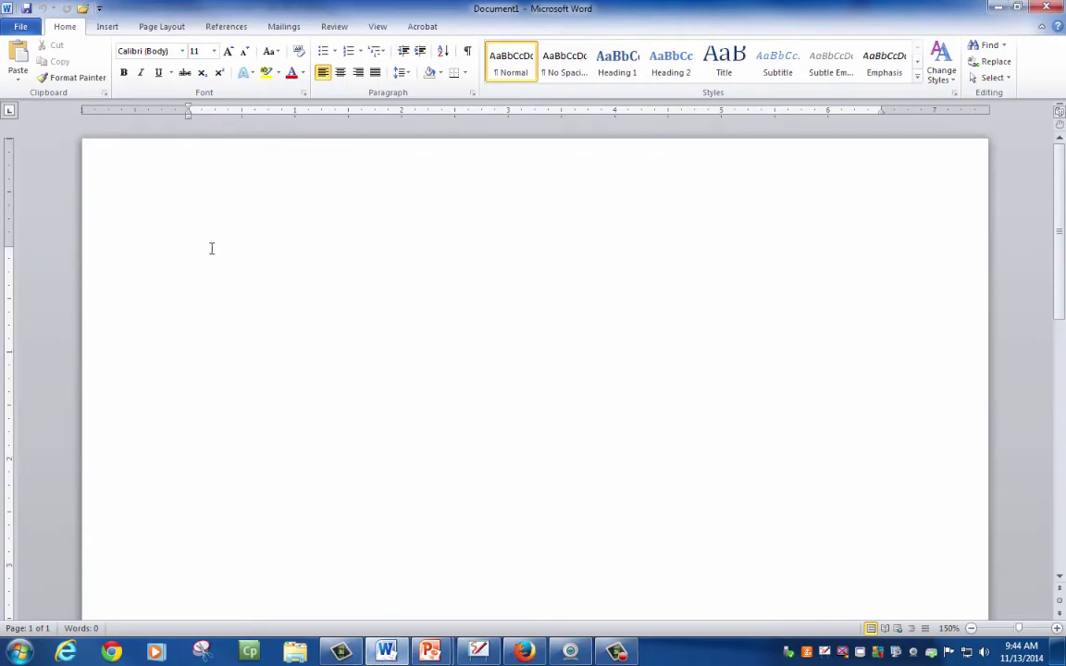
right_click(206, 251)
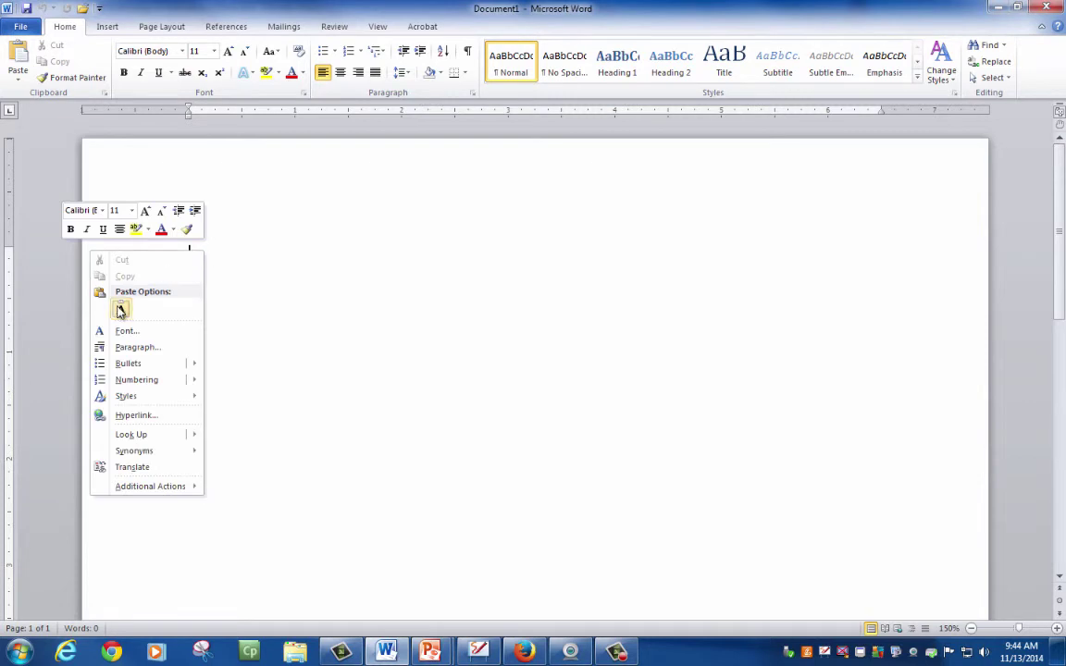
left_click(118, 309)
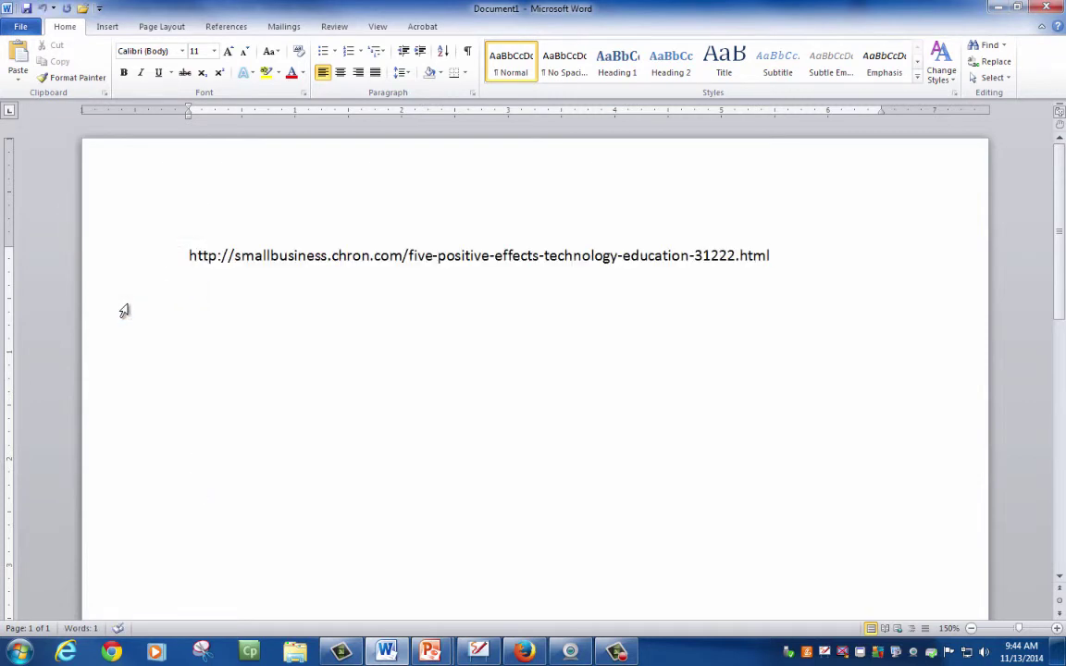
key("Return")
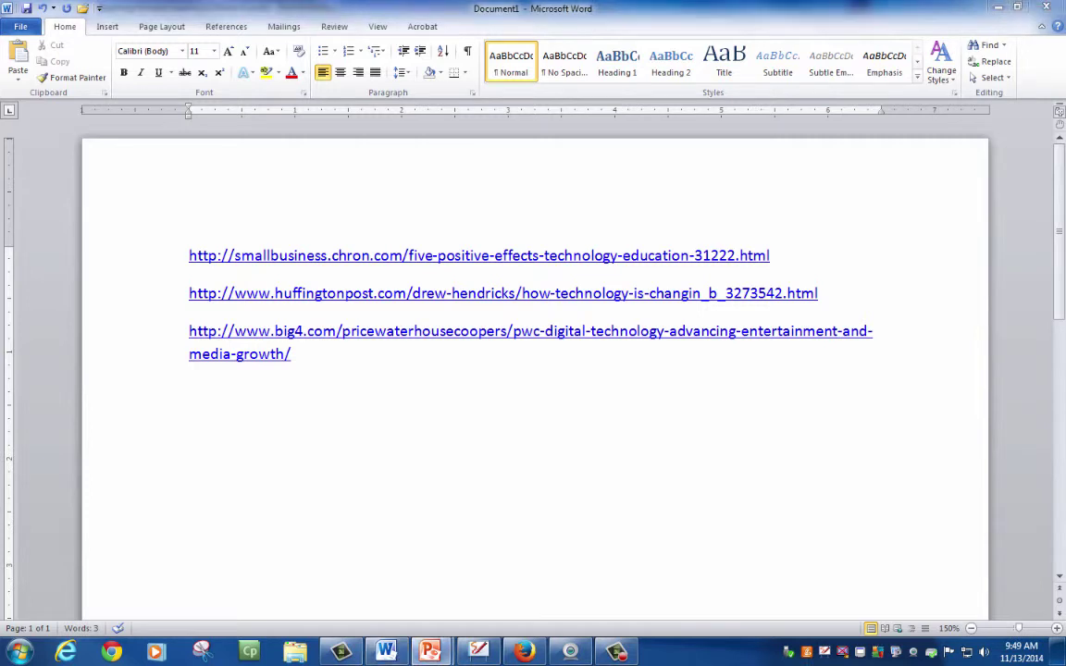
- Set the font on the blank first page of the Word document to Times New Roman, size 12
key("alt+Tab")
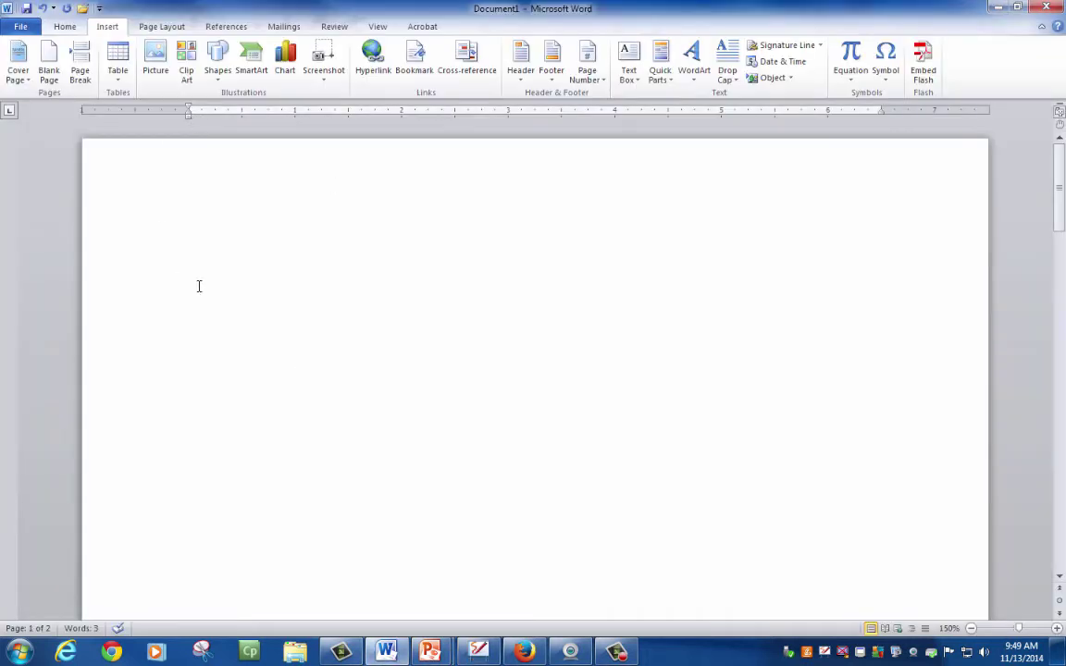
left_click(65, 26)
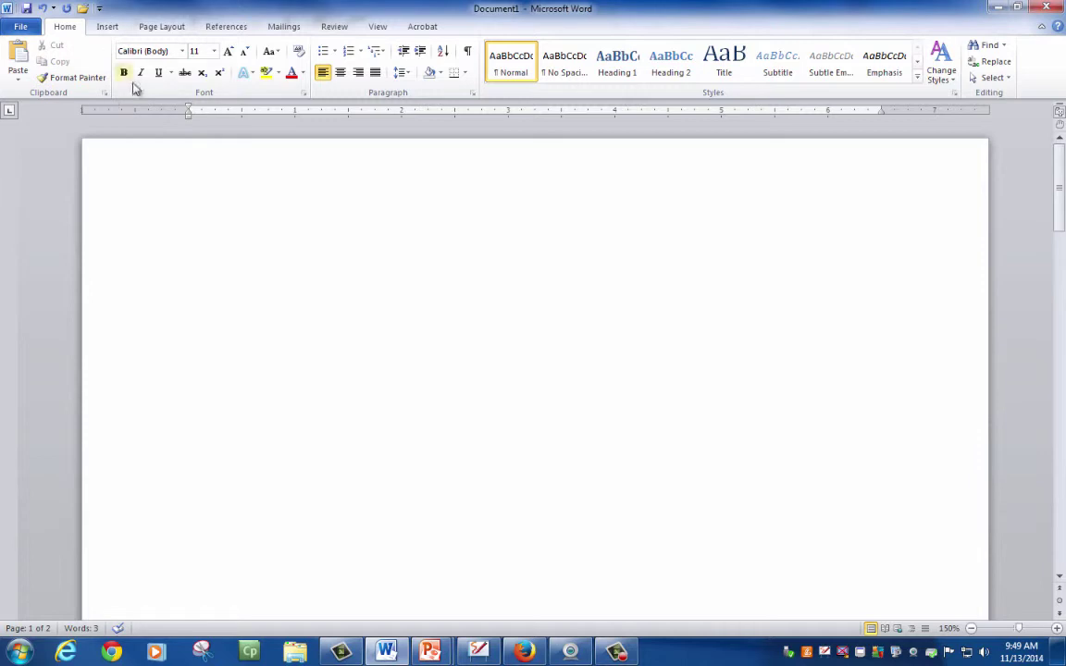
left_click(182, 52)
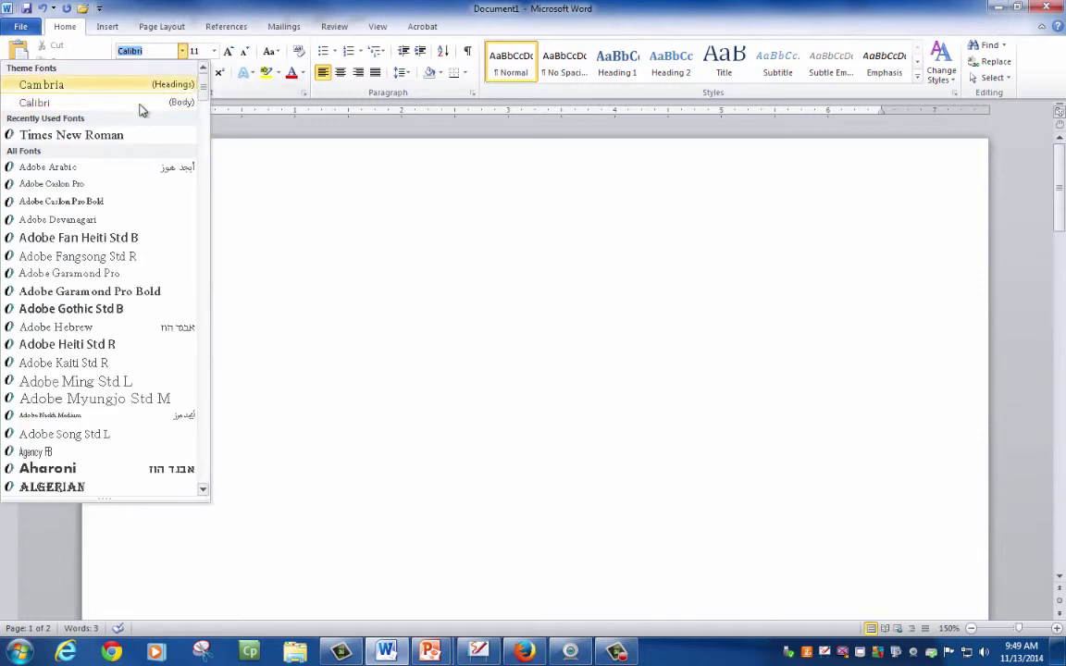
left_click(130, 136)
left_click(214, 53)
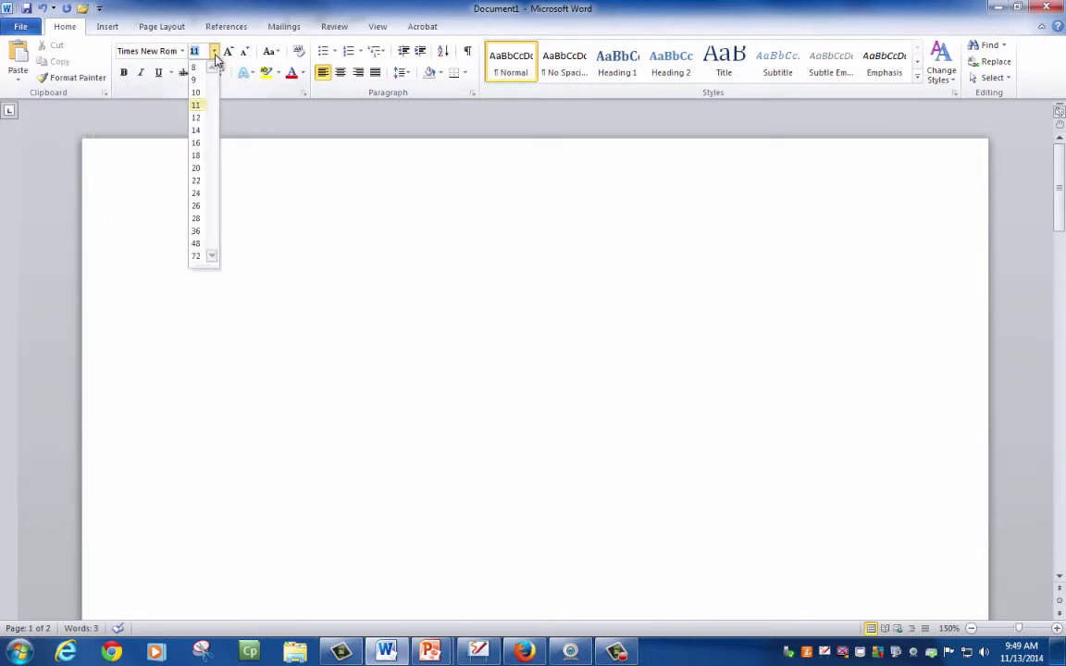
left_click(197, 116)
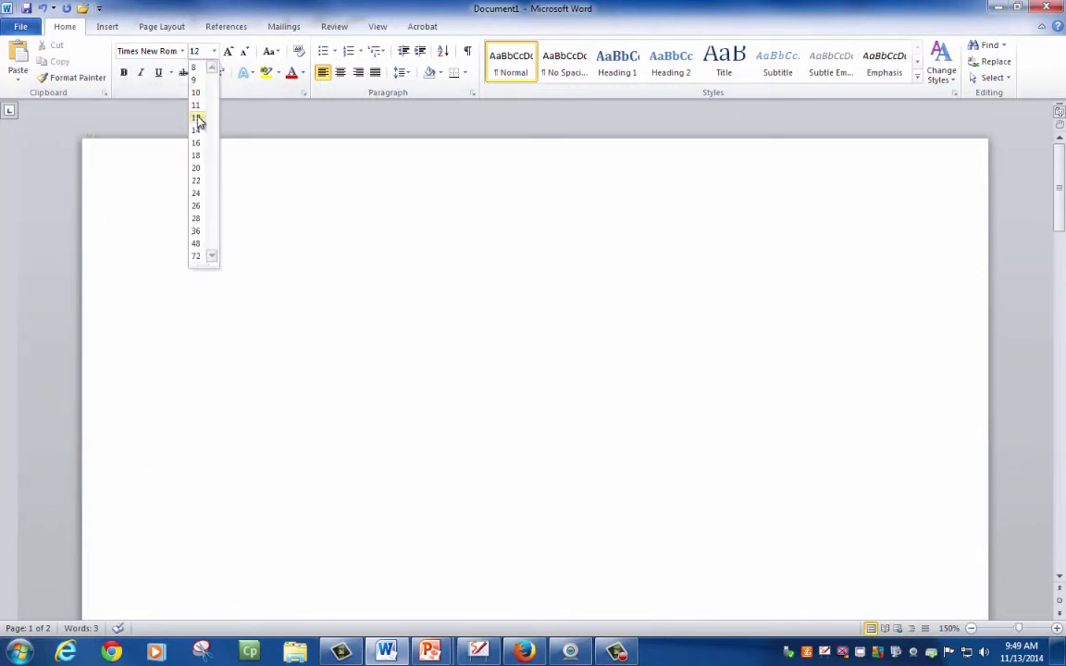
- Set the paragraph spacing to 0 pt after with double line spacing
left_click(472, 94)
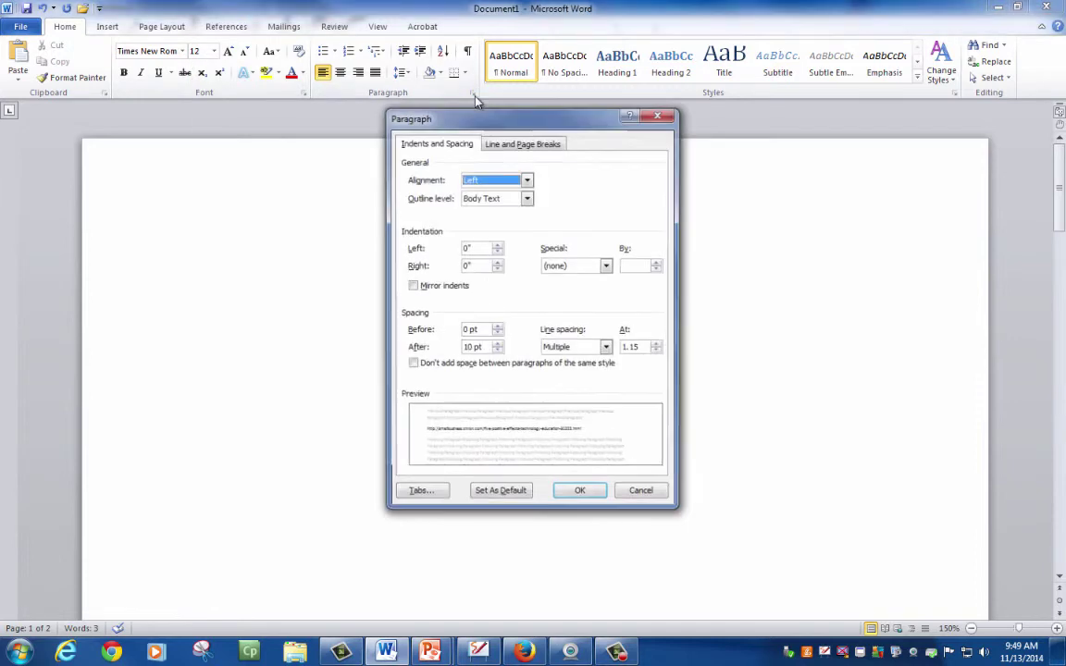
left_click(498, 351)
left_click(498, 351)
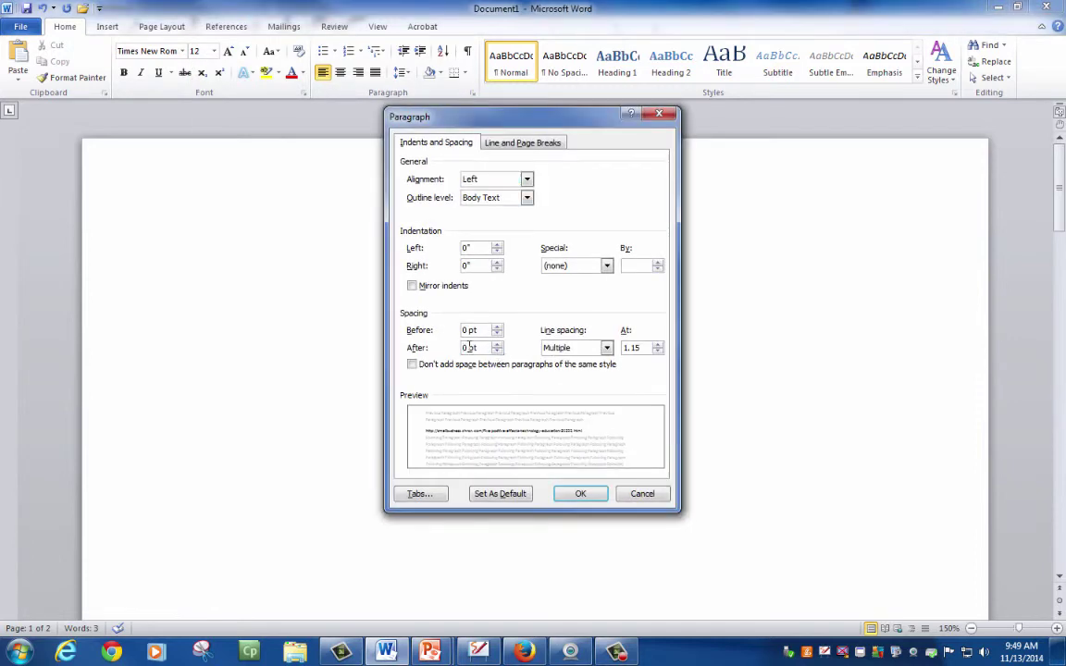
left_click(606, 347)
left_click(587, 379)
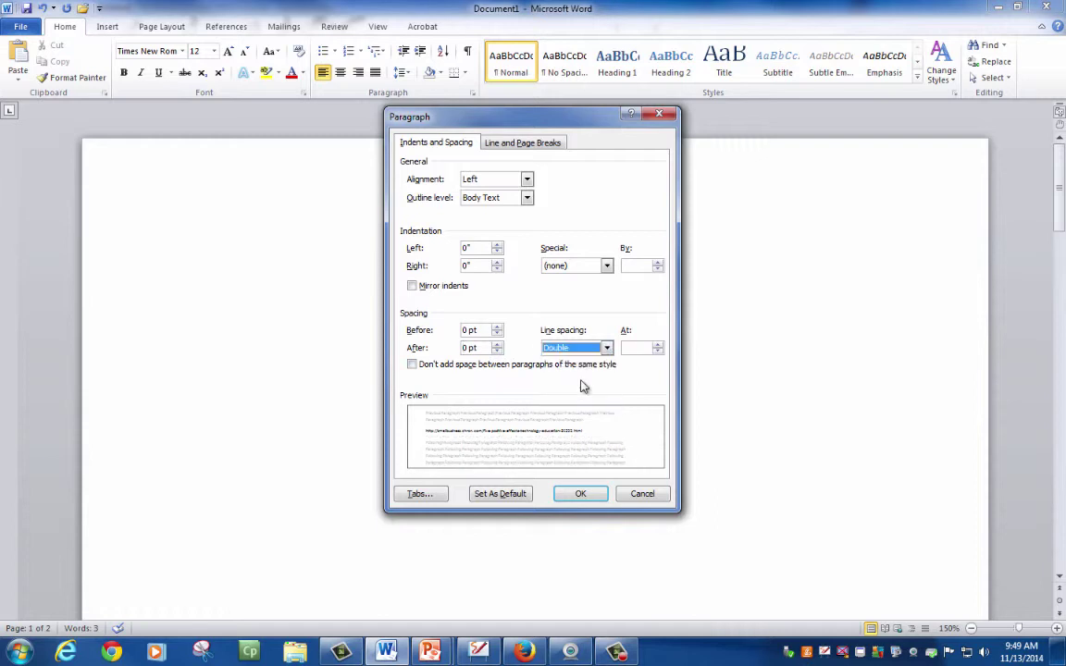
left_click(580, 493)
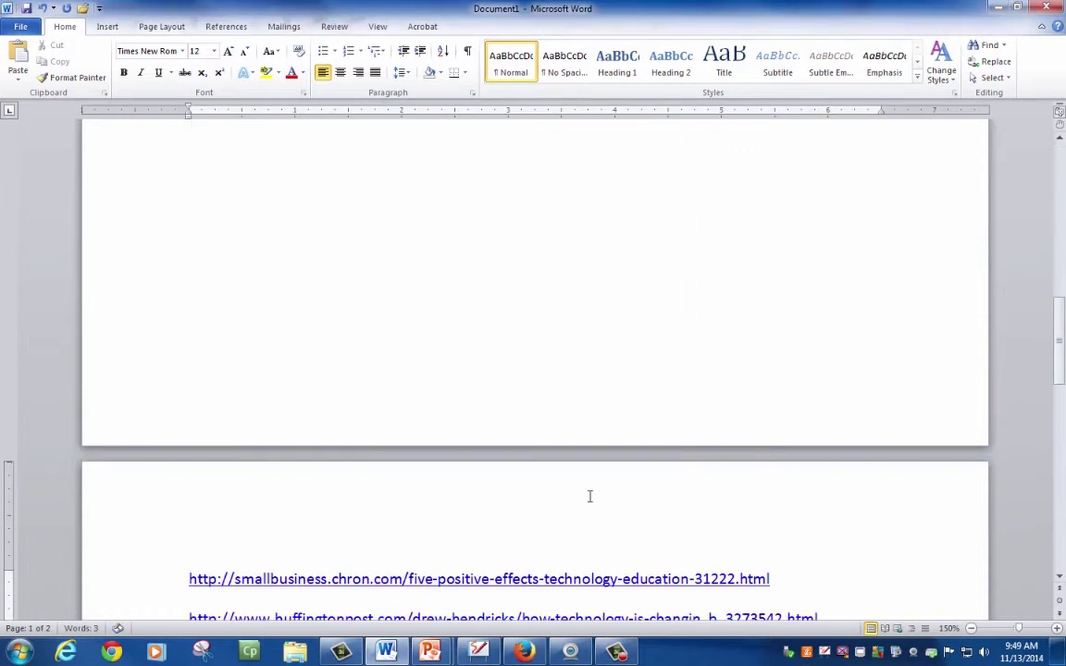
- Open the first page's header for editing, align it right and enter the placeholder Lastname
scroll(471, 459, "down", 3)
scroll(477, 441, "up", 2)
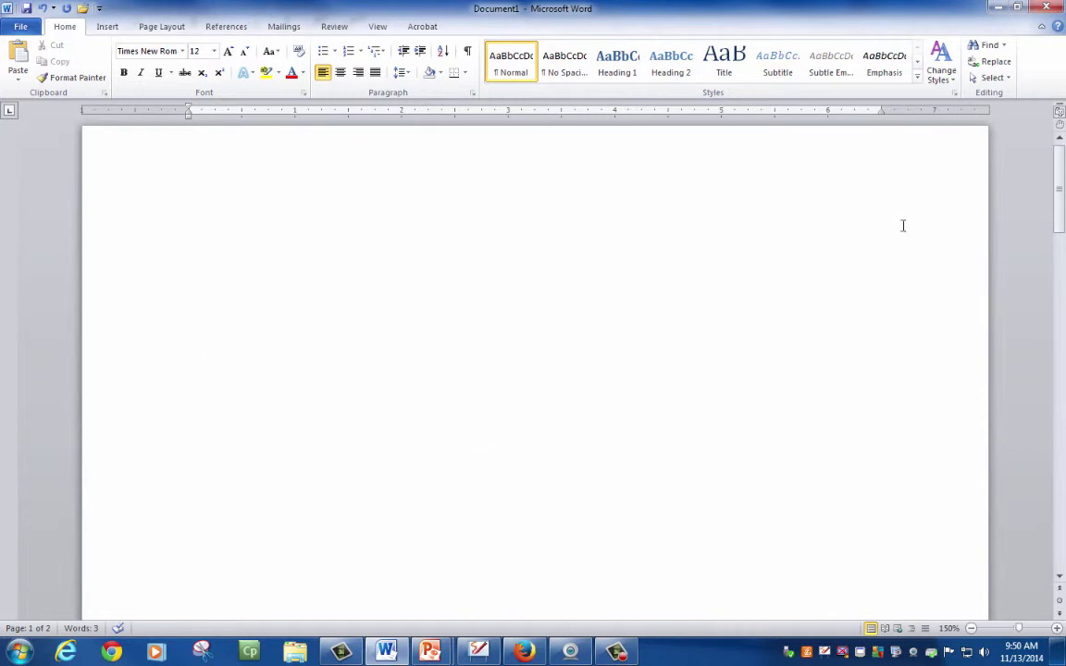
double_click(882, 154)
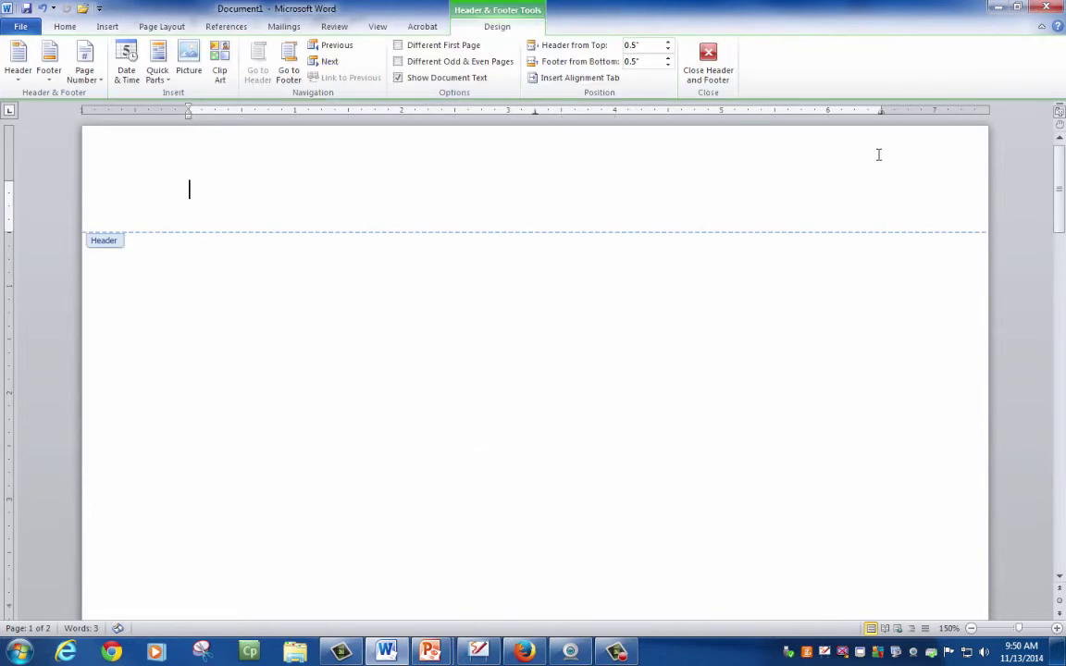
left_click(72, 25)
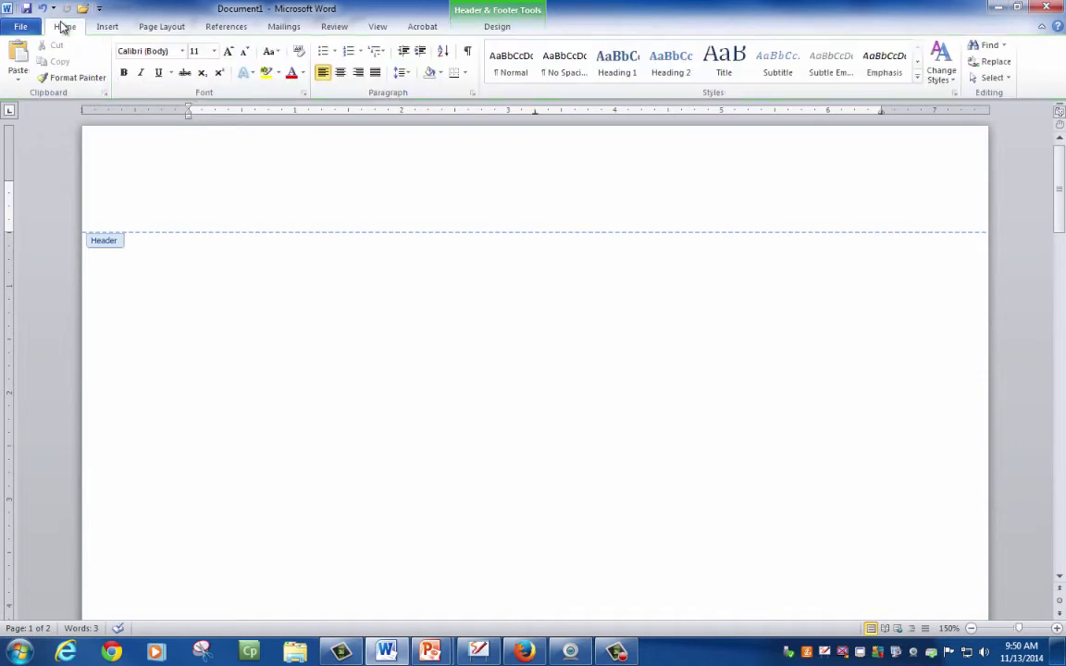
left_click(364, 76)
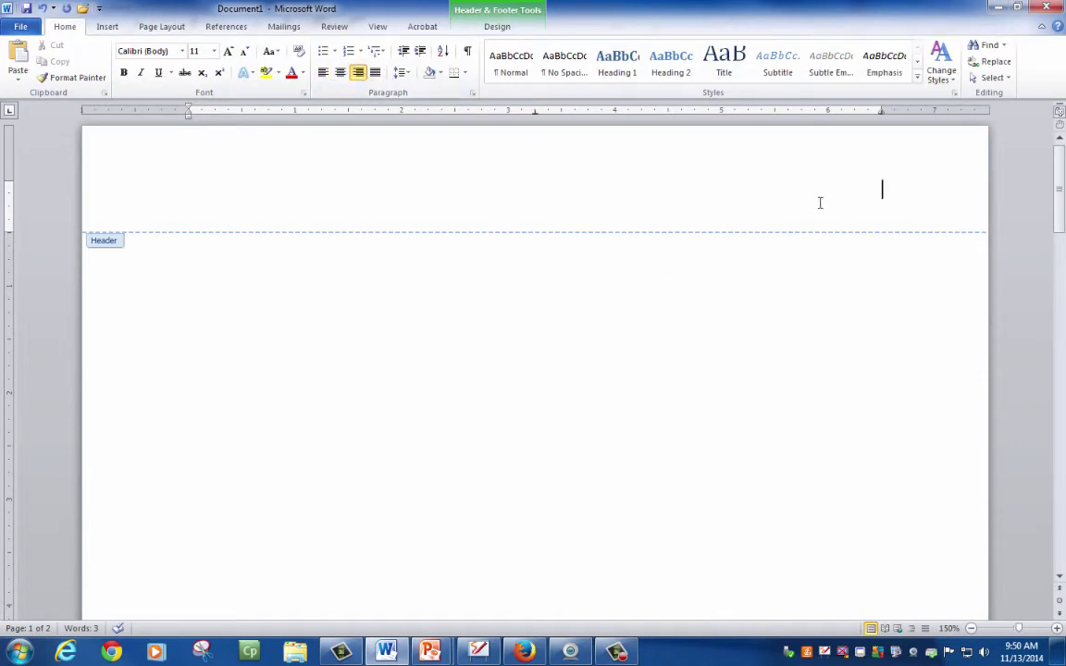
type("Lastname")
- Insert a Plain Number page number at the current position after Lastname, leave the header and check it on the second page
left_click(111, 28)
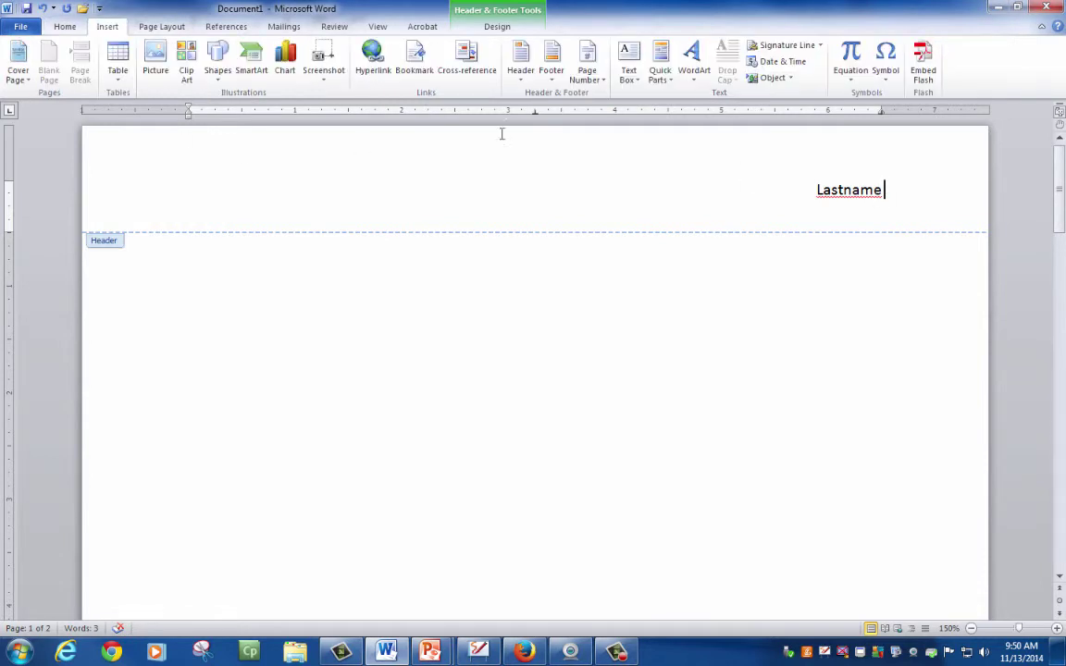
left_click(602, 81)
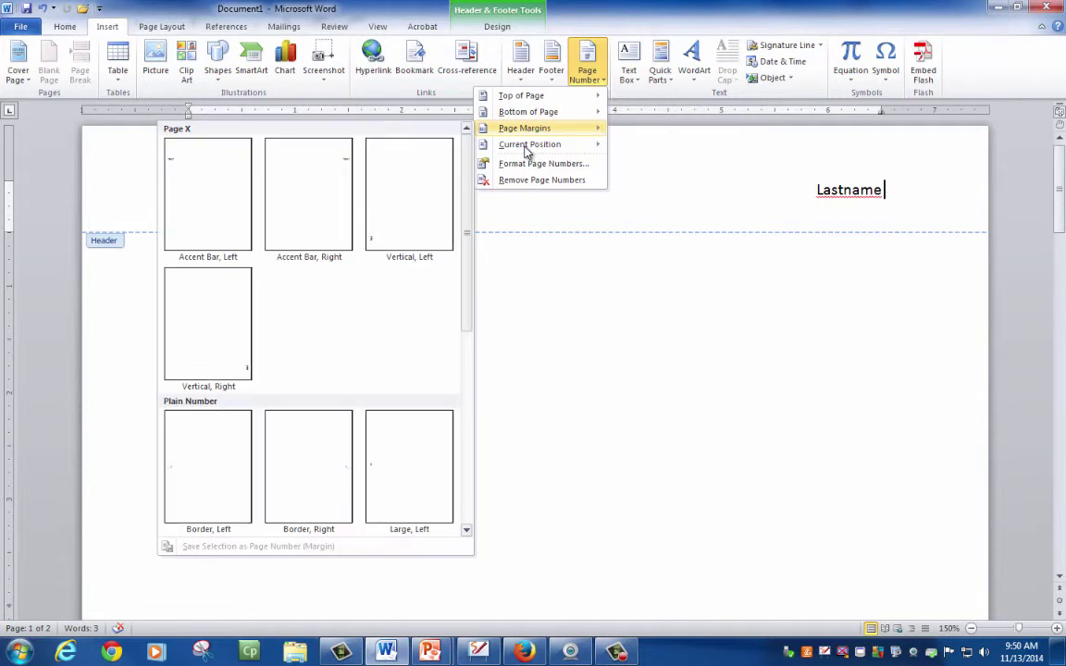
mouse_move(535, 151)
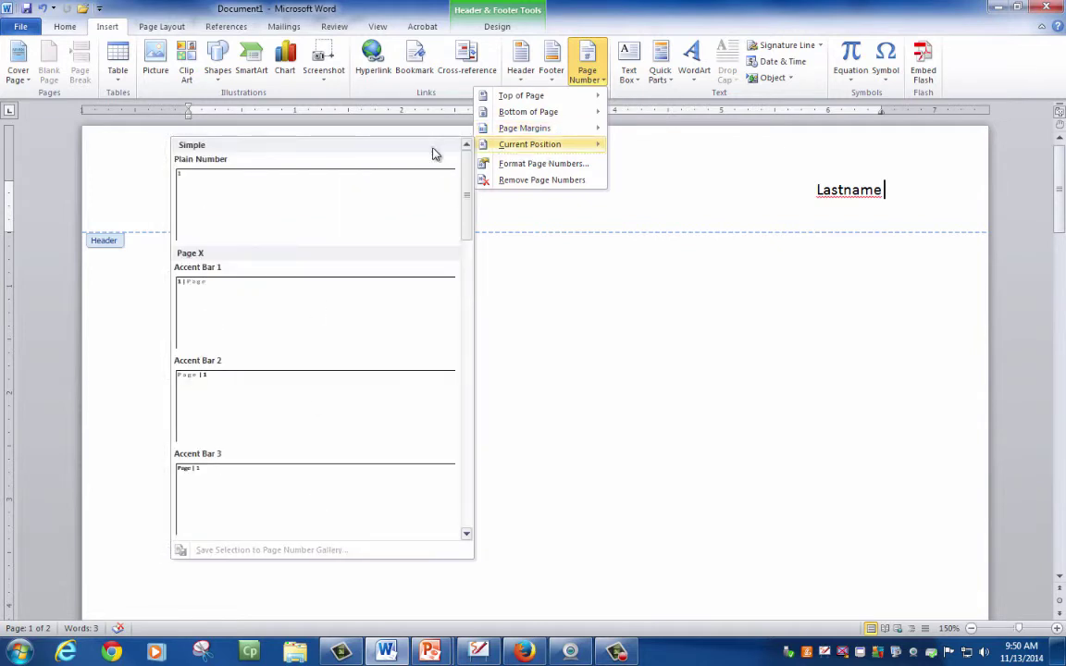
left_click(374, 189)
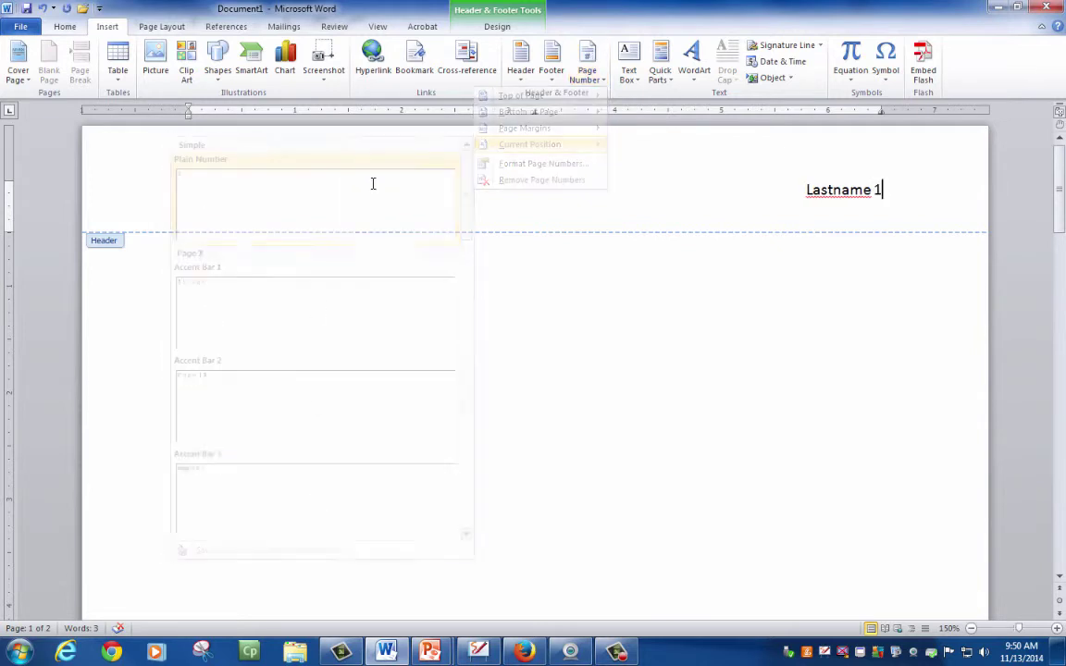
double_click(723, 282)
scroll(899, 548, "down", 6)
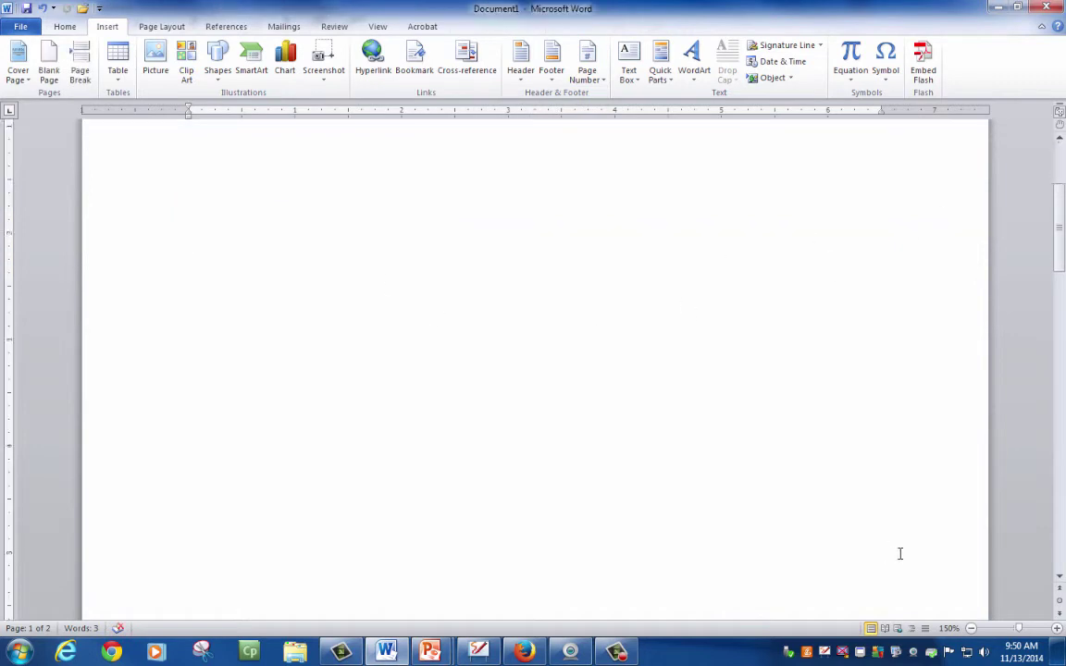
scroll(898, 547, "down", 3)
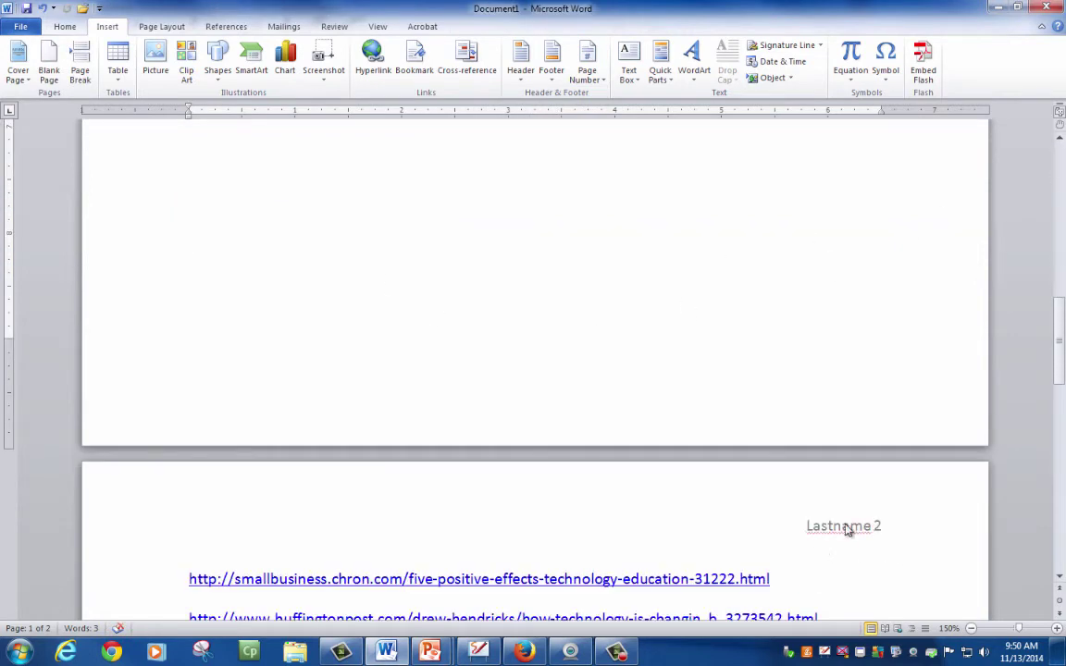
scroll(654, 481, "up", 10)
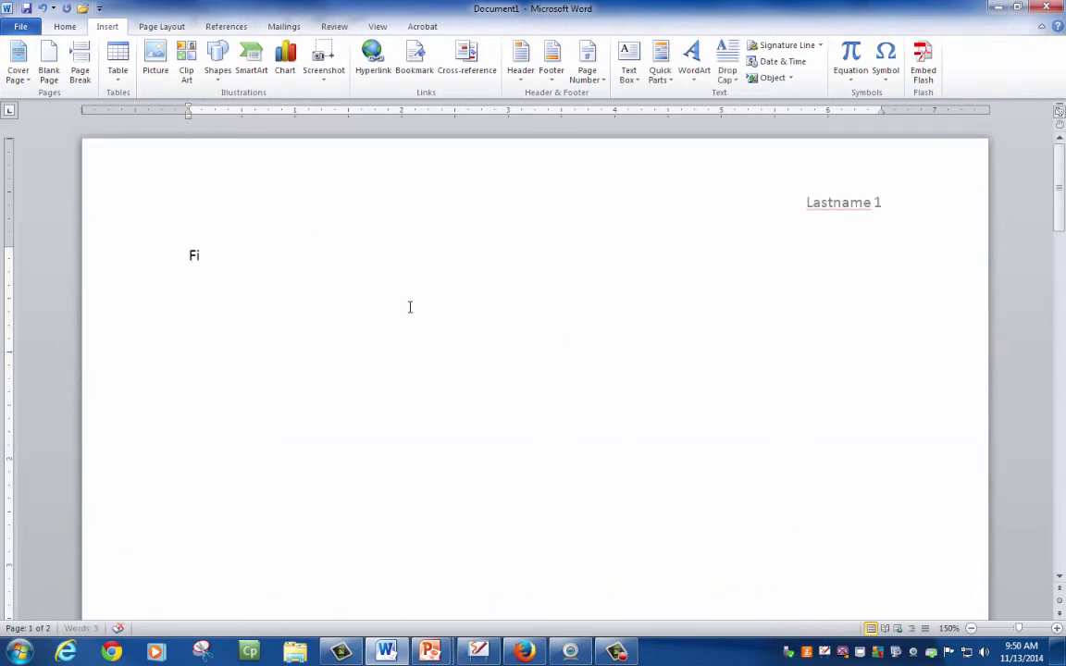
- Enter the essay heading on the first page as four lines: Firstname Lastname, Teacher Name, Subject and Date
type("nname Lastname")
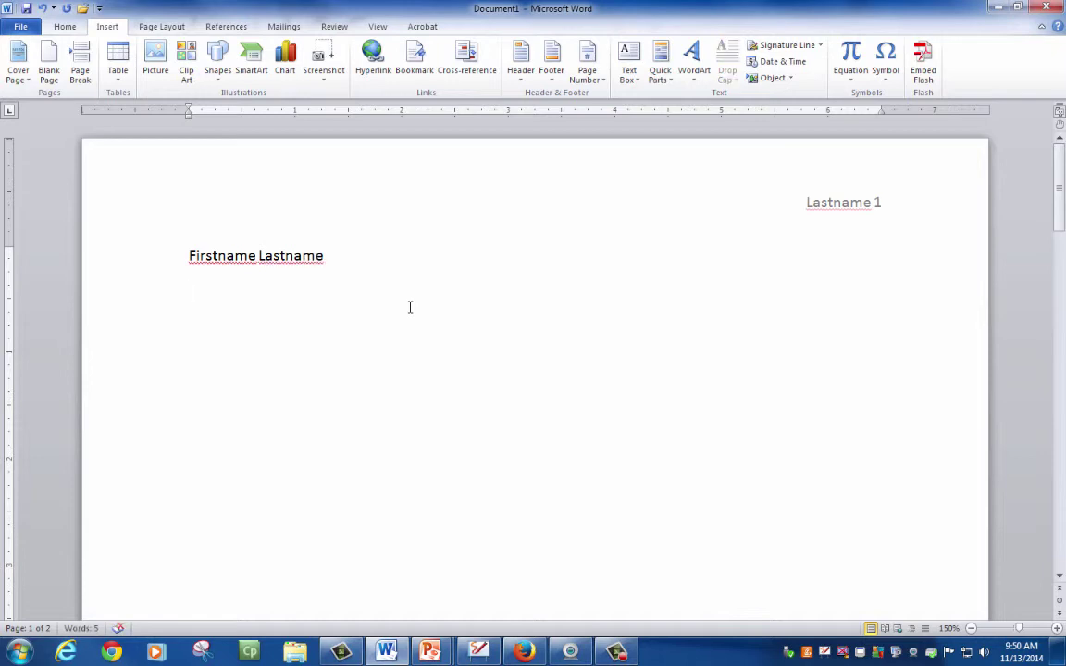
key("Return")
type("Teache")
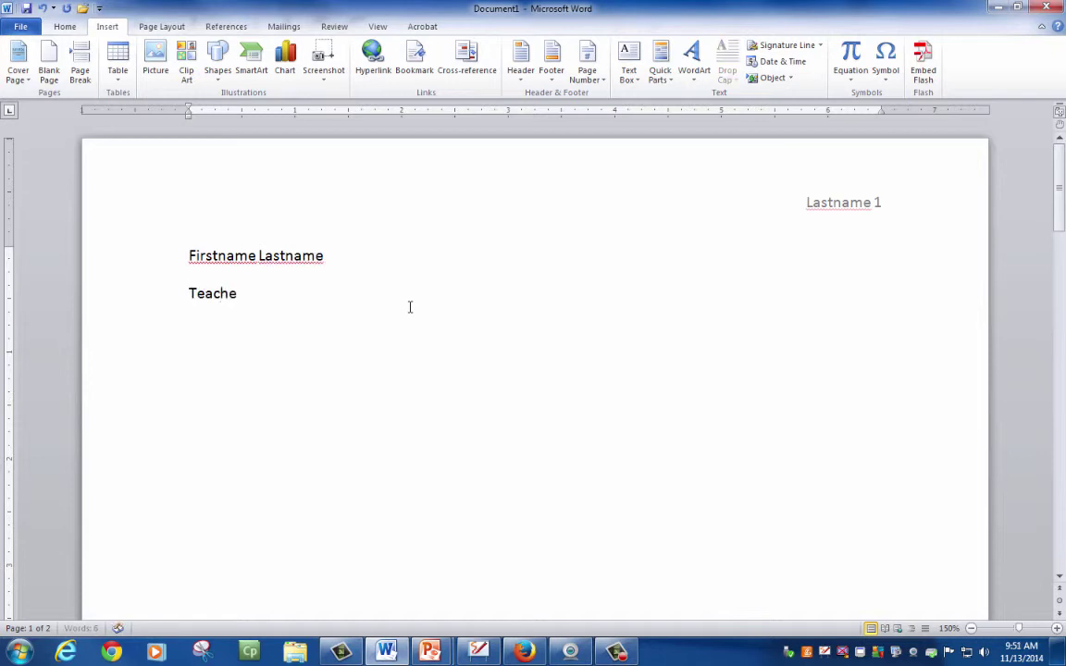
type("r Name")
key("Return")
type("Subject")
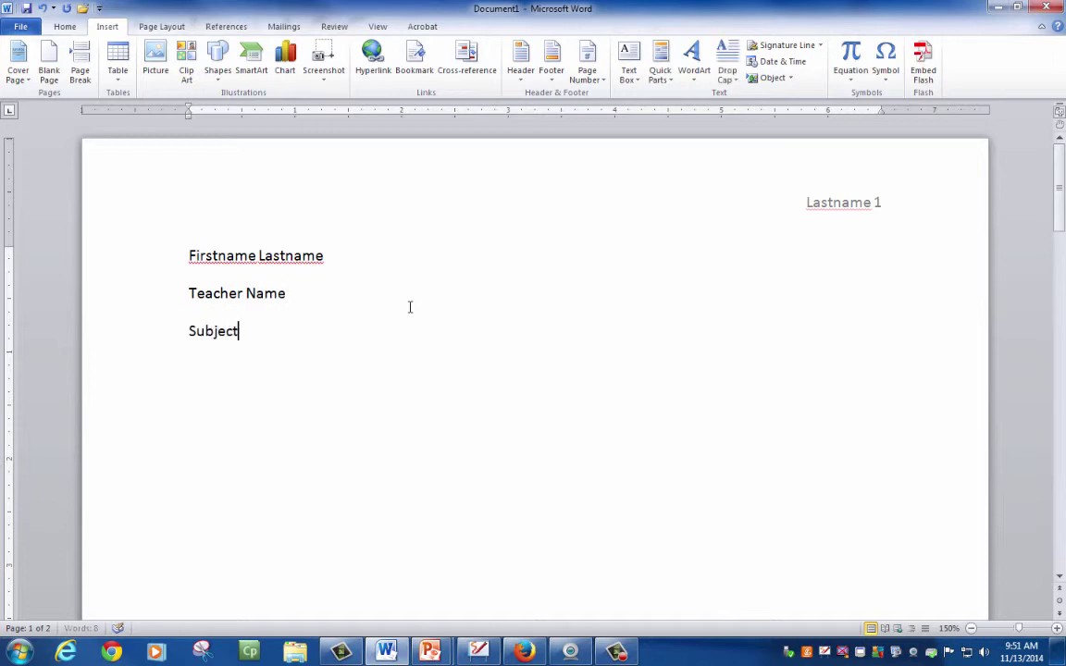
key("Return")
type("Date")
key("Return")
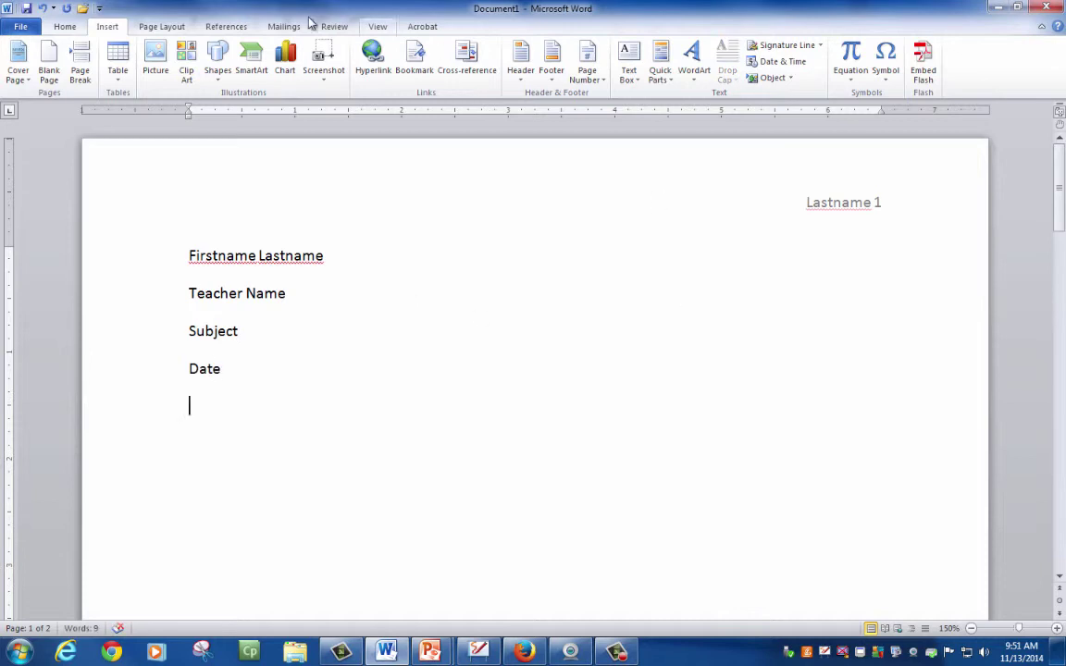
- Add a centred line reading Title below the date and align the line after it left
left_click(51, 26)
left_click(338, 74)
type("Title")
key("Return")
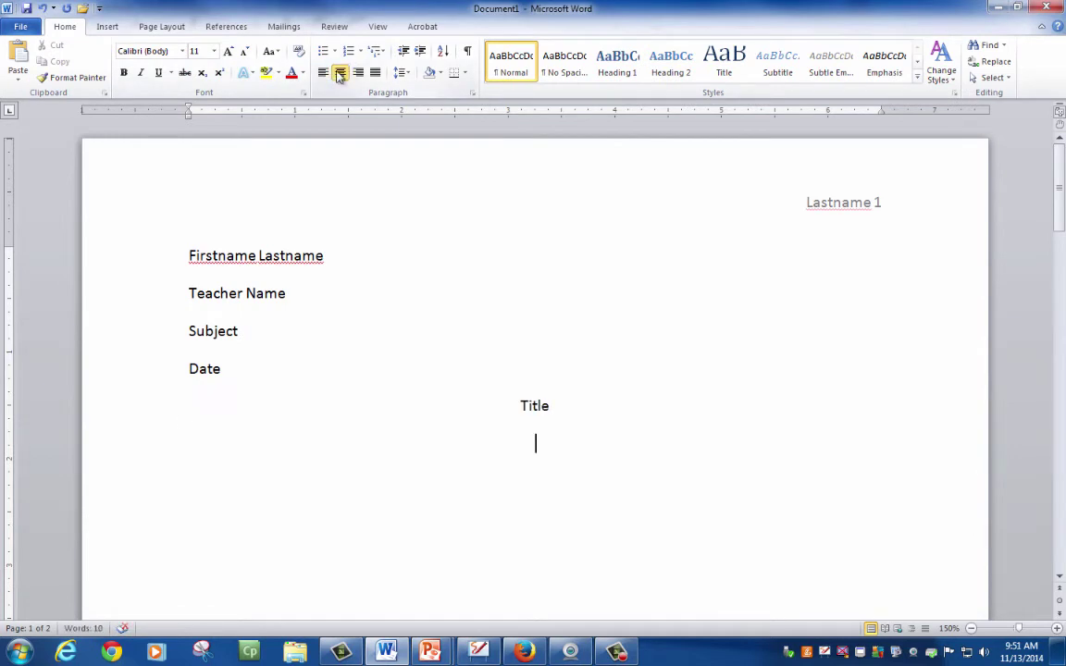
left_click(323, 73)
- Write an indented introduction paragraph starting "Begin with general statement." and ending with the thesis sentence on technology's positive influence
scroll(376, 413, "down", 2)
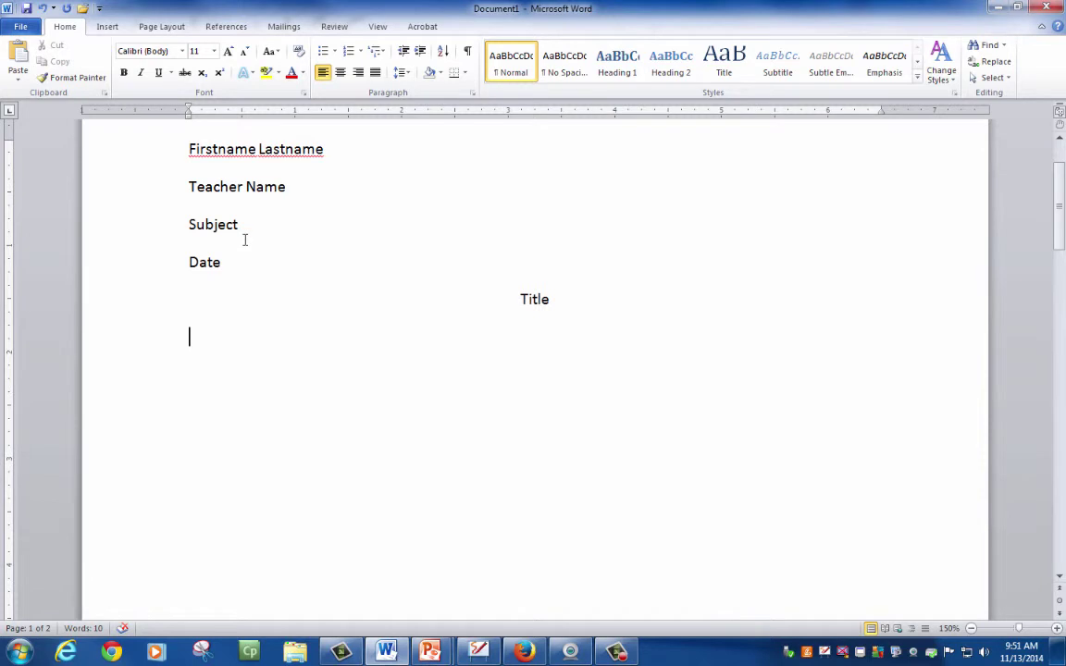
key("Tab")
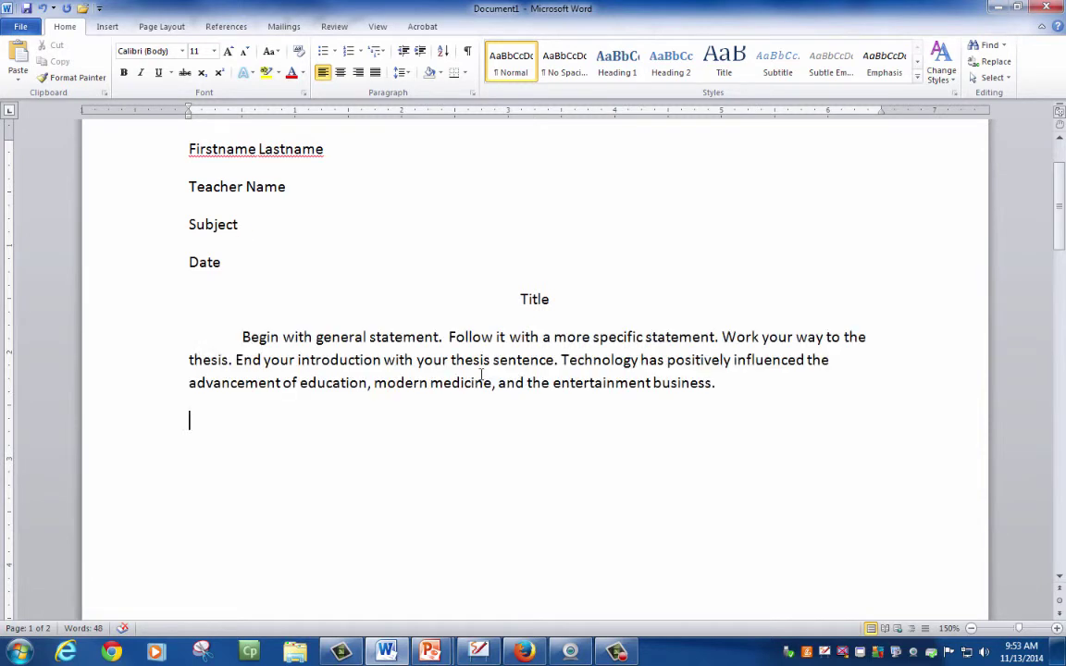
scroll(481, 374, "down", 1)
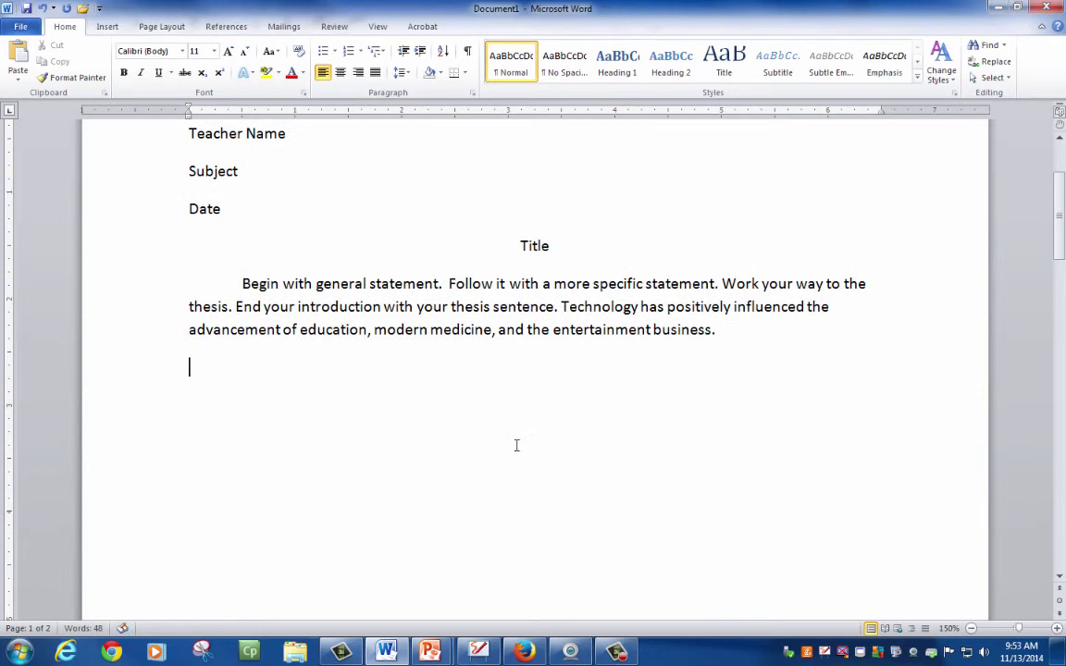
- Start an indented second paragraph with the transition "To begin with,"
left_click(230, 377)
key("Tab")
type("To begin with,")
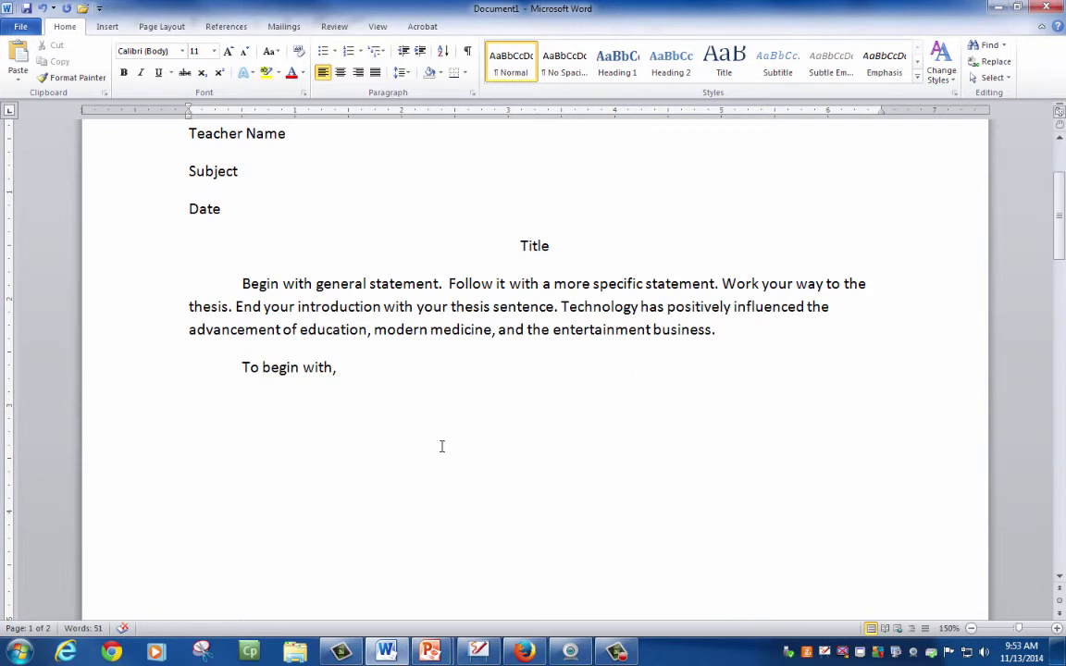
- Switch to StarBoard to review the technology essay map's branches, and return to the Word document
key("alt+Tab")
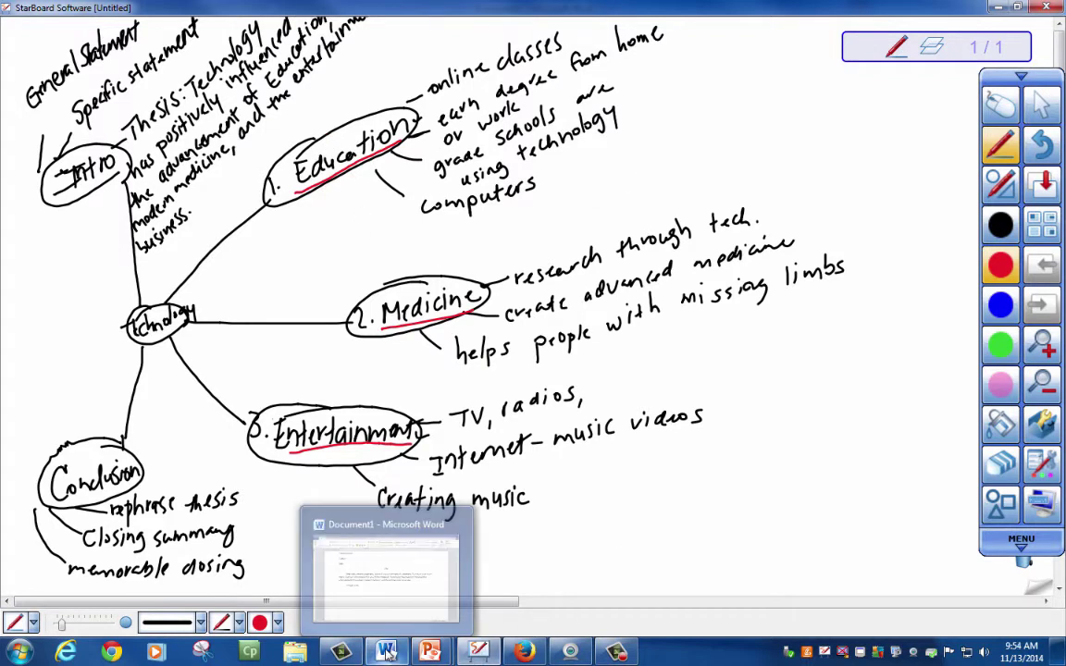
mouse_move(506, 657)
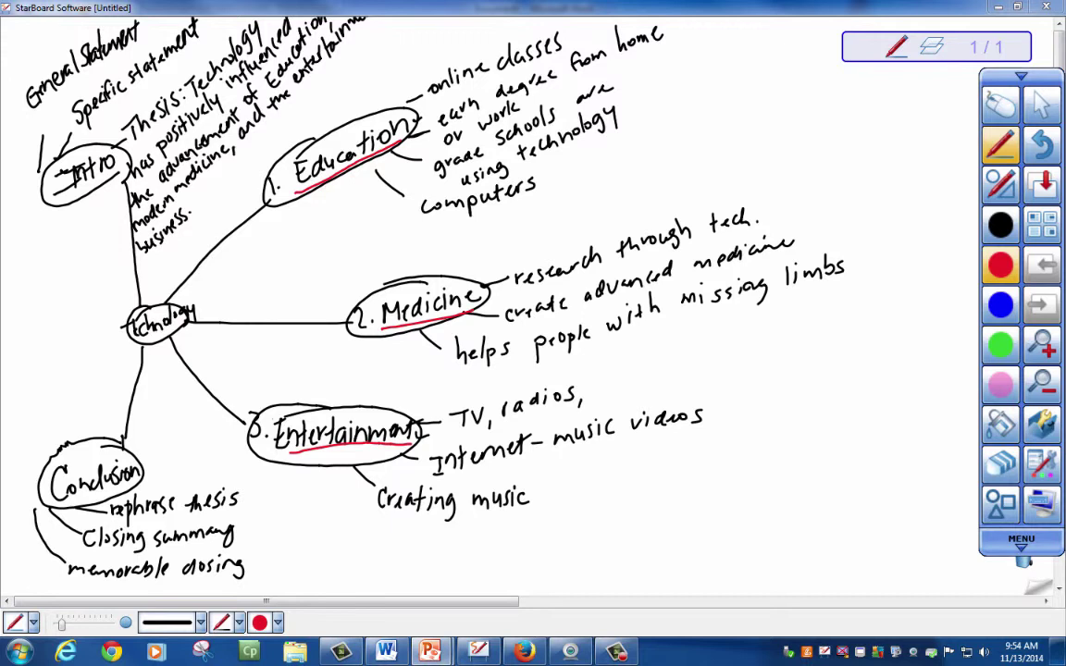
left_click(389, 654)
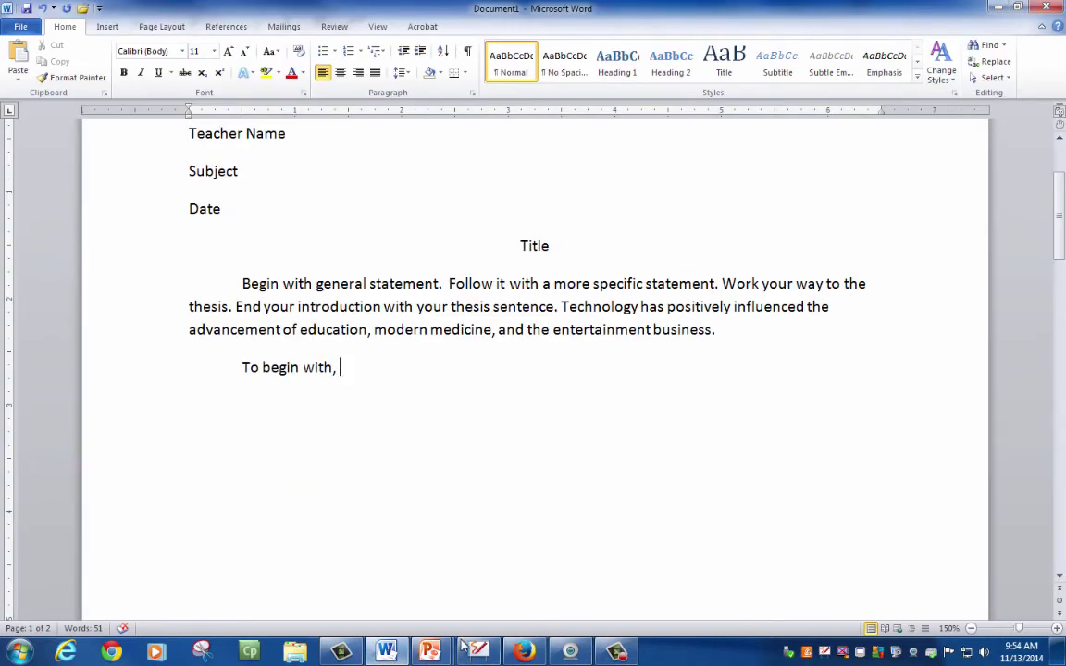
- Add a centred Works Cited heading above the saved web addresses on the second page
scroll(429, 570, "down", 15)
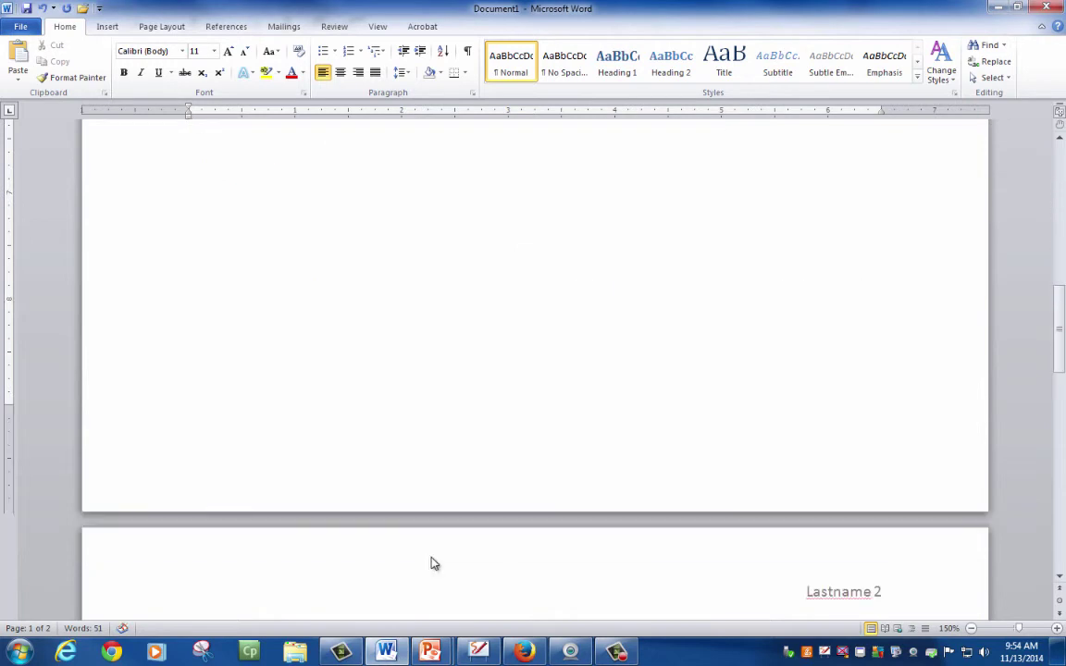
scroll(463, 443, "down", 3)
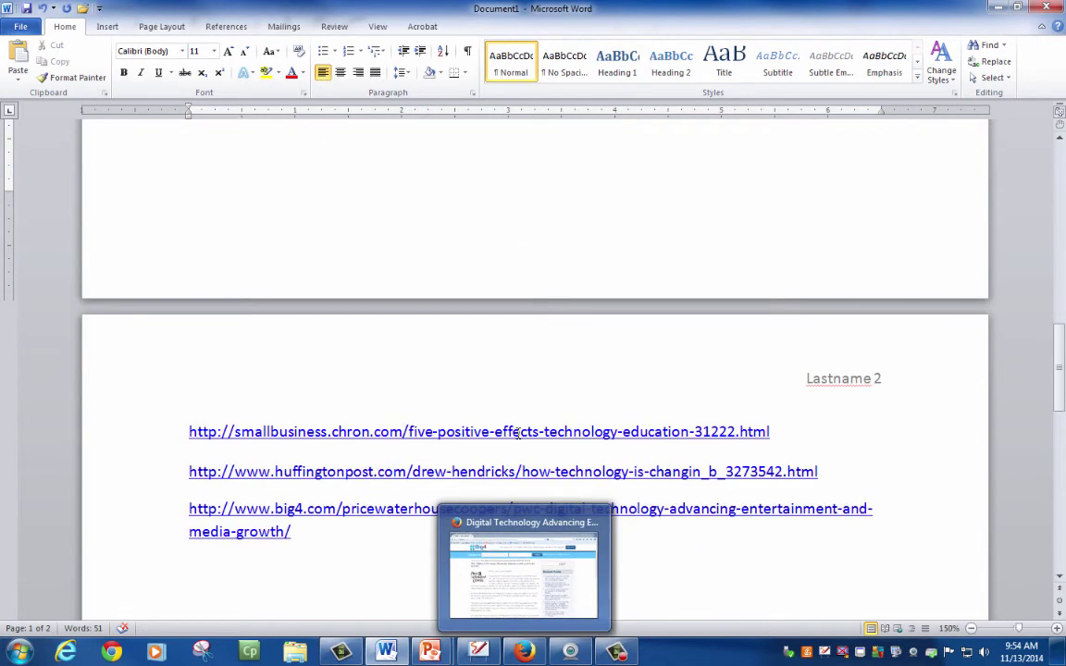
left_click(189, 432)
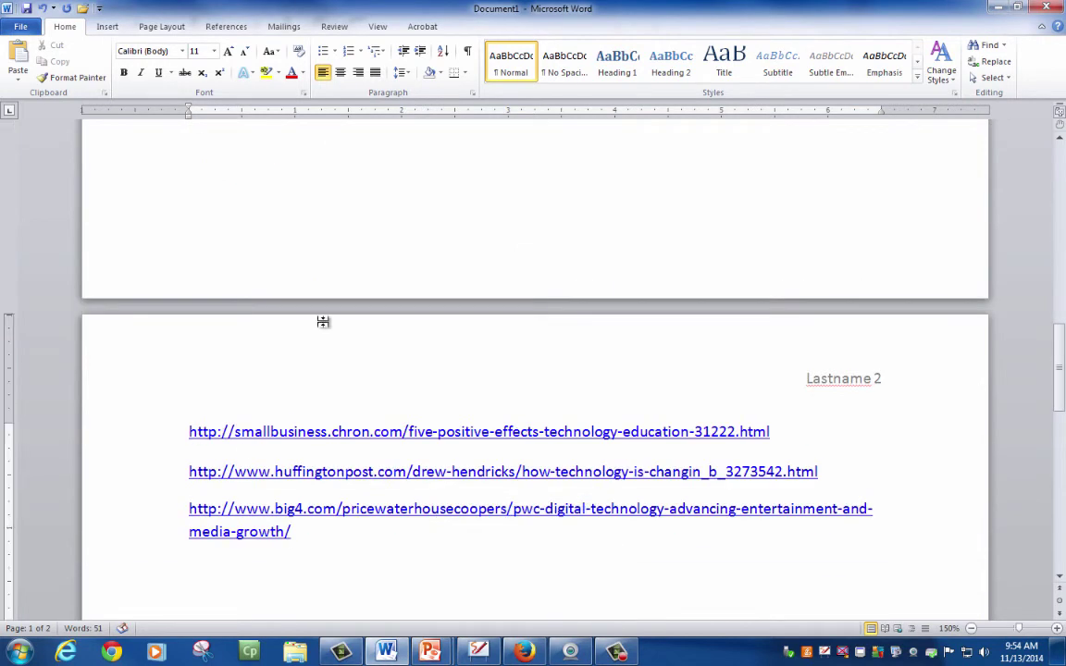
key("Return")
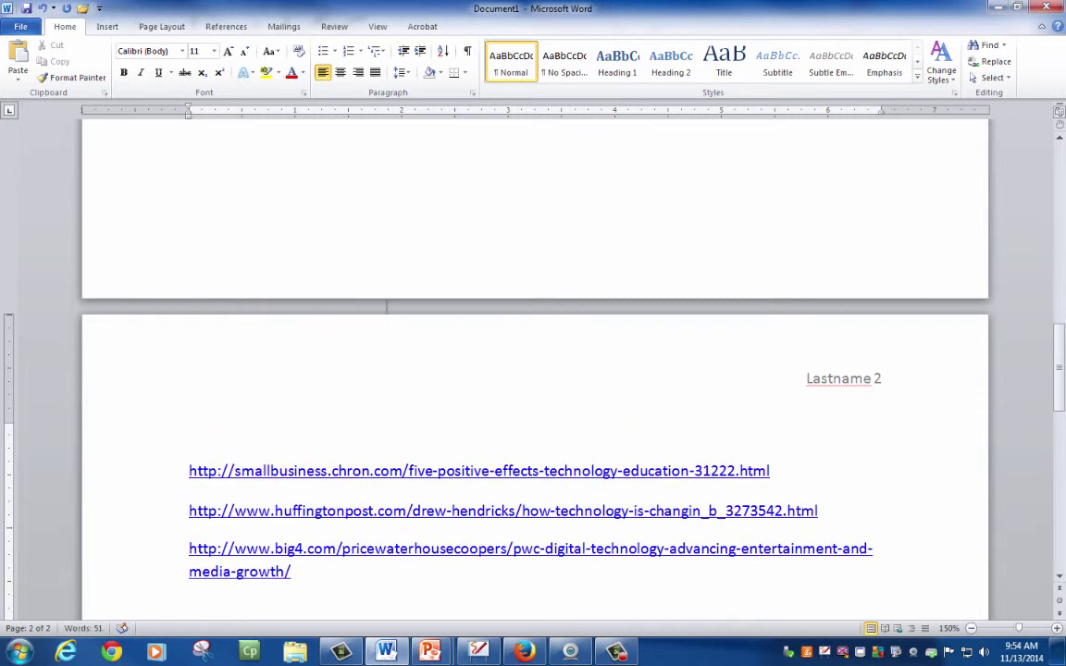
left_click(339, 72)
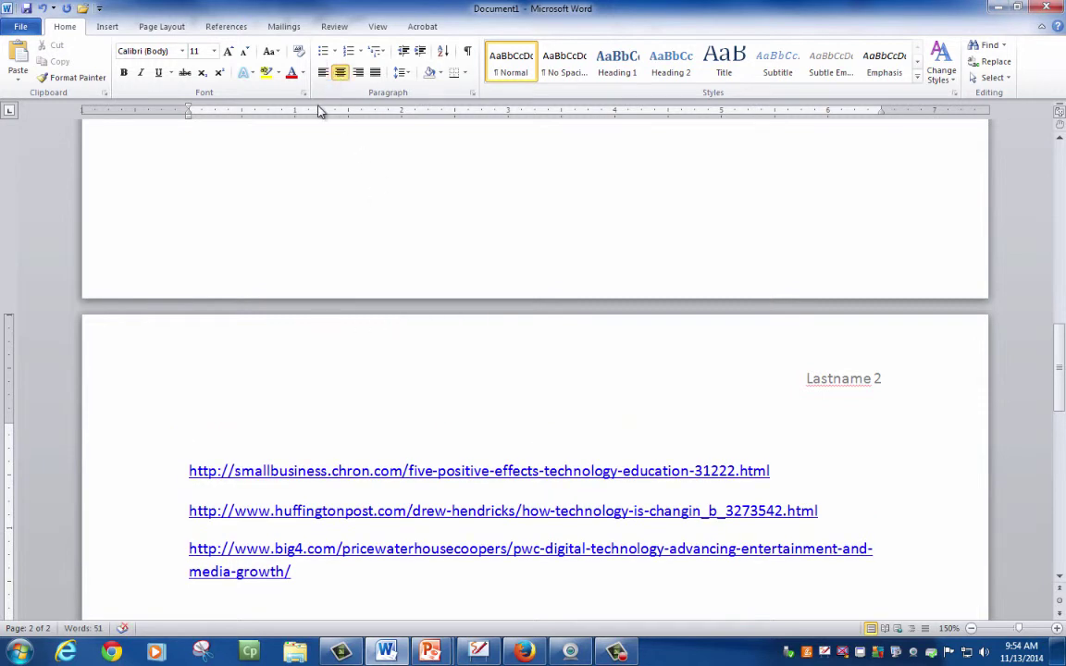
type("Works Cited")
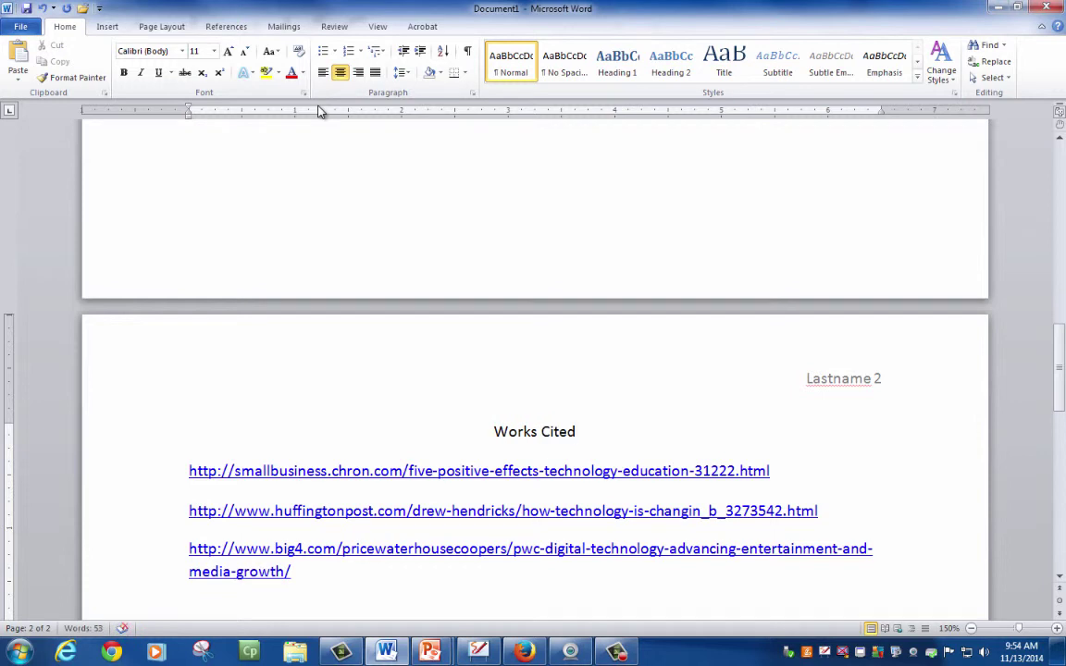
- Insert blank lines between the Works Cited heading and the web addresses, and align the line under the heading left
key("Return")
key("Return")
key("Return")
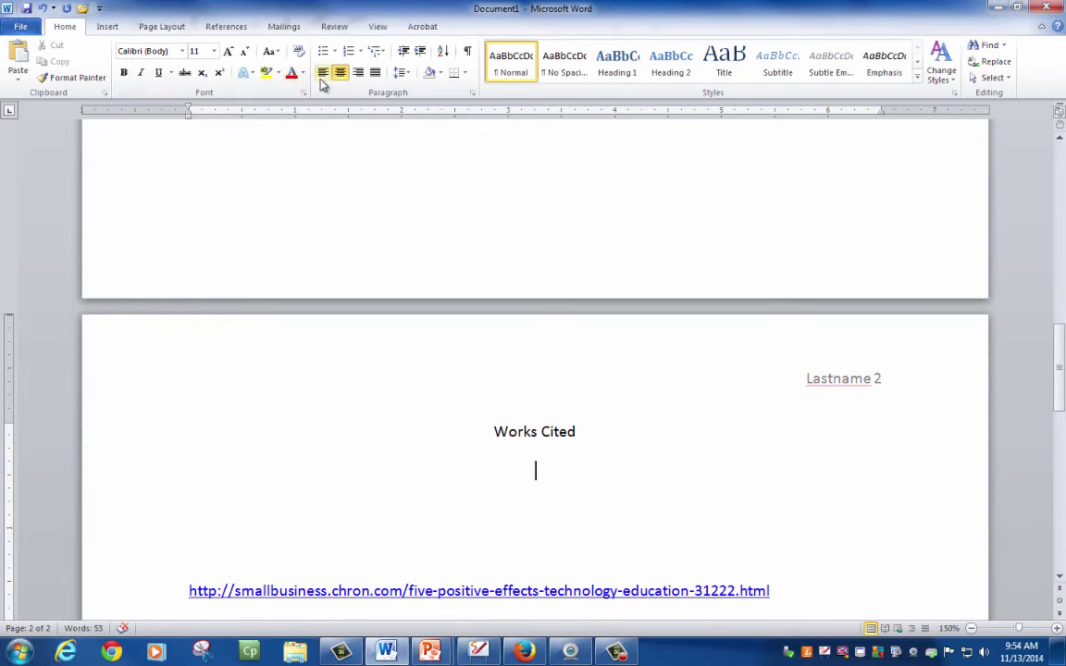
left_click(323, 72)
scroll(524, 552, "down", 3)
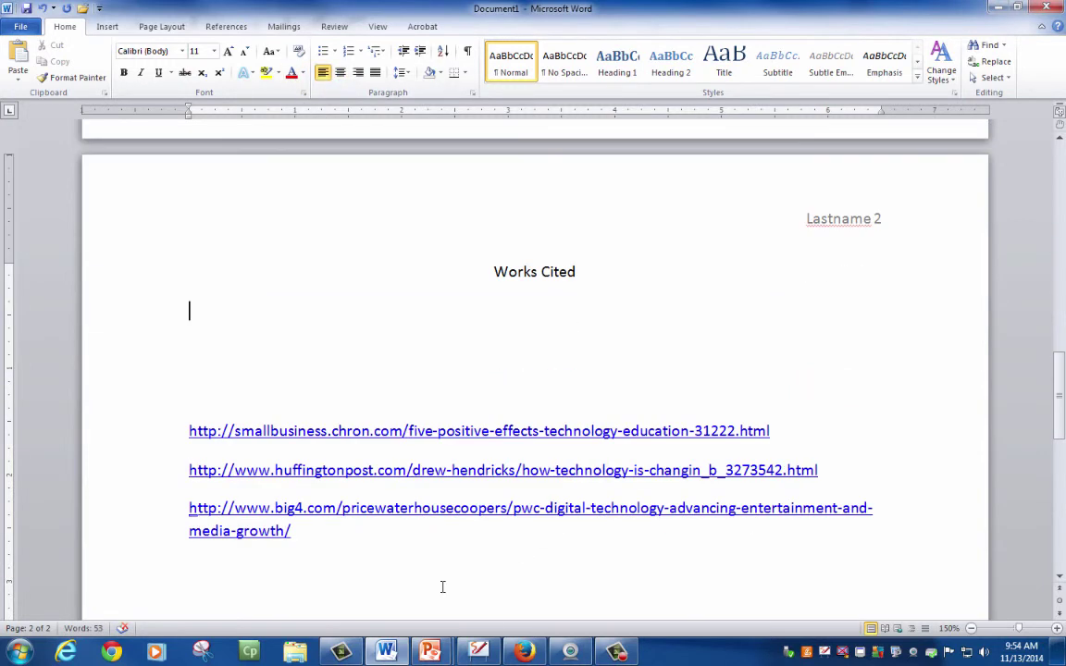
- Copy the author's name from the Big4 article in Firefox and paste it under the Works Cited heading in Word
left_click(524, 651)
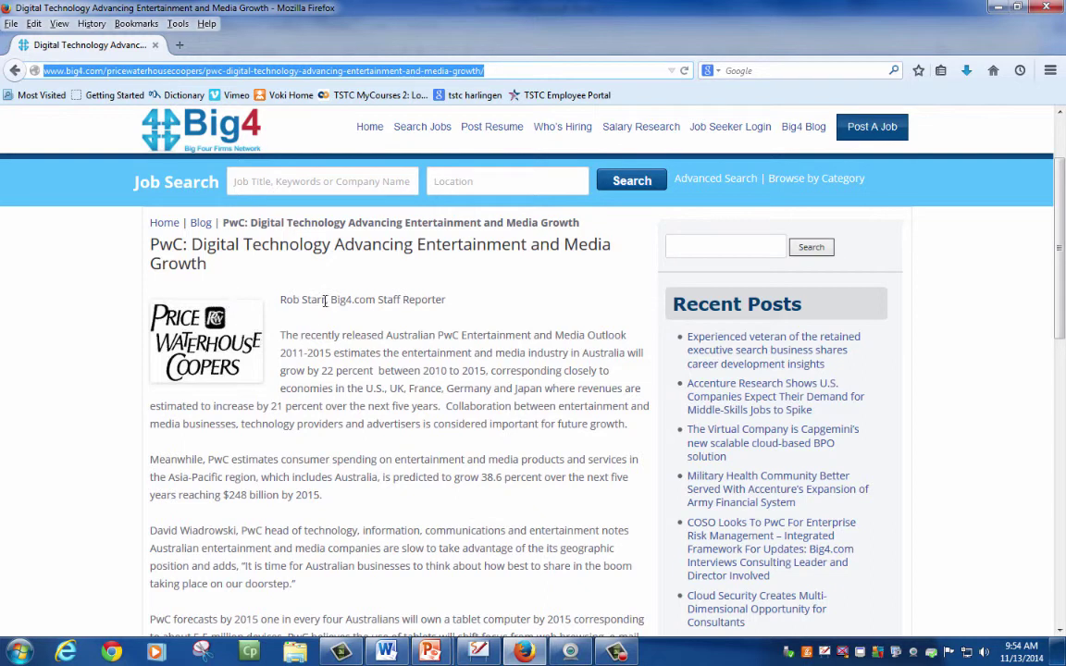
left_click_drag(324, 300, 286, 293)
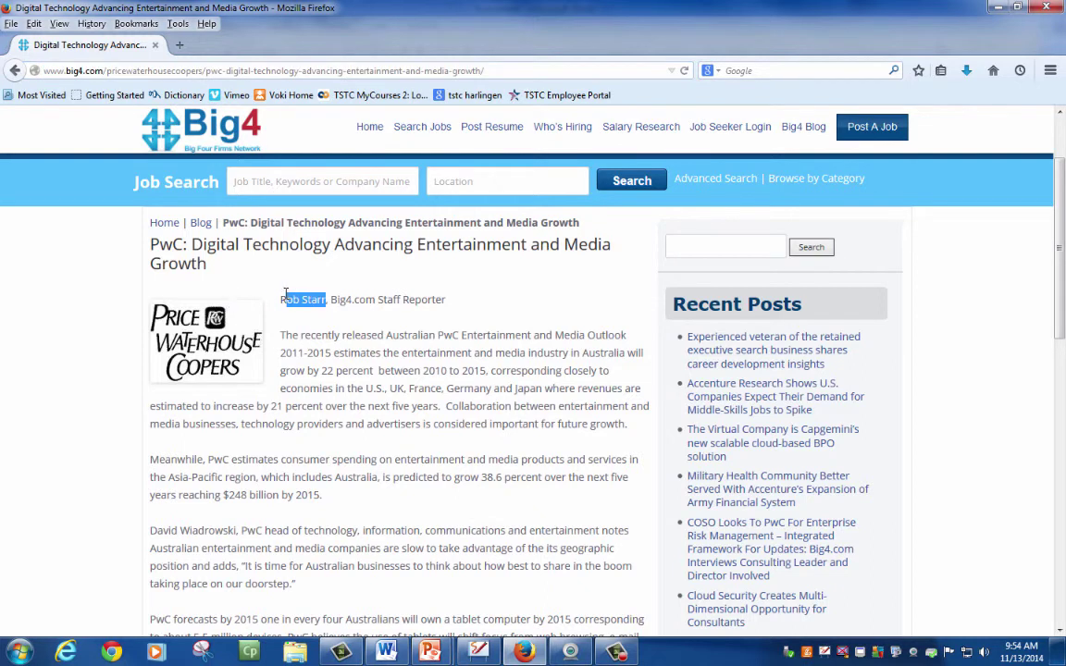
right_click(285, 298)
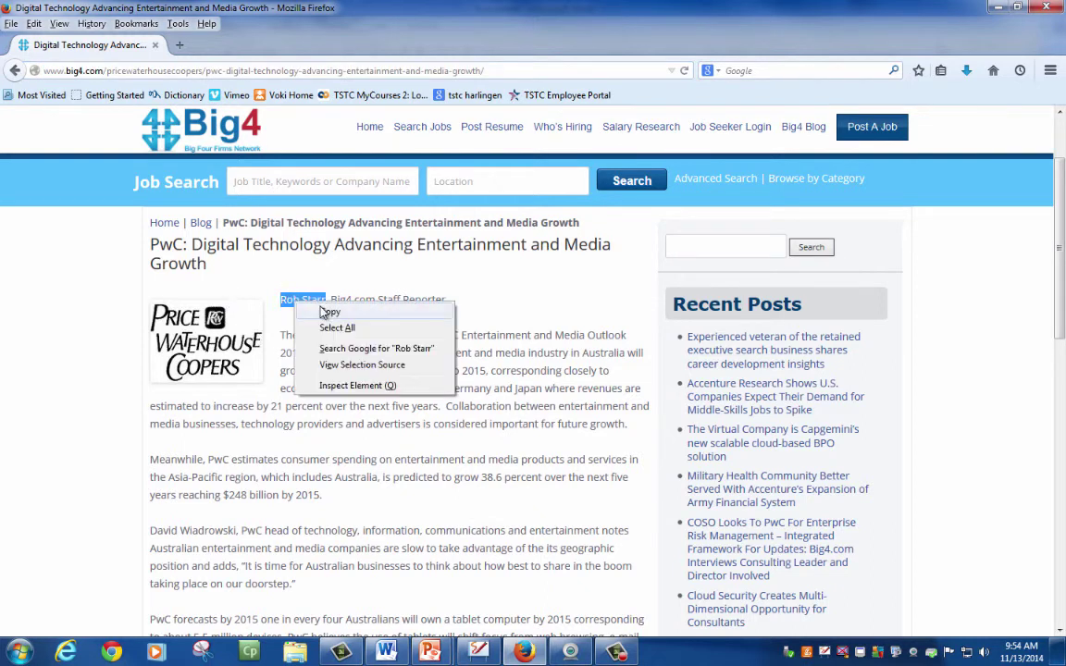
left_click(300, 309)
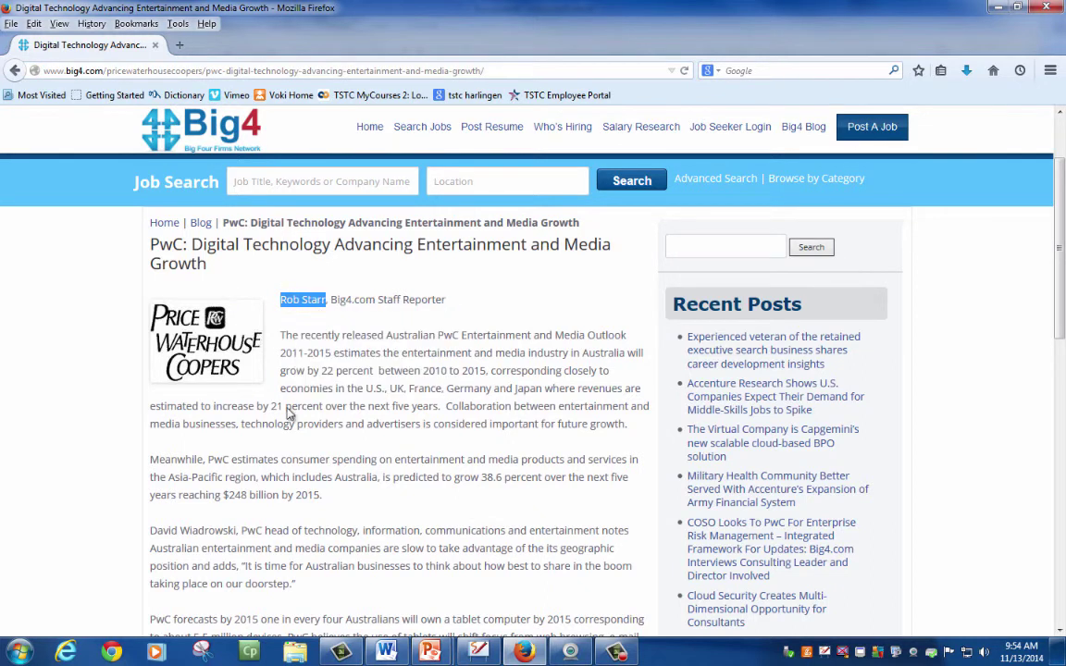
left_click(387, 652)
right_click(198, 316)
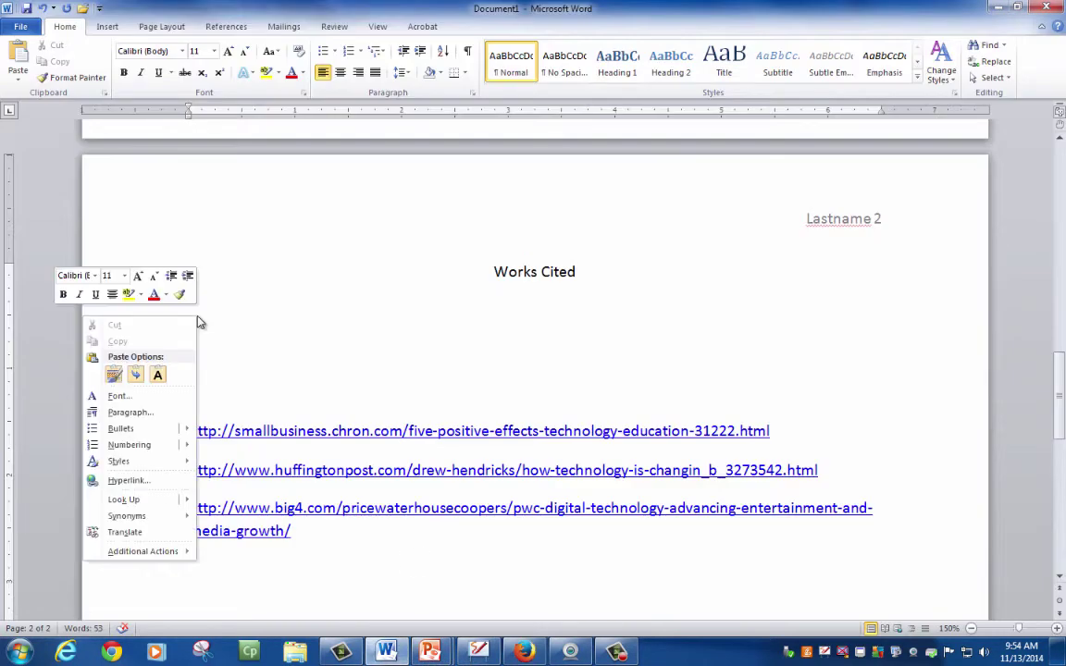
left_click(157, 373)
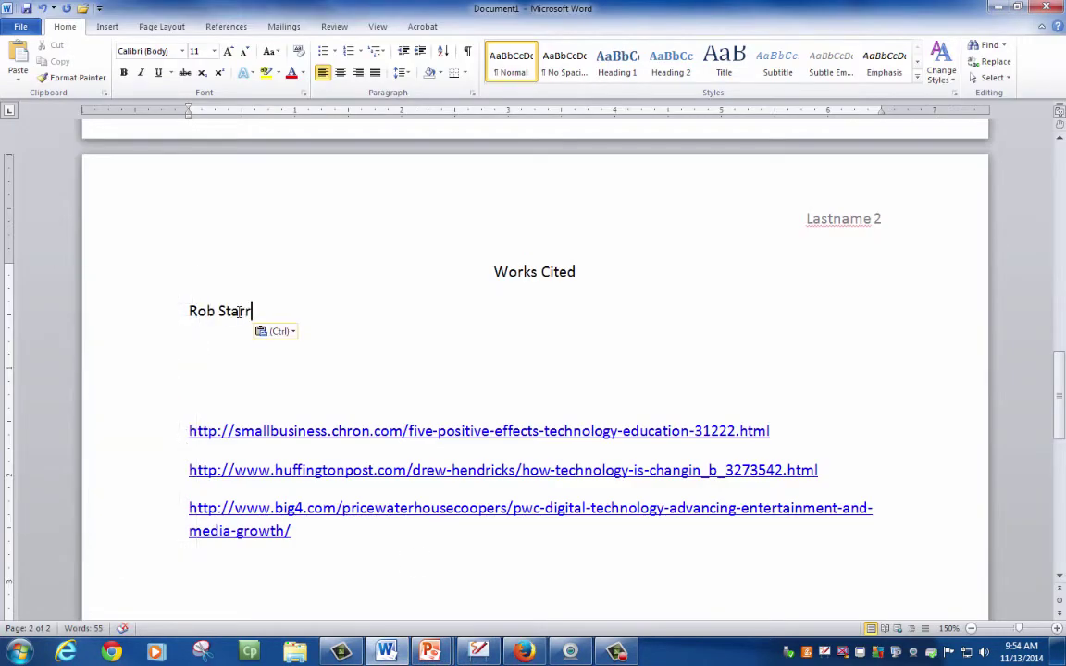
left_click(279, 332)
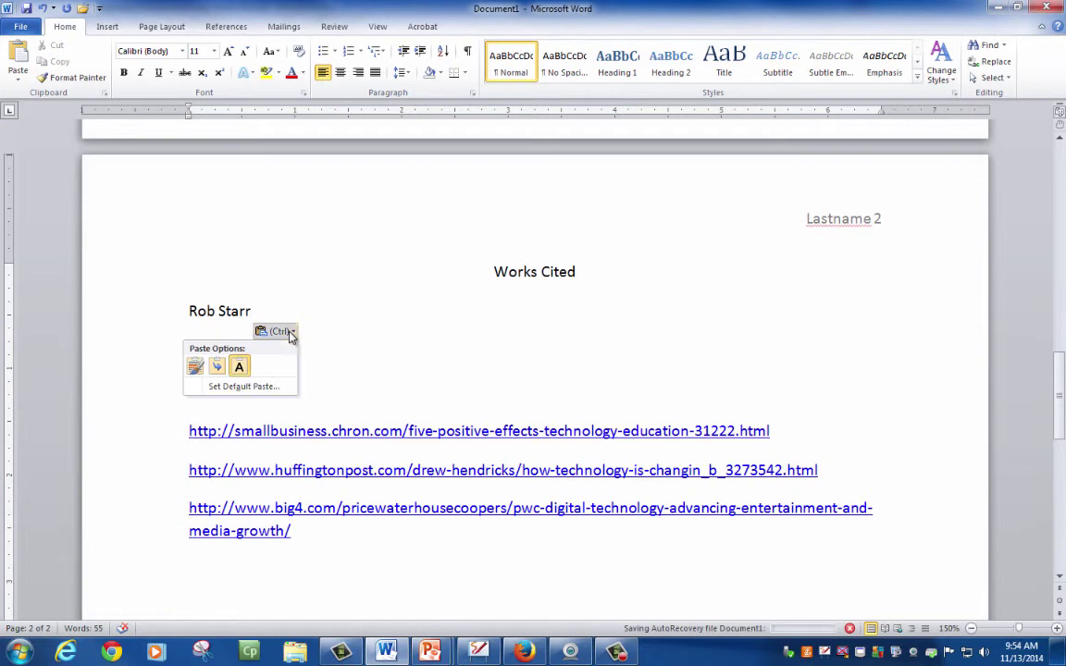
left_click(219, 370)
- Format the pasted author name in Times New Roman, size 12
triple_click(222, 311)
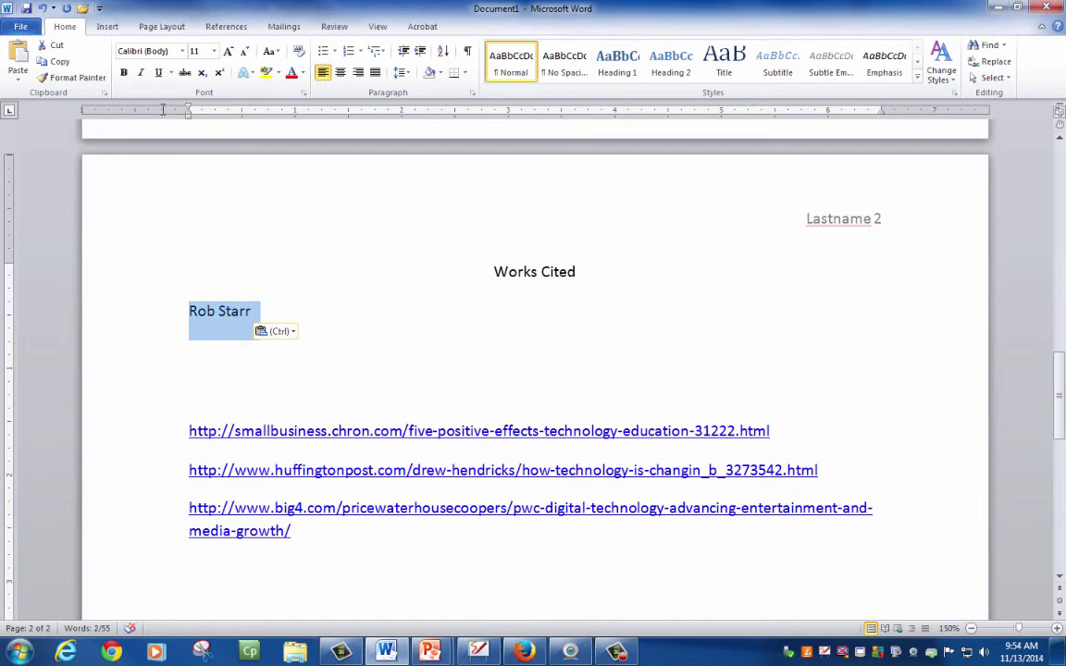
left_click(183, 51)
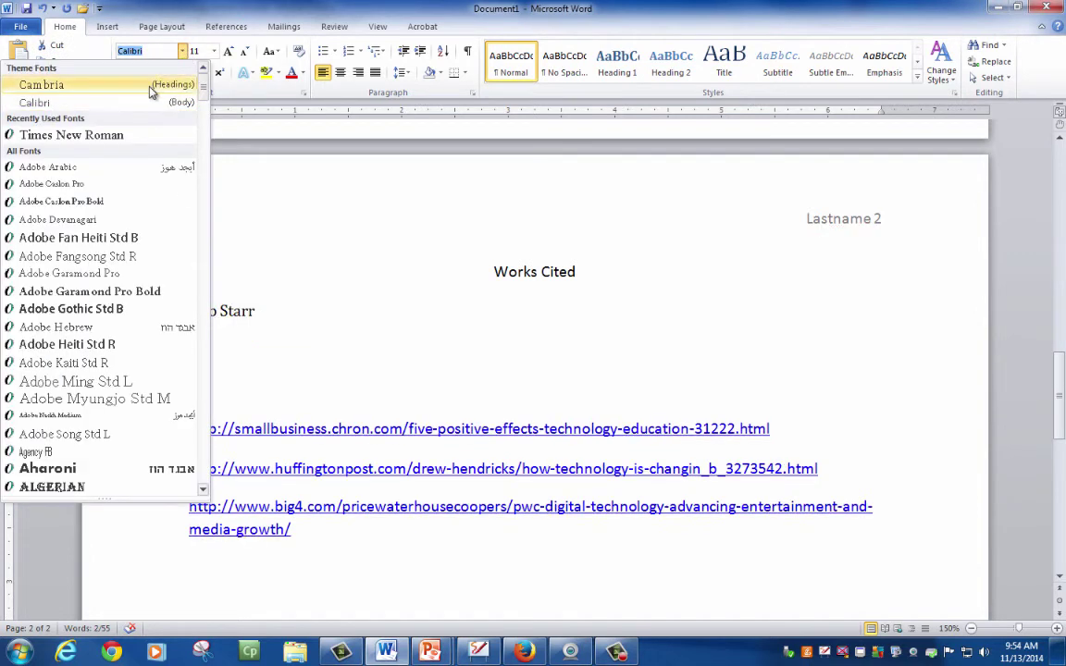
left_click(126, 142)
left_click(214, 51)
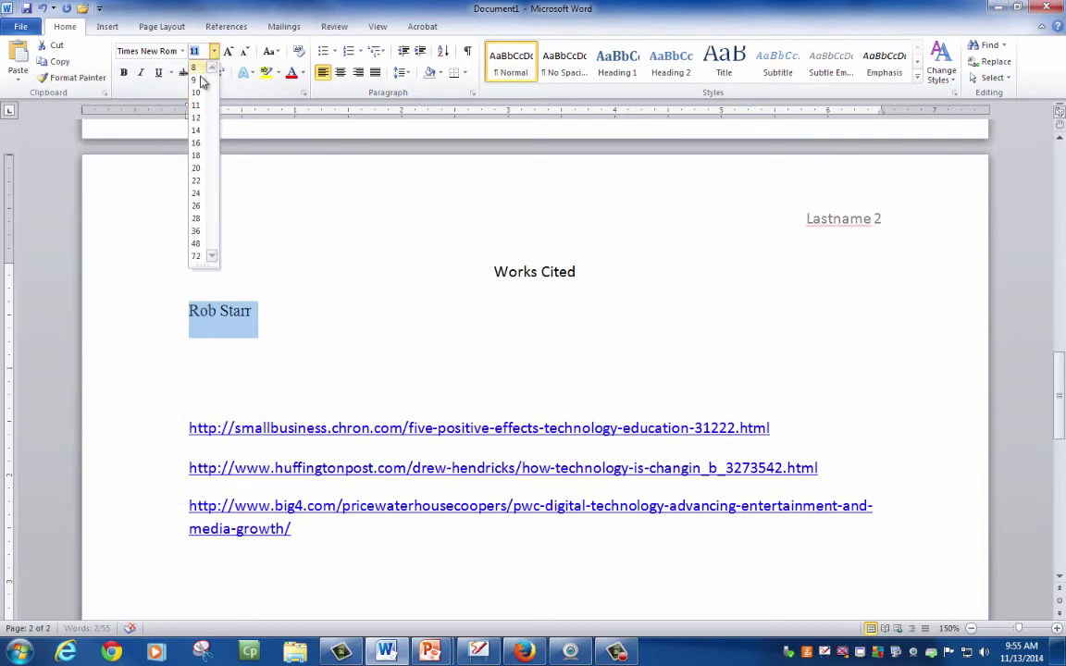
left_click(183, 121)
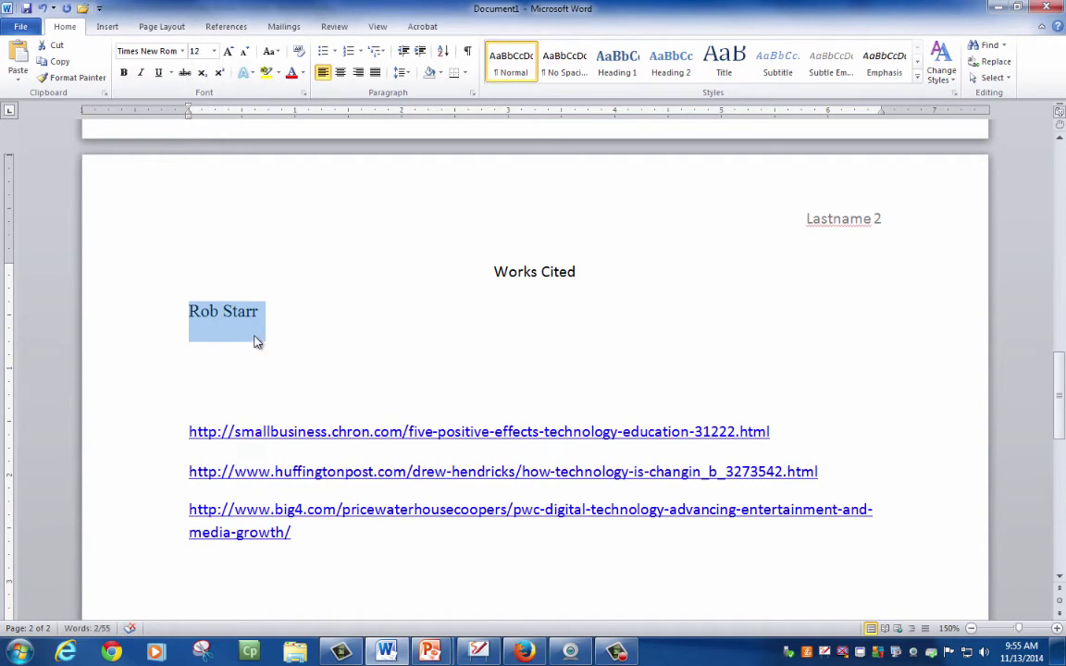
left_click(277, 317)
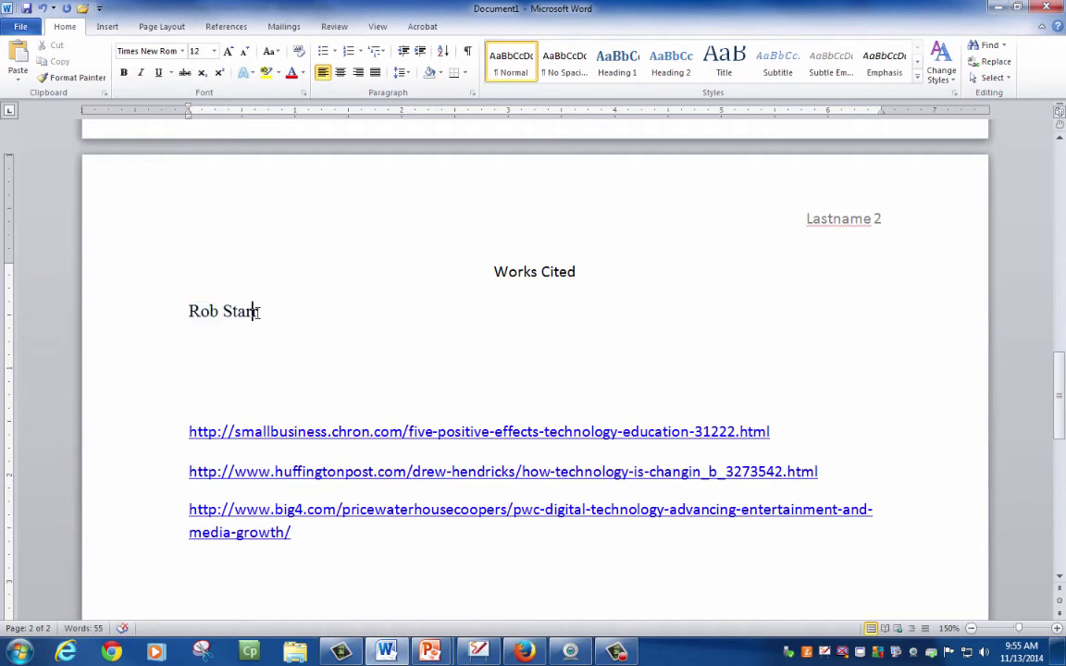
- Reorder the author's name to surname first, with a comma after the surname and a period at the end
left_click_drag(256, 311, 200, 317)
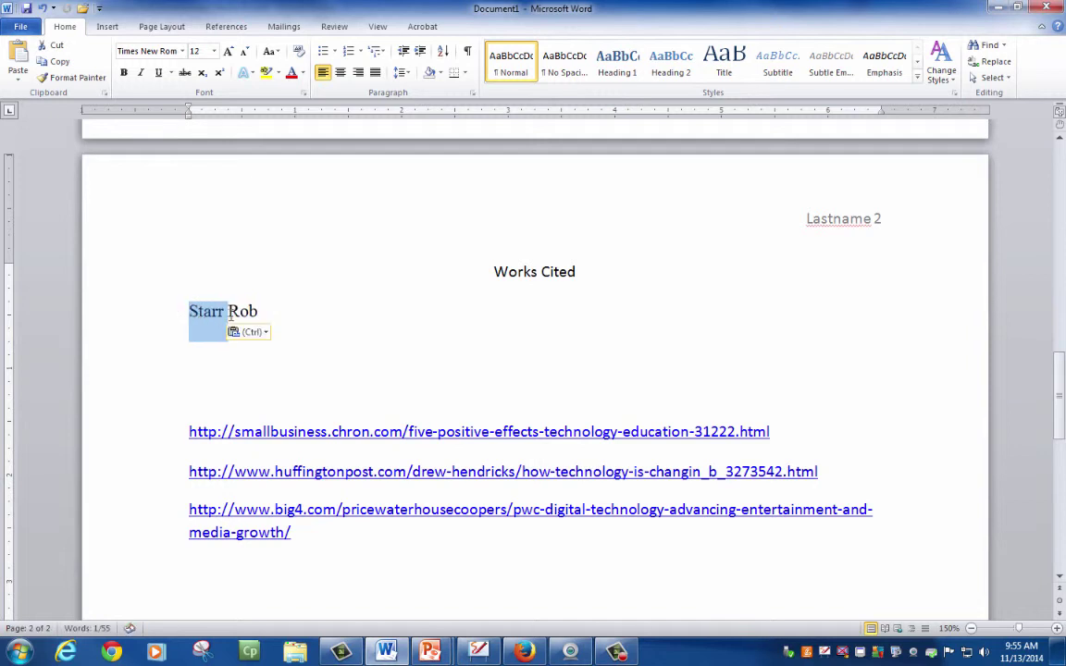
left_click(249, 294)
key("Left")
key("Left")
key("Left")
type(",")
key("Right")
key("Right")
key("Right")
key("Right")
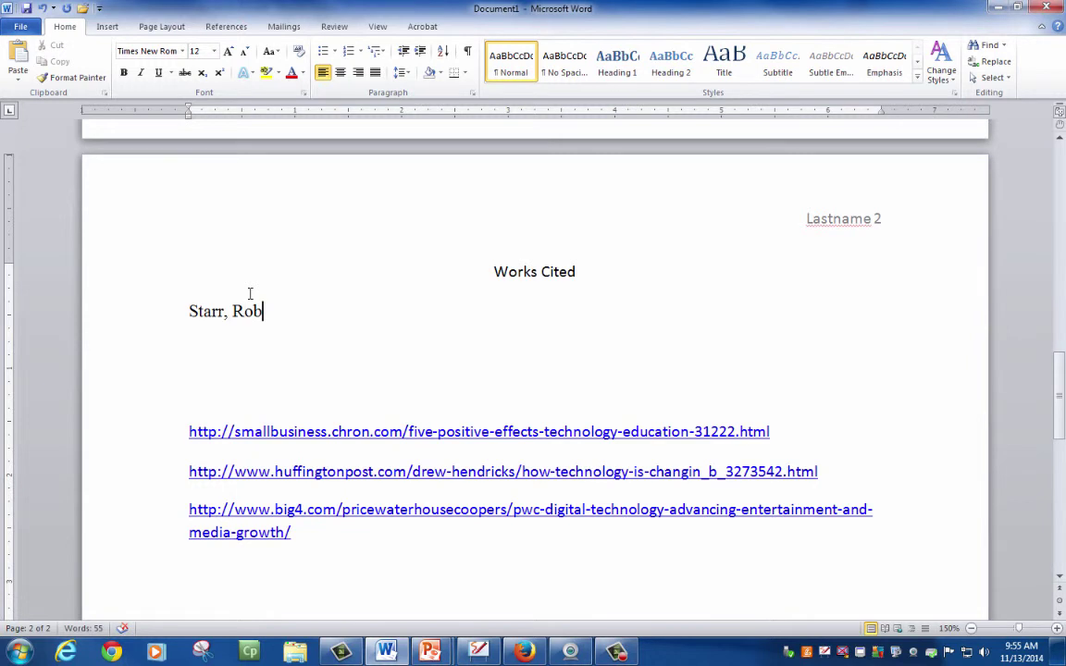
type(".")
- Copy the article title from Firefox into the Word citation after the author, enclosed in quotation marks and followed by a period
left_click(511, 654)
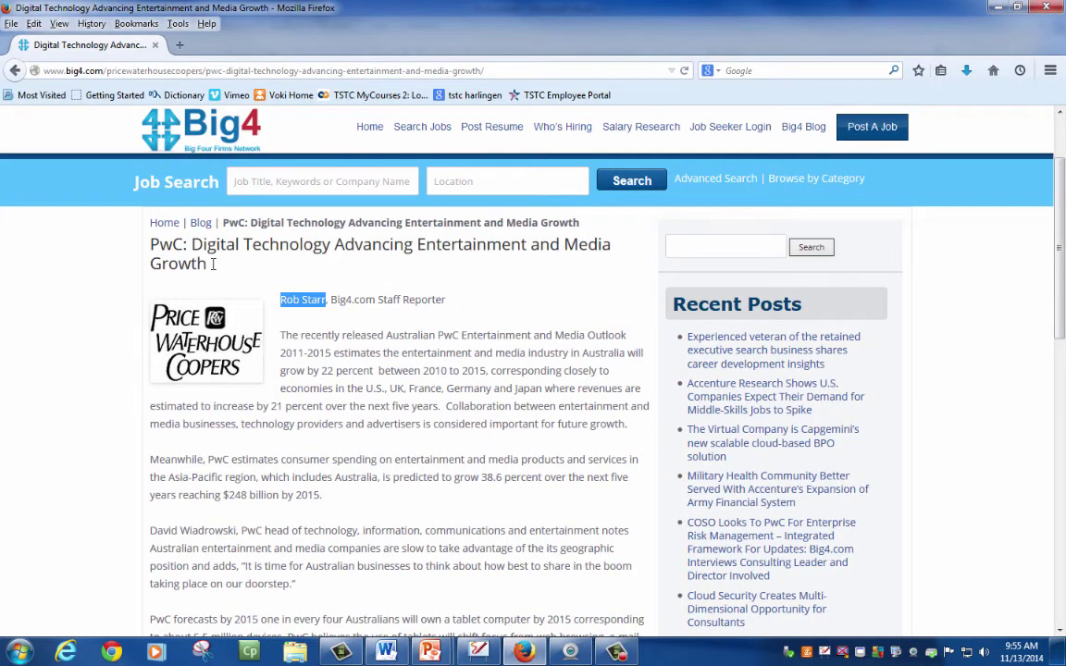
left_click_drag(151, 243, 212, 266)
right_click(260, 245)
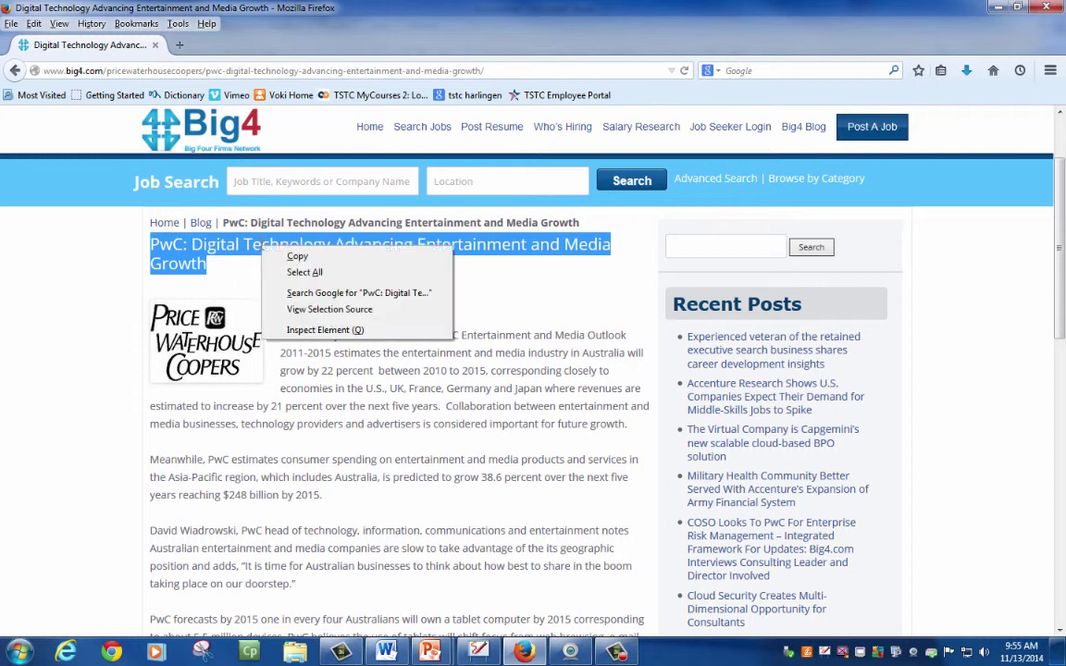
left_click(283, 262)
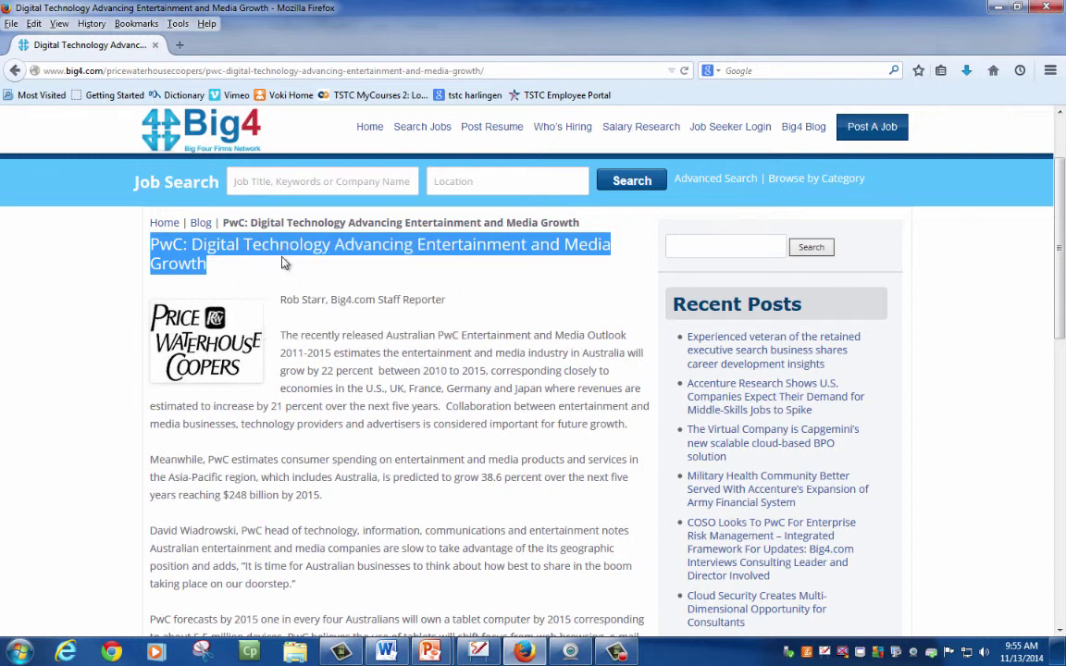
left_click(388, 650)
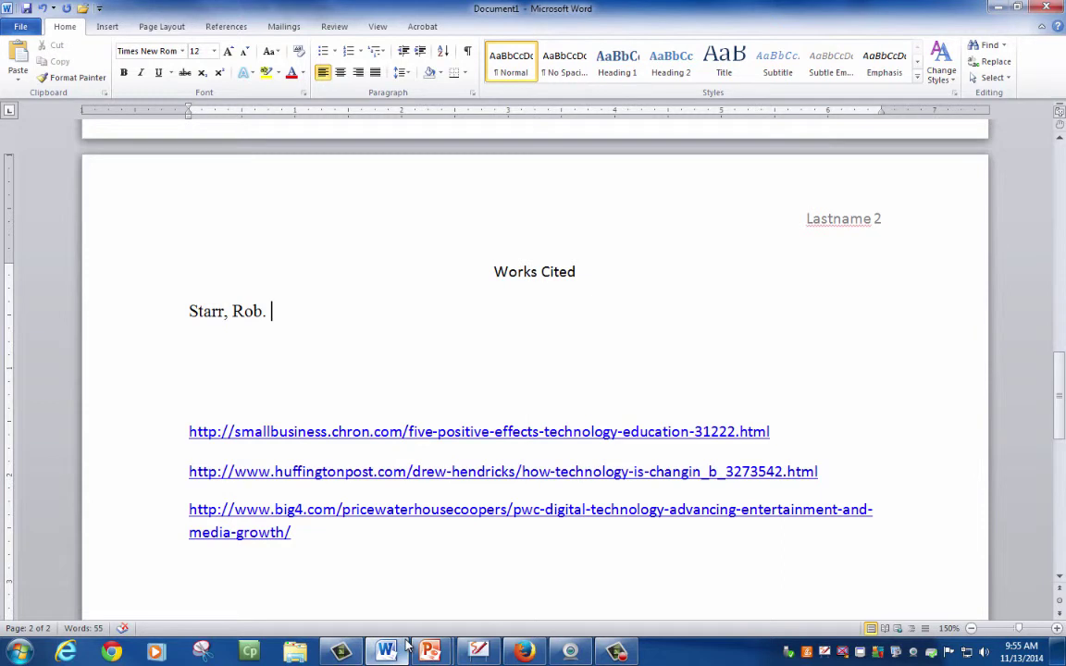
type("\"")
right_click(282, 309)
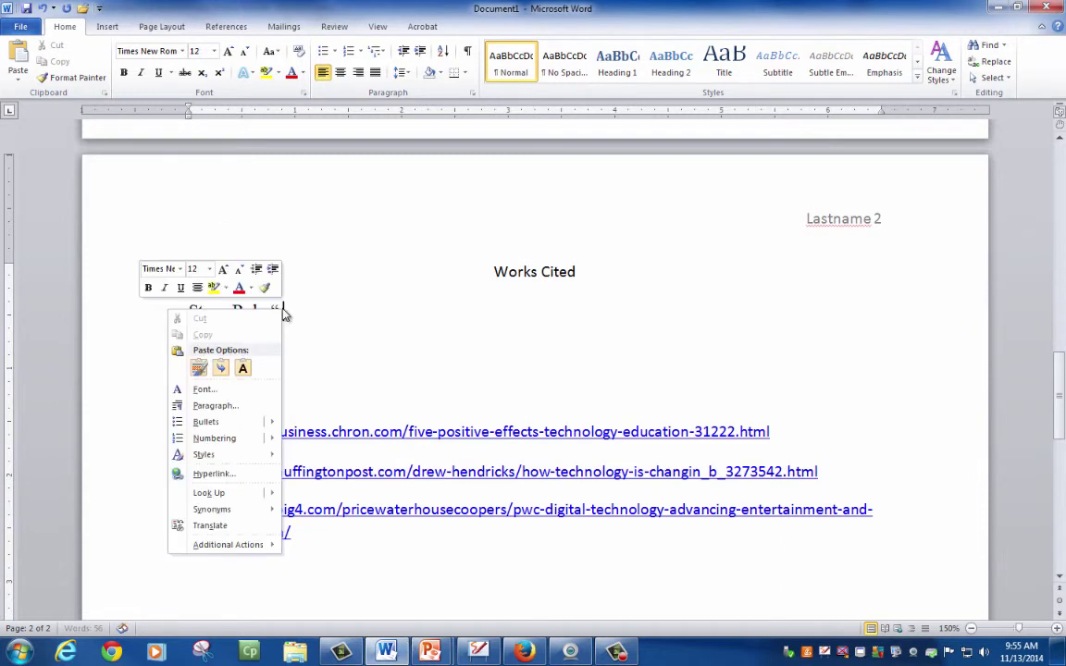
left_click(221, 369)
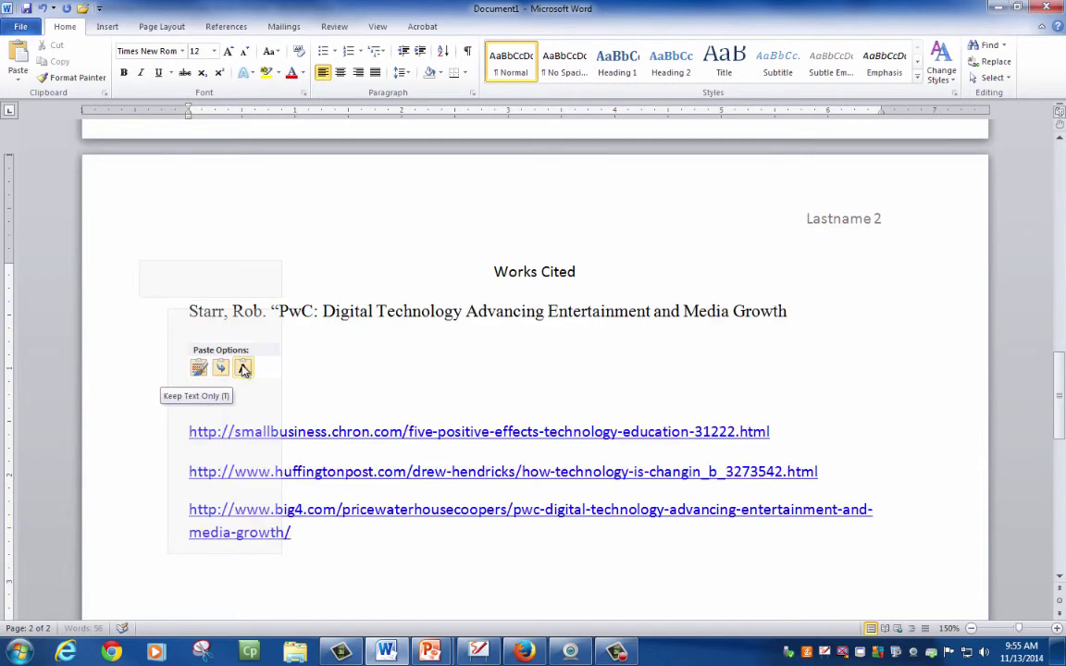
left_click(243, 369)
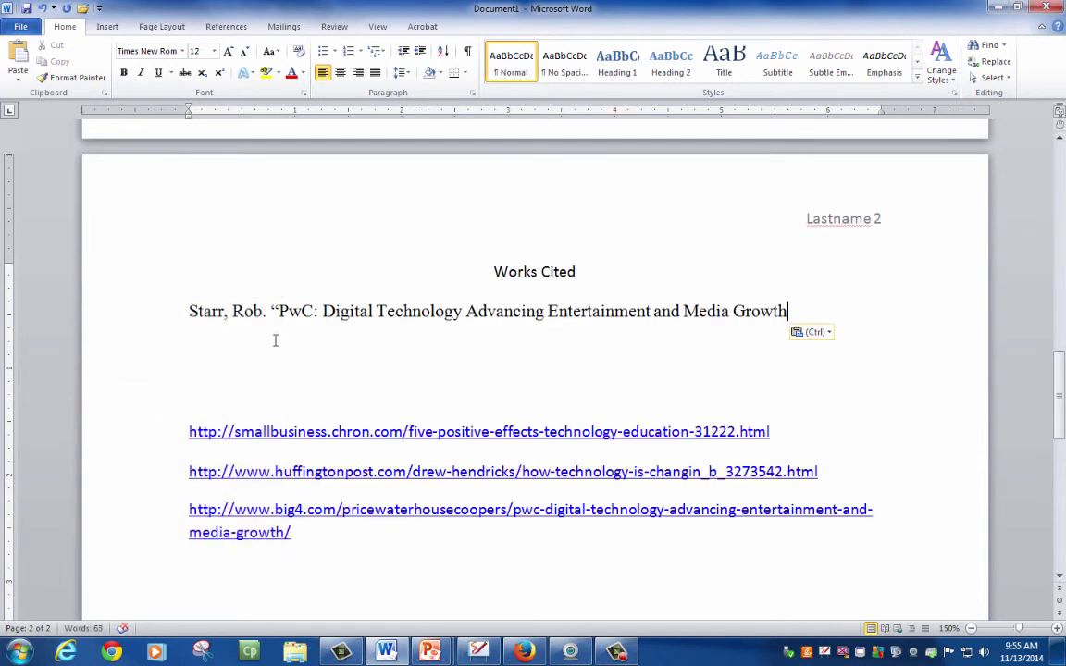
type("\"")
type(".")
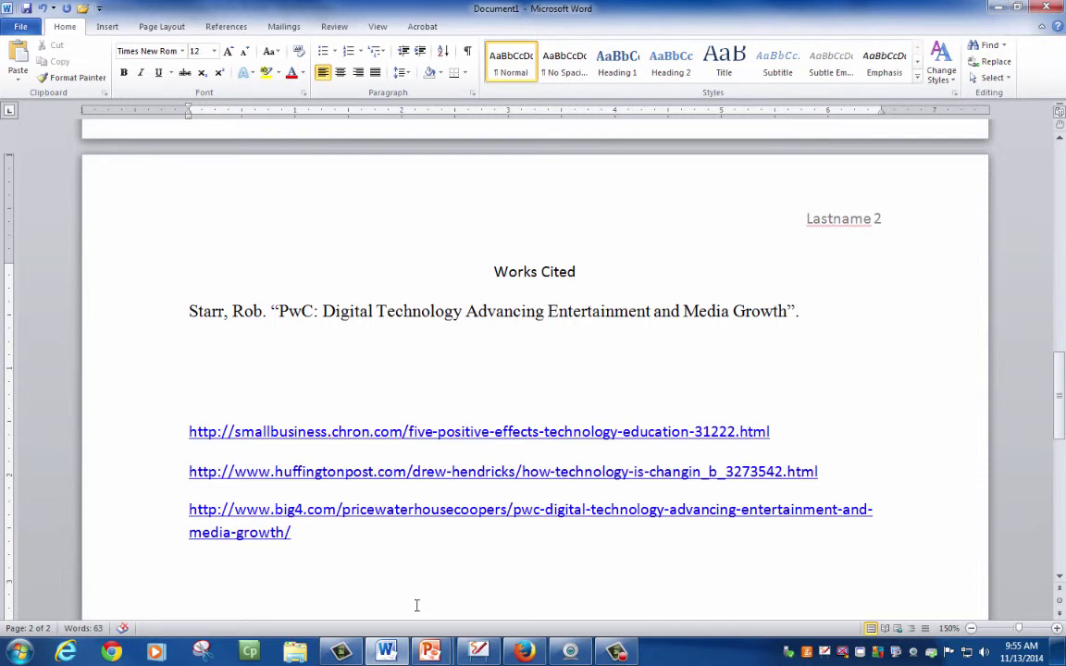
- Copy the site name big4.com from the article's web address in Firefox and paste it after the title in the Word citation
left_click(524, 653)
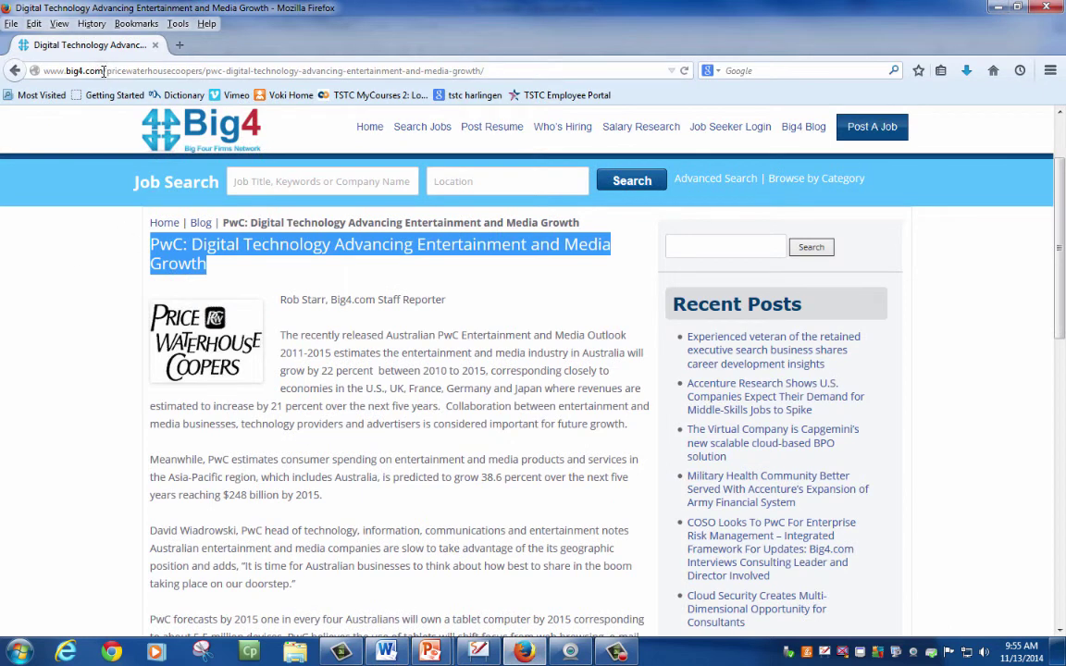
left_click_drag(104, 71, 94, 70)
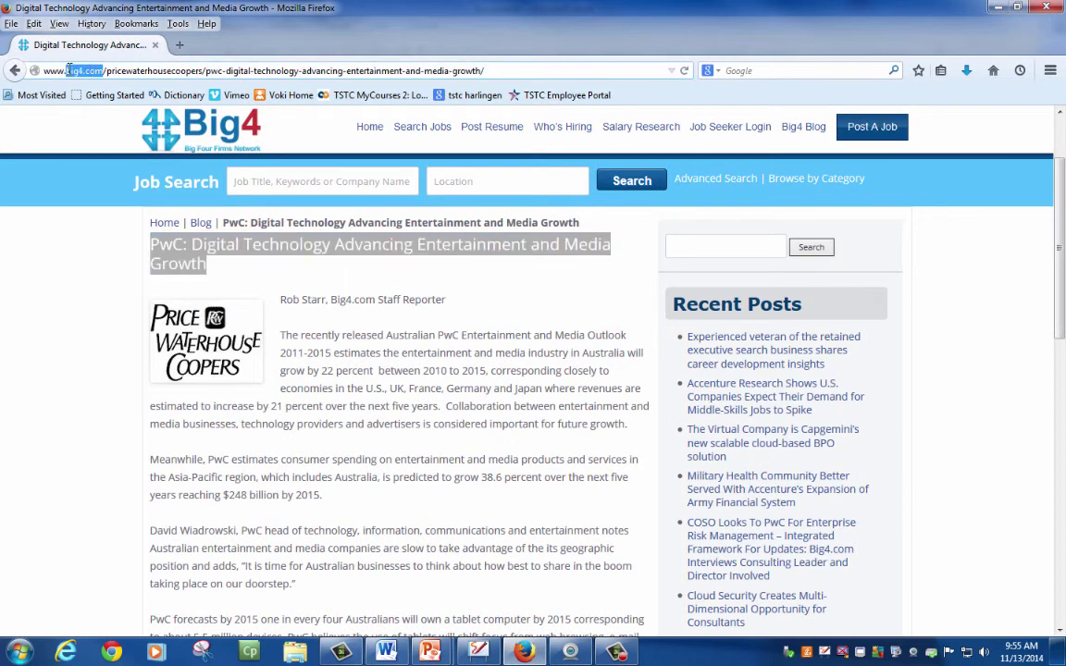
right_click(73, 66)
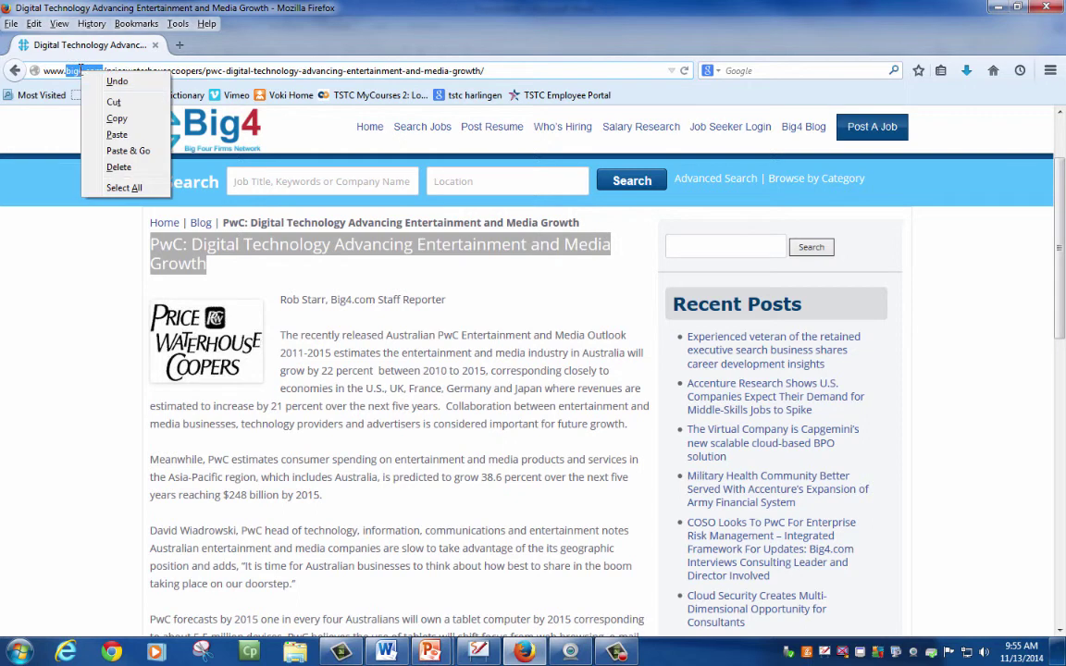
left_click(83, 107)
key("alt+Tab")
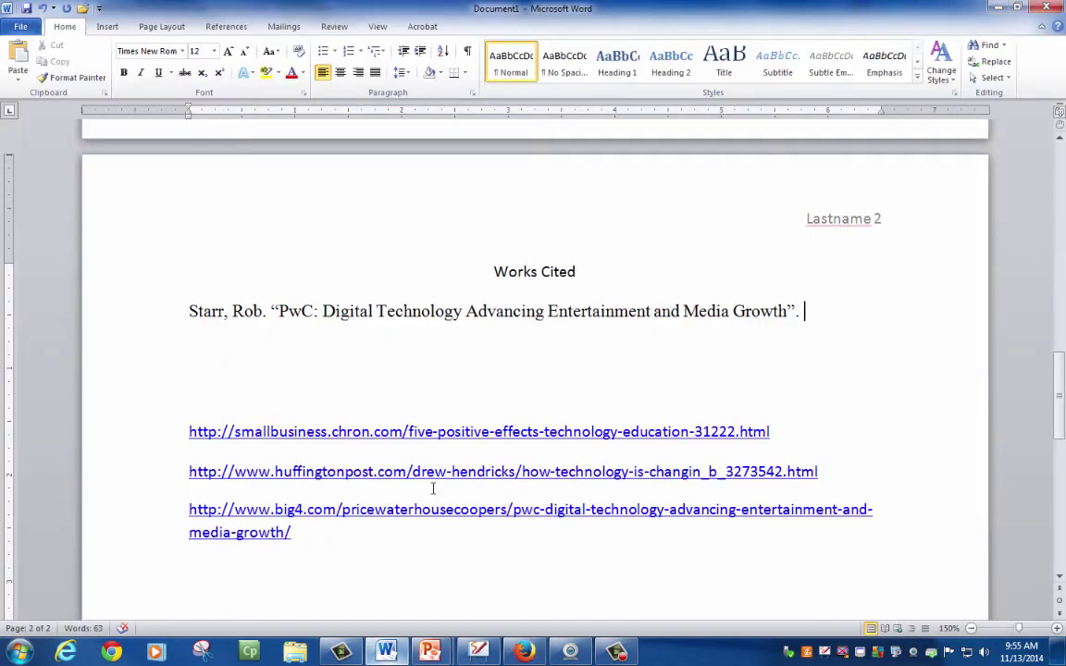
right_click(808, 311)
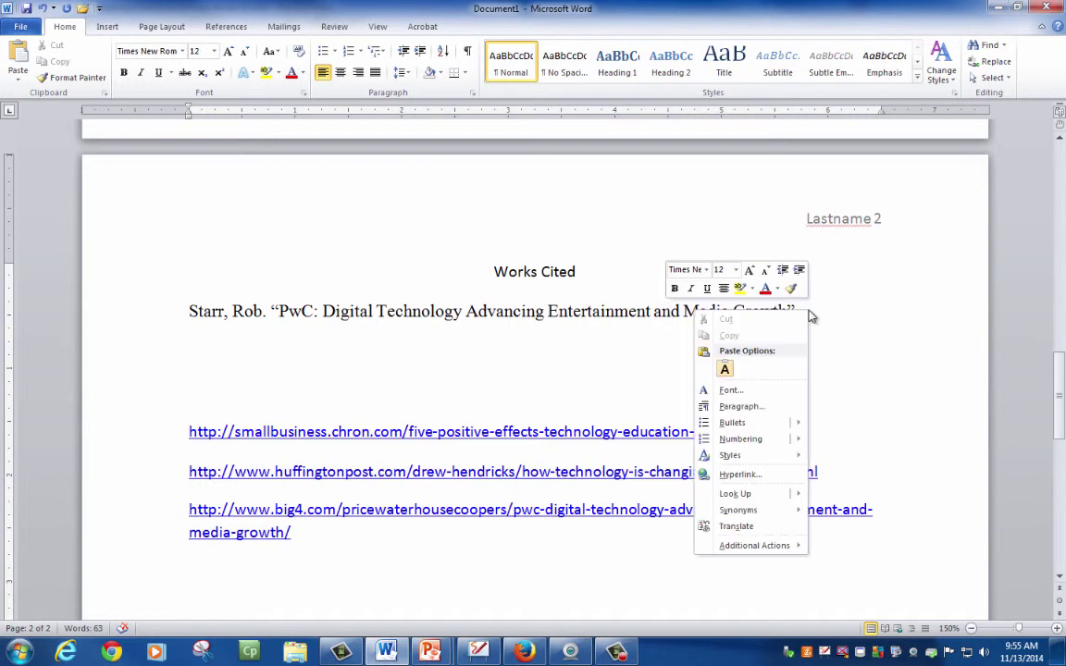
left_click(726, 370)
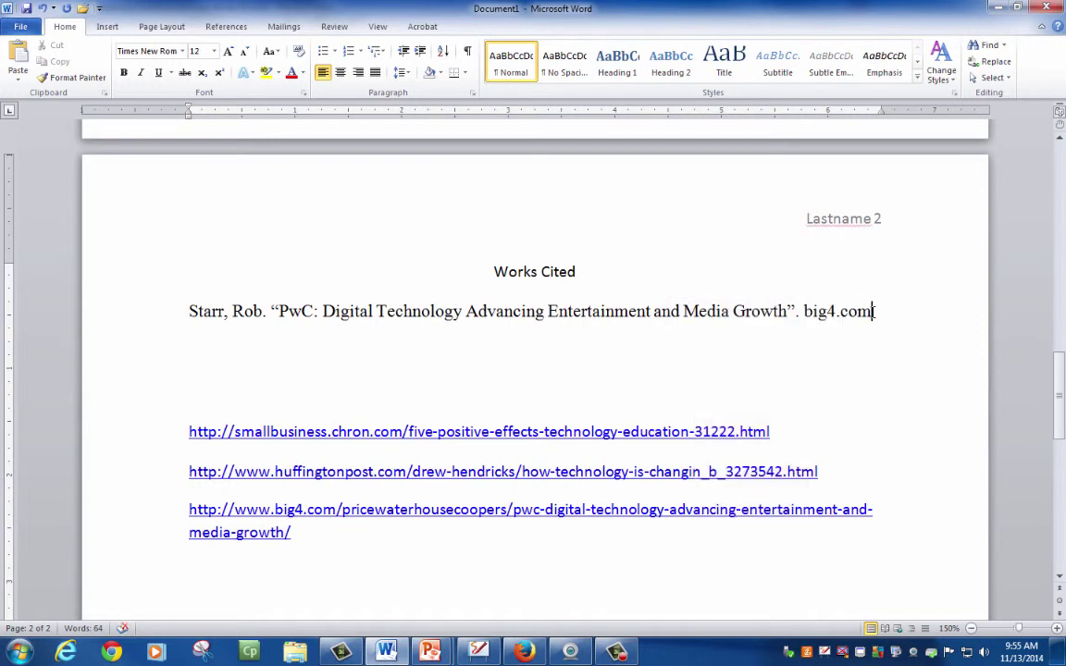
- Italicize big4.com in the citation, add a period after it, and turn italics off for the text that follows
left_click_drag(874, 311, 823, 324)
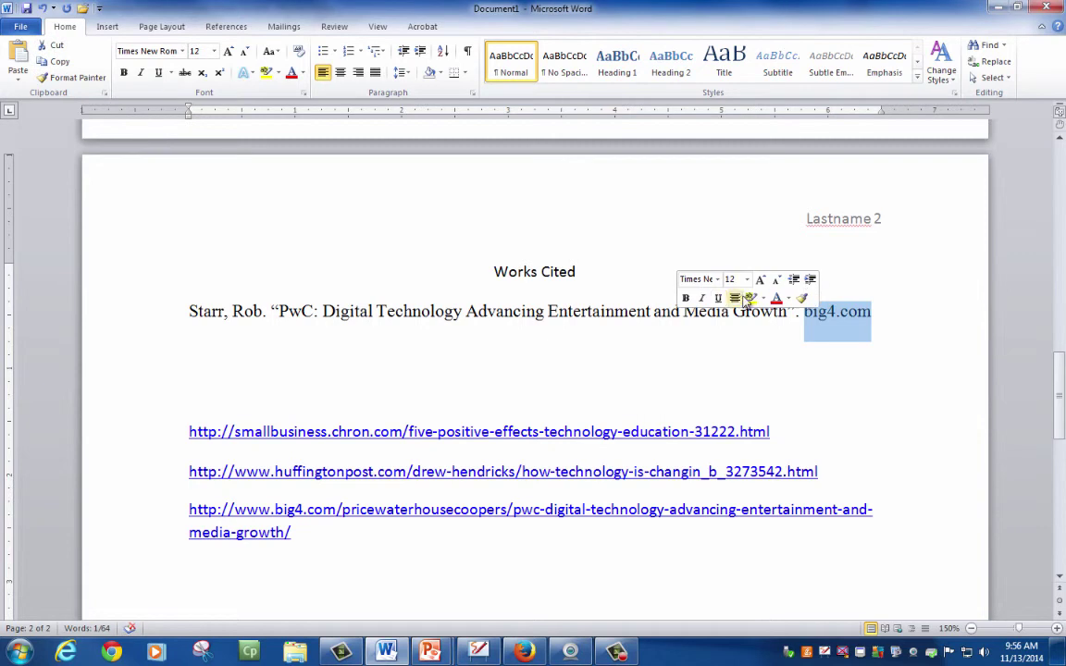
left_click(702, 298)
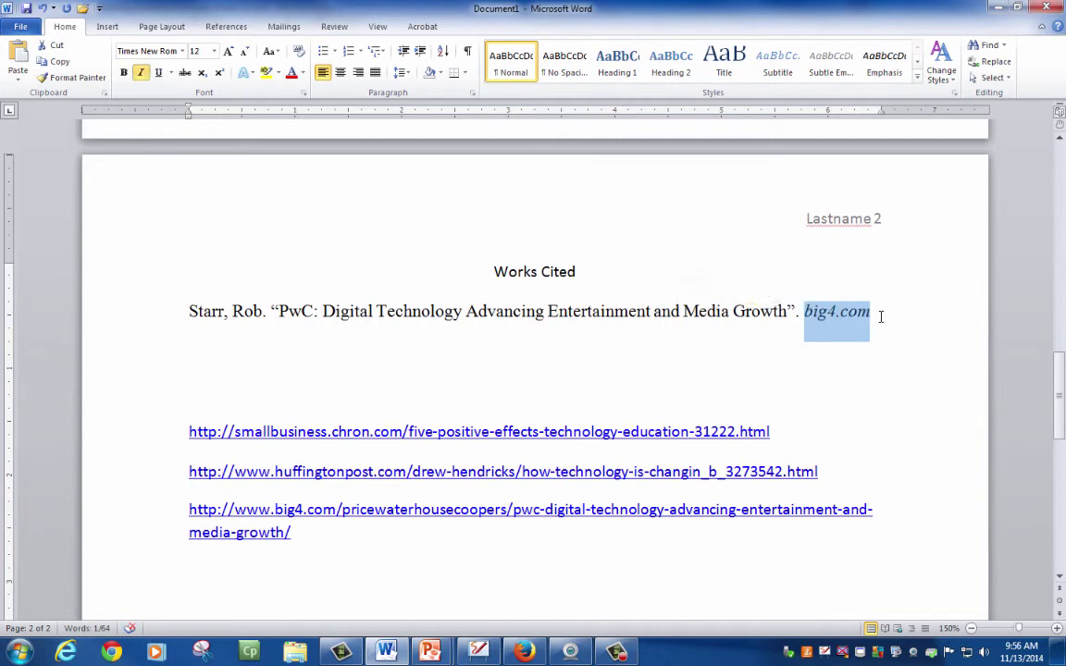
left_click(879, 315)
type(".")
left_click(137, 74)
- Copy the publisher name Big4 from the copyright line in Firefox and paste it after big4.com in the Word citation
scroll(435, 361, "down", 1)
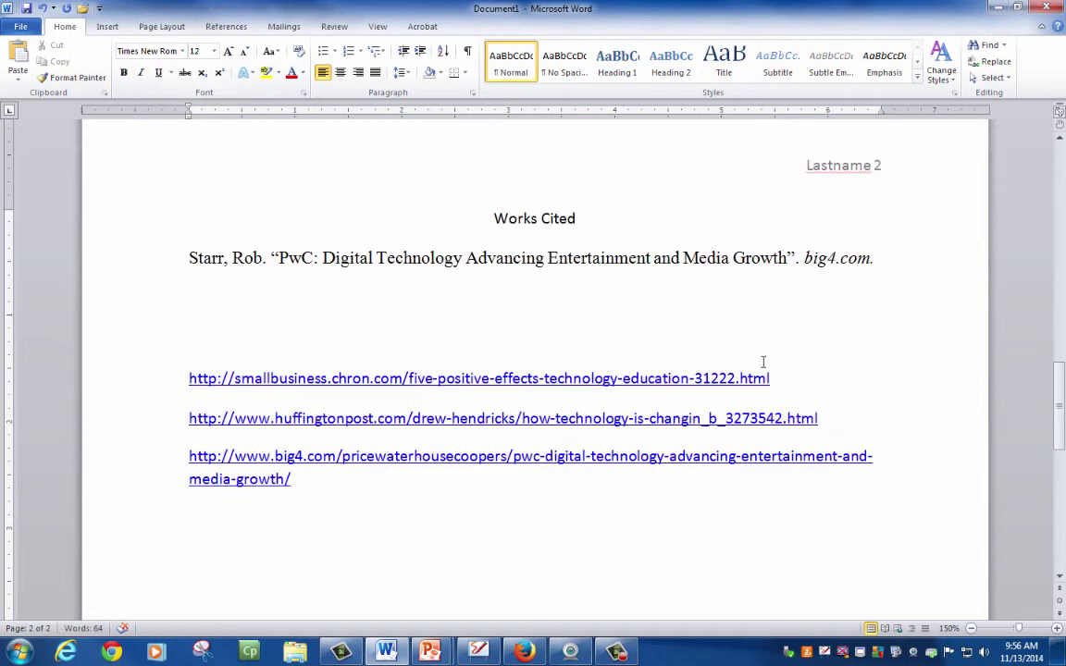
key("alt+Tab")
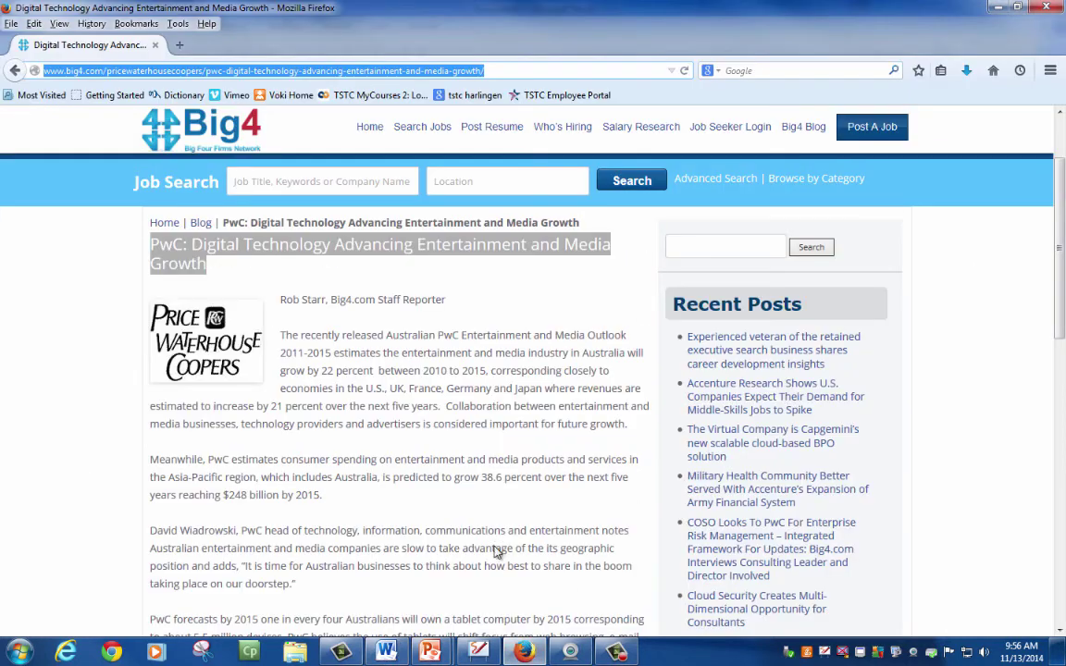
scroll(491, 535, "down", 12)
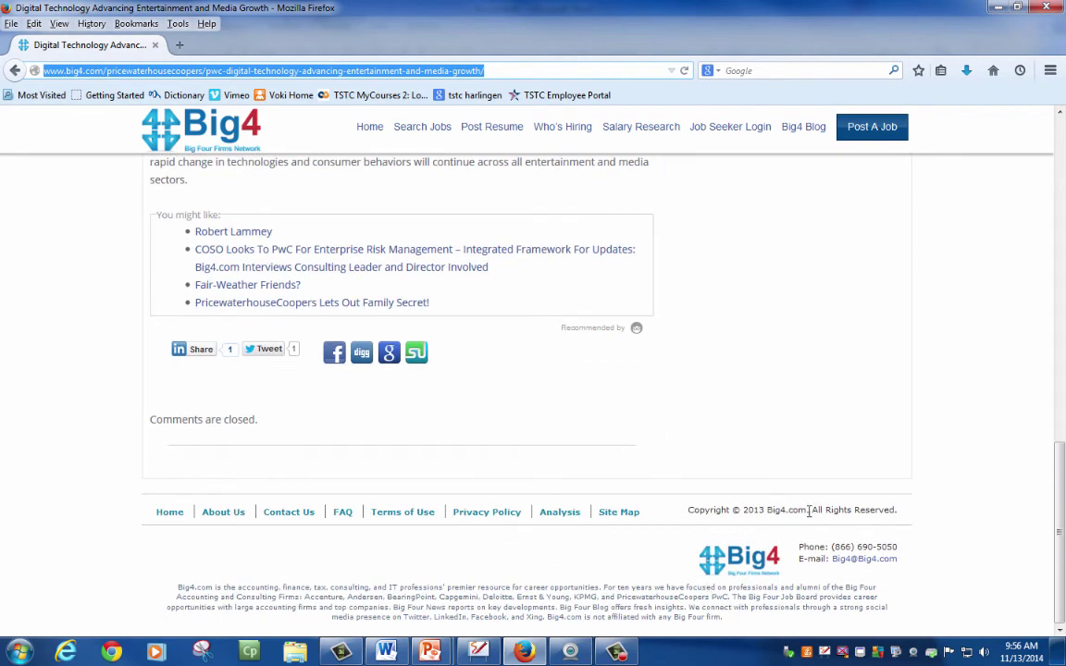
left_click_drag(786, 510, 778, 512)
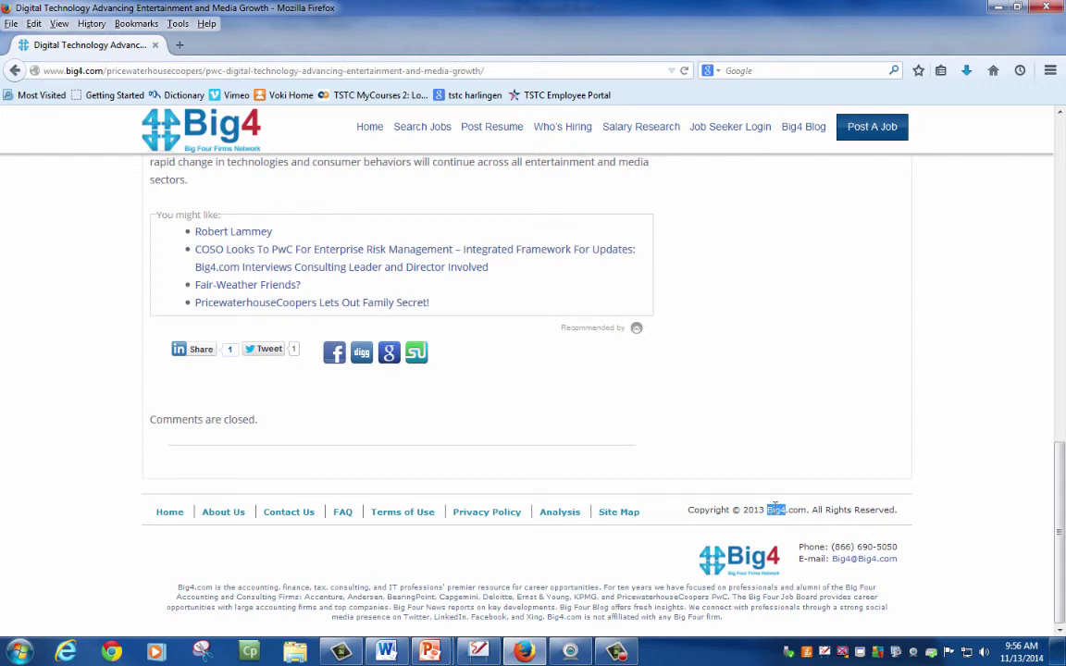
right_click(775, 507)
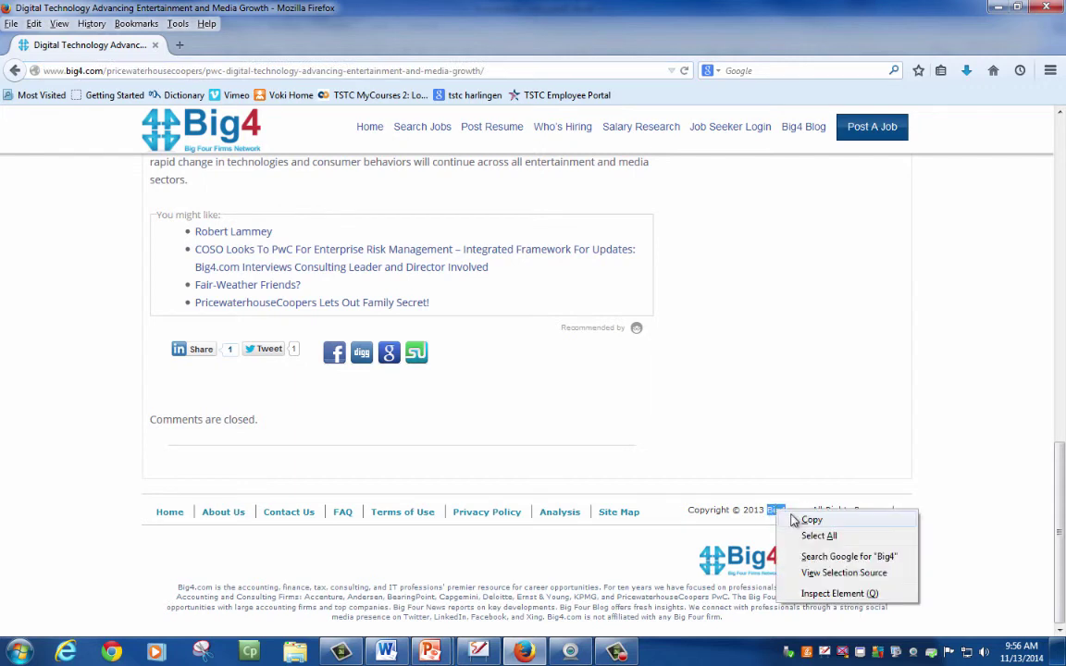
left_click(792, 521)
left_click(524, 653)
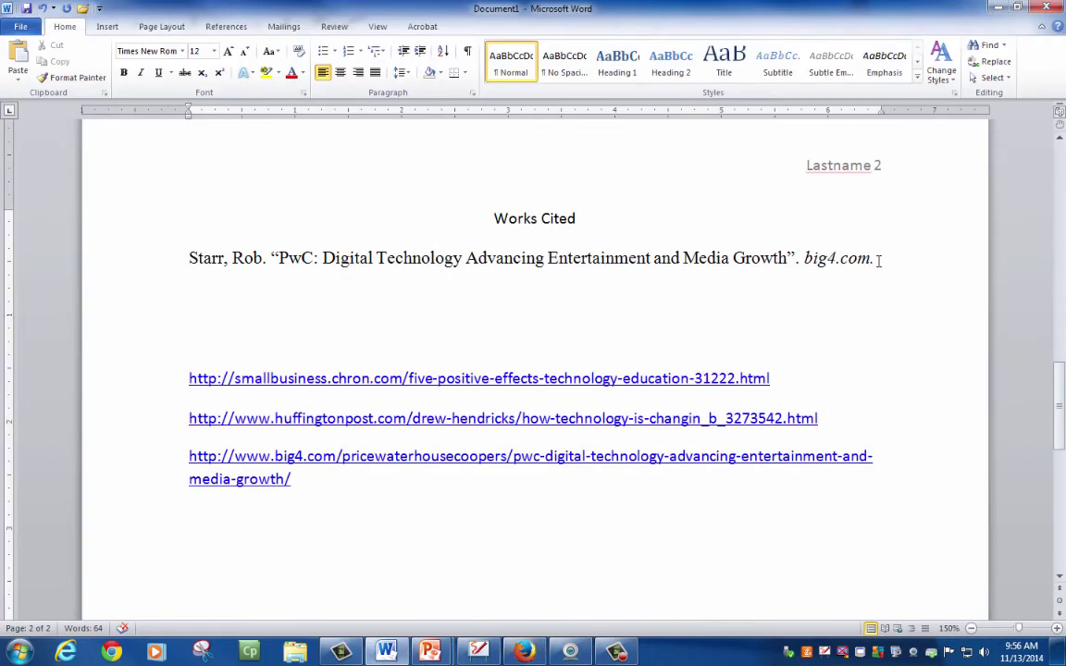
right_click(881, 262)
left_click(842, 312)
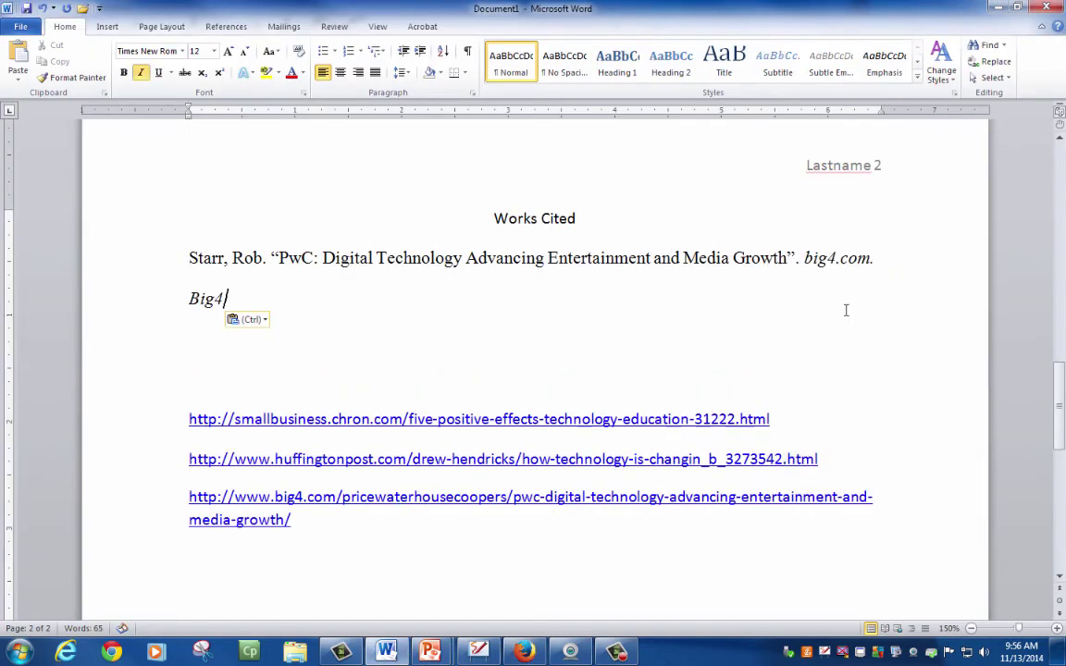
- Remove the italics from the publisher name Big4 in the citation and add a colon after it
left_click(143, 77)
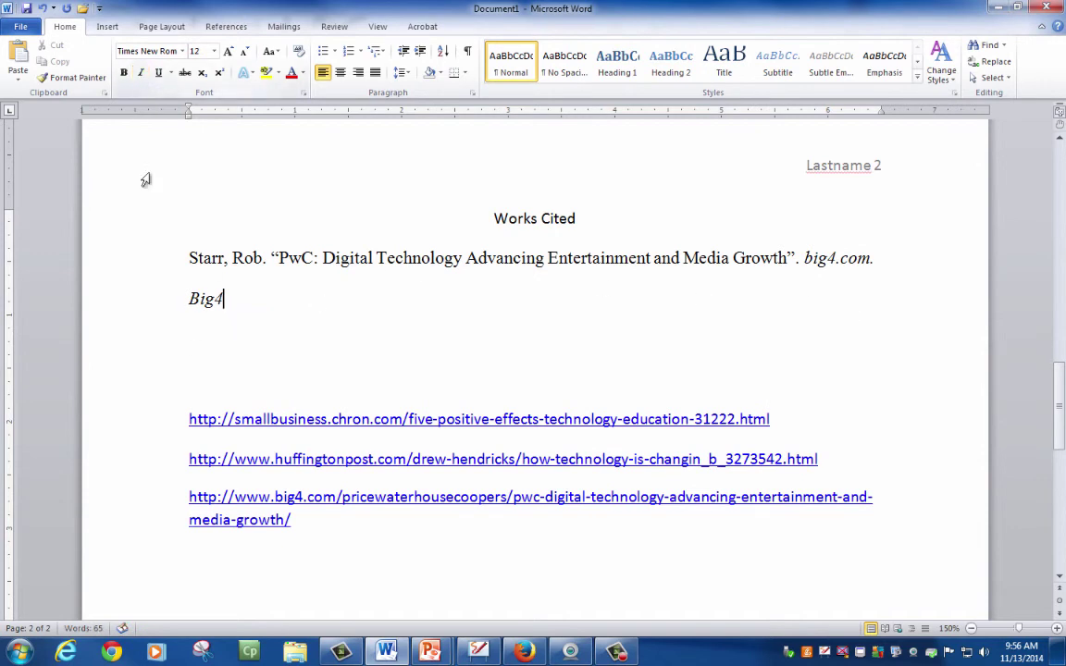
double_click(205, 298)
key("ctrl+i")
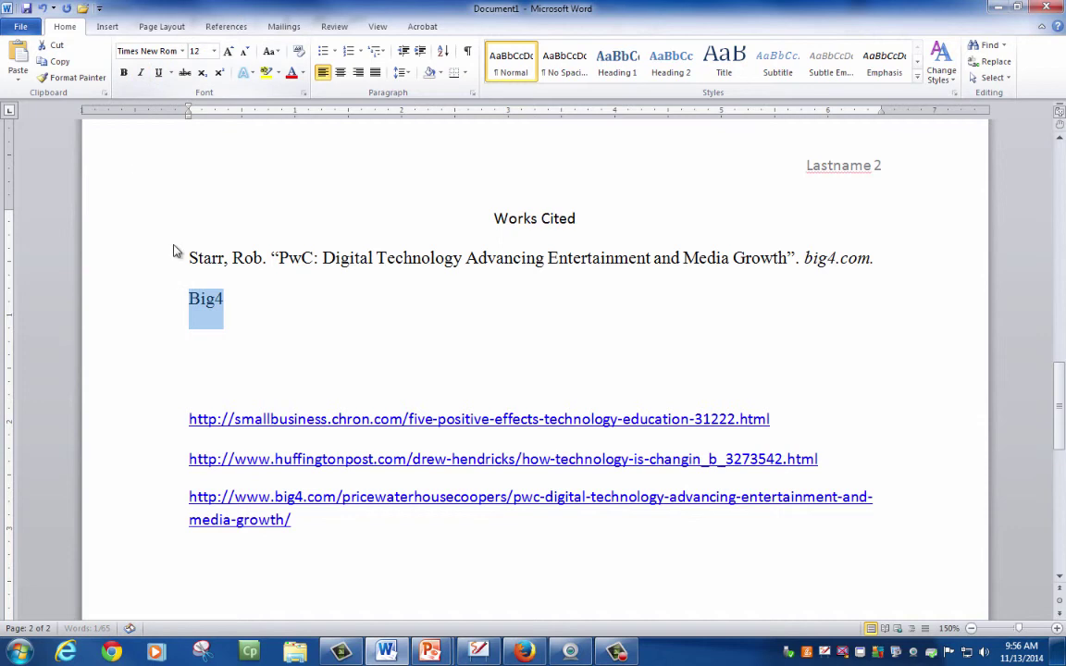
left_click(229, 298)
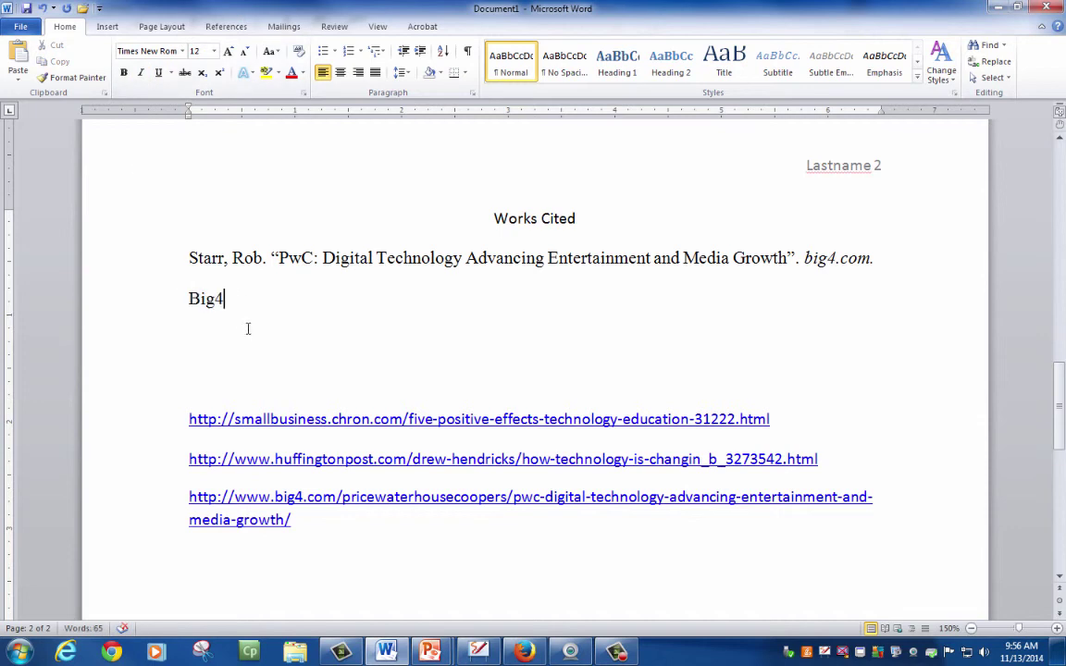
type(":")
- Copy the year 2013 from the article page's copyright line in Firefox and paste it after the colon in Word, followed by a period
left_click(521, 653)
scroll(370, 407, "up", 10)
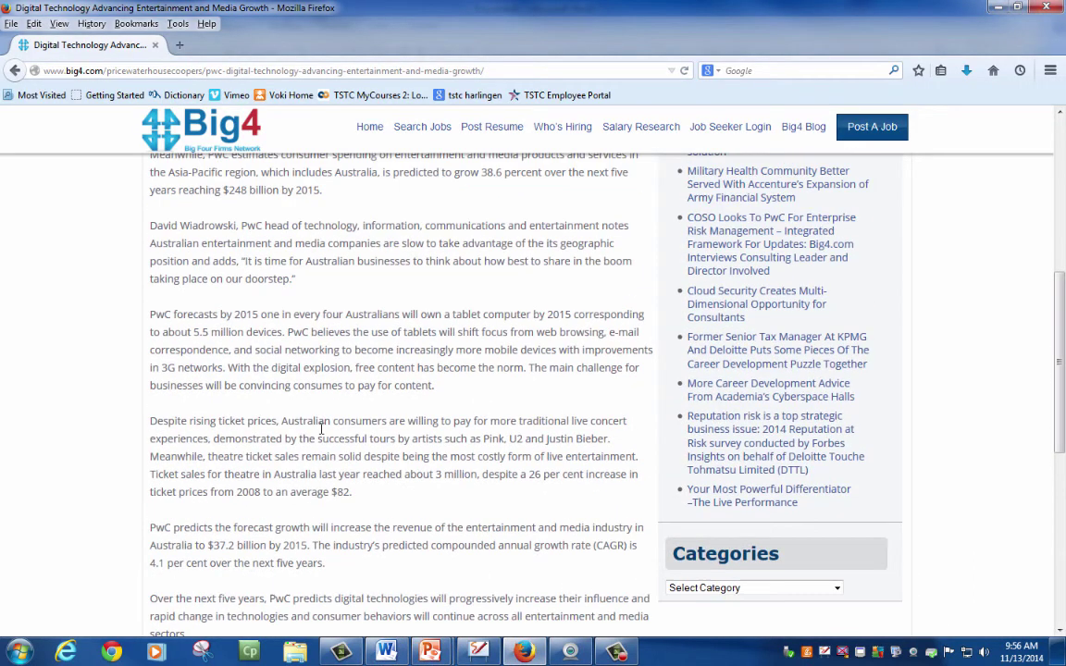
scroll(321, 427, "up", 3)
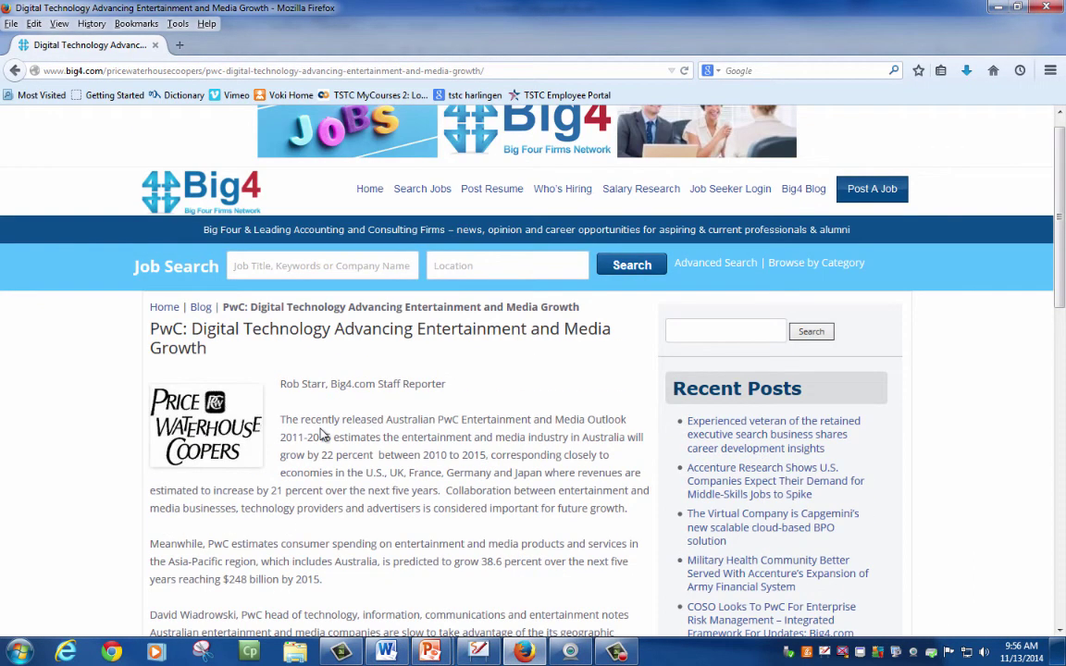
scroll(404, 413, "down", 3)
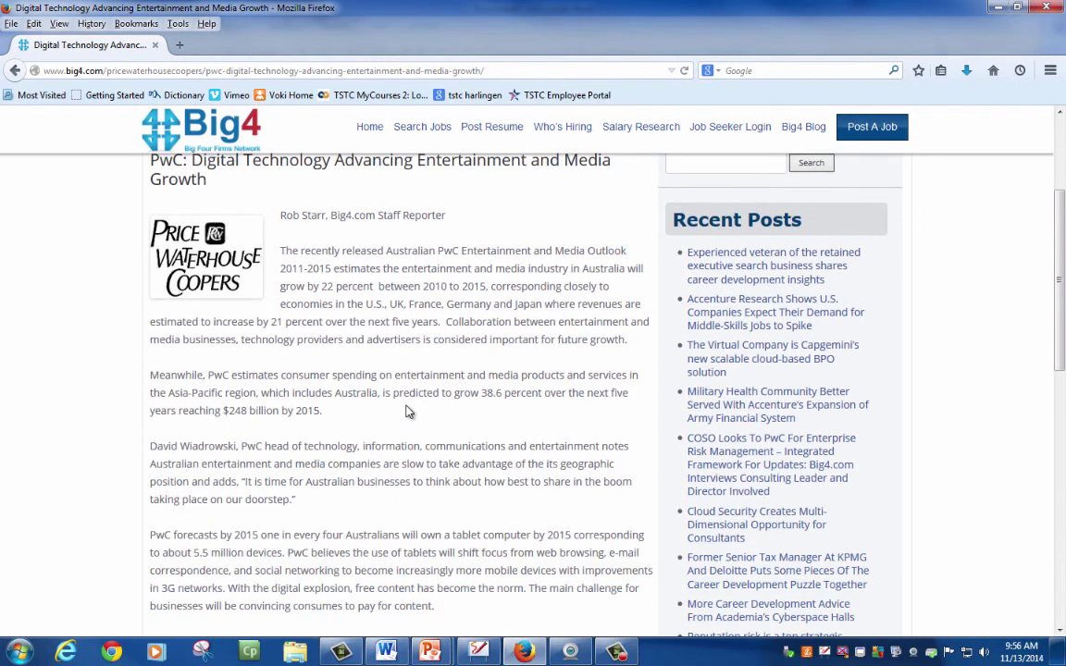
scroll(404, 413, "down", 10)
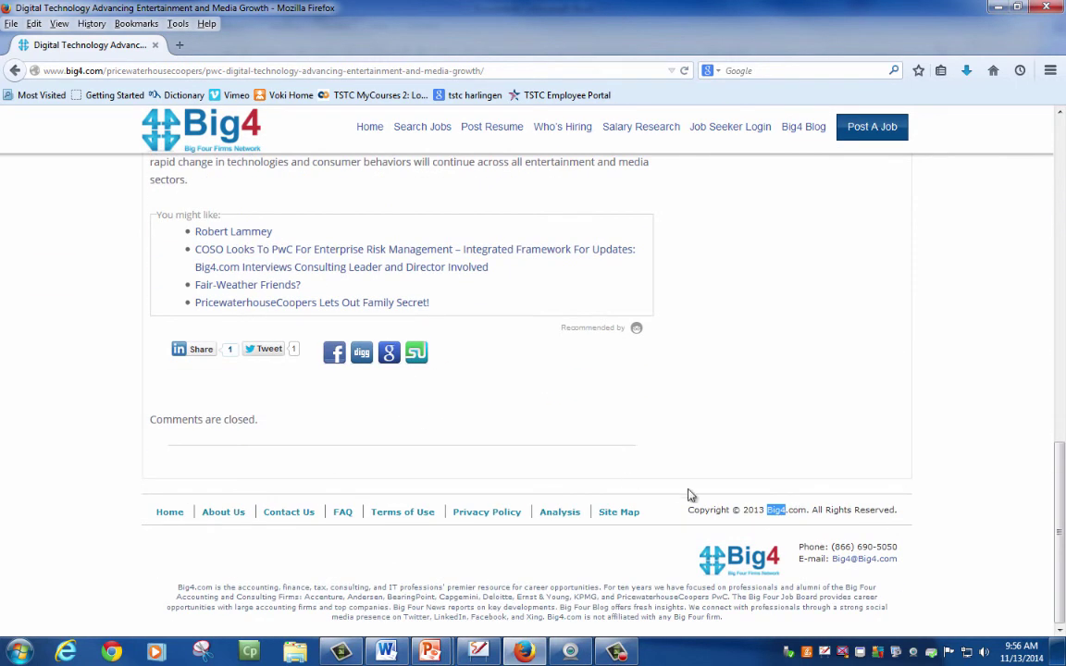
left_click_drag(758, 509, 748, 511)
double_click(754, 509)
right_click(765, 515)
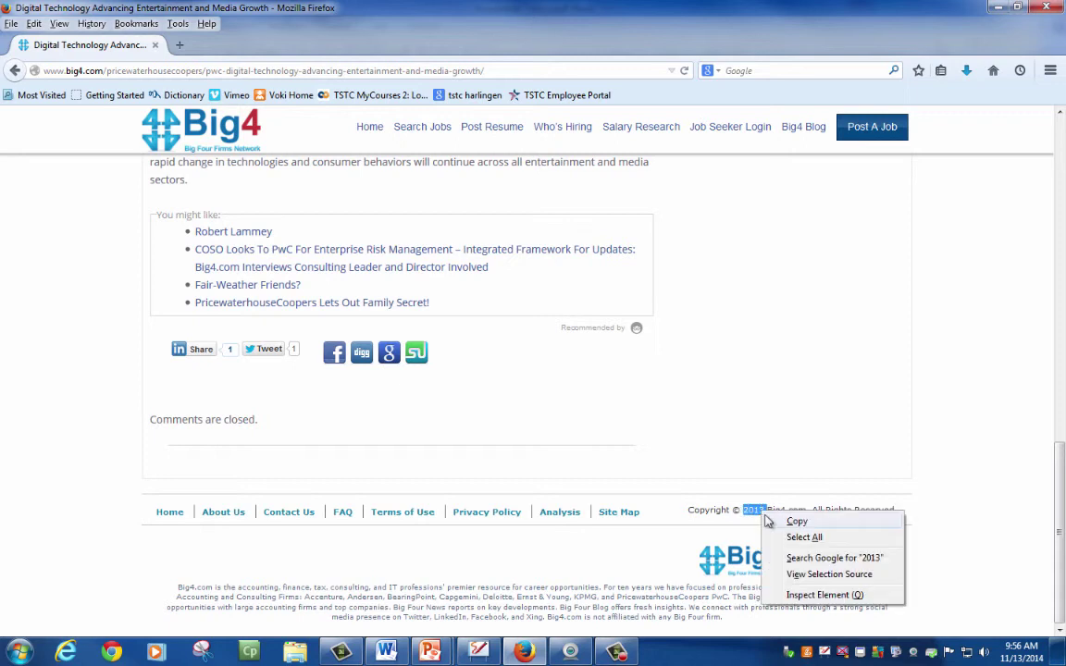
left_click(769, 522)
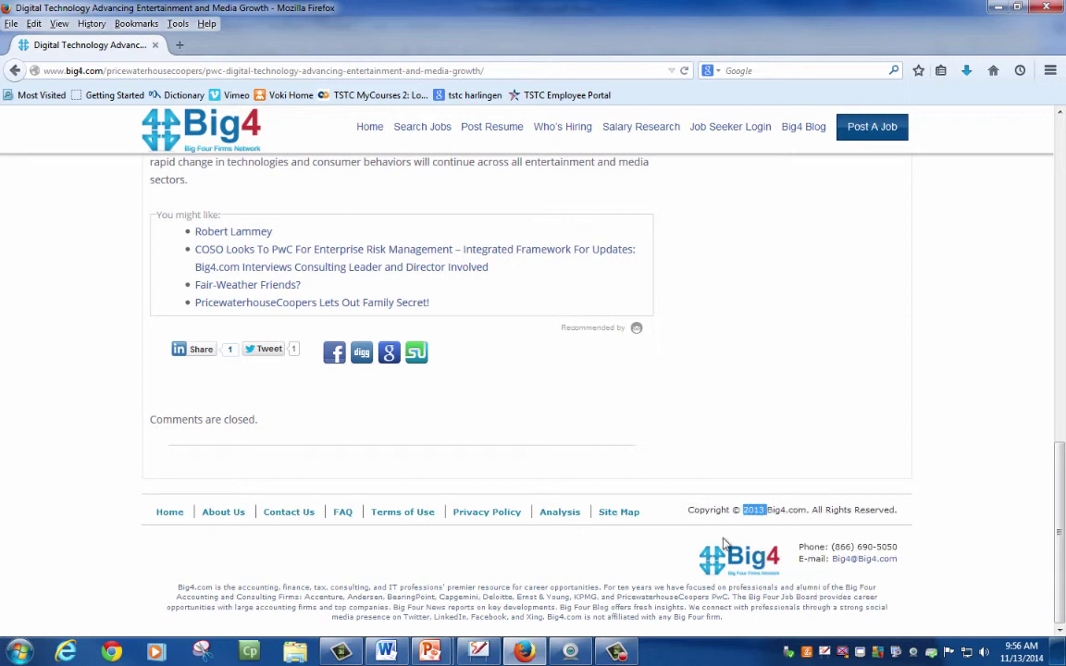
left_click(401, 655)
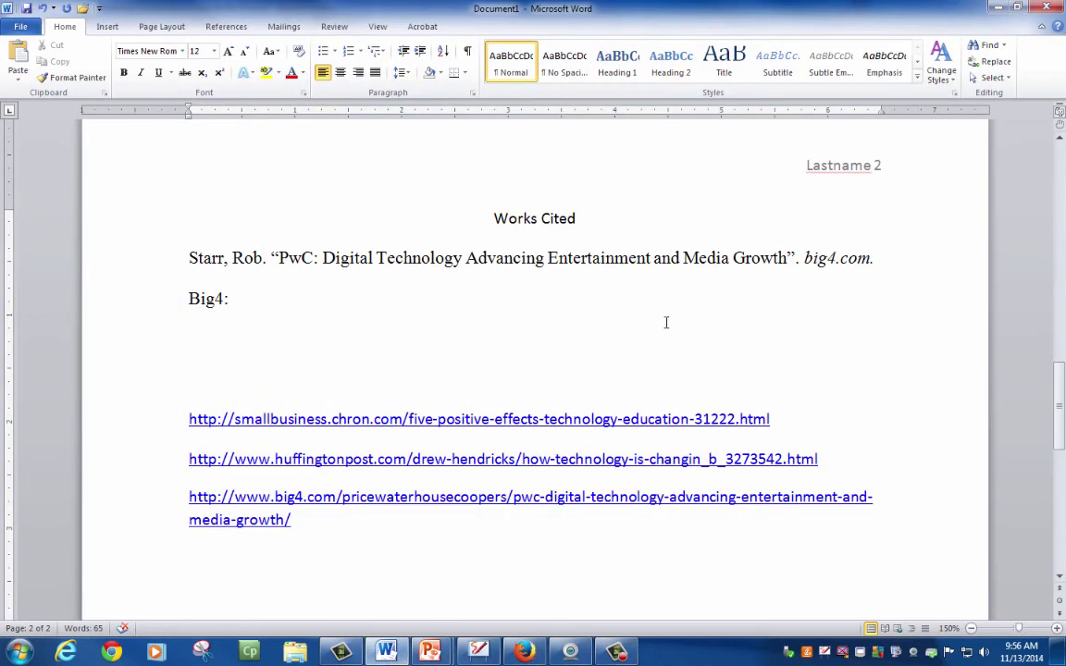
right_click(234, 299)
left_click(197, 353)
type(".")
- Add the medium and access date "Web. 13 Nov. 2014" after the publication year in the Word citation
left_click(518, 653)
left_click(518, 653)
type("Web.")
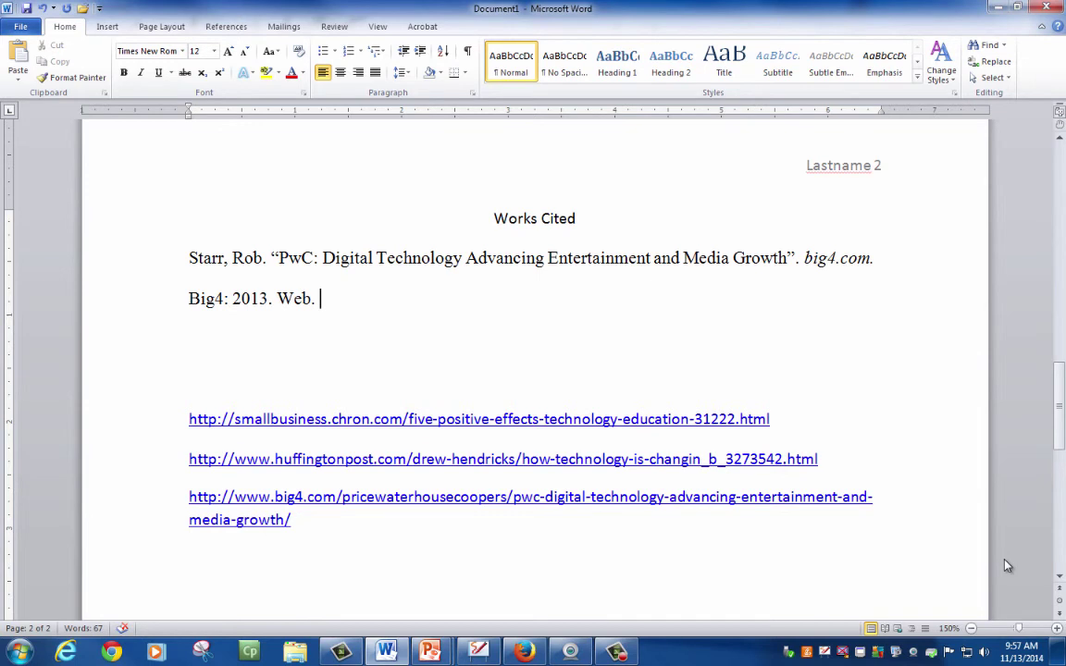
type("13")
type(" Nov")
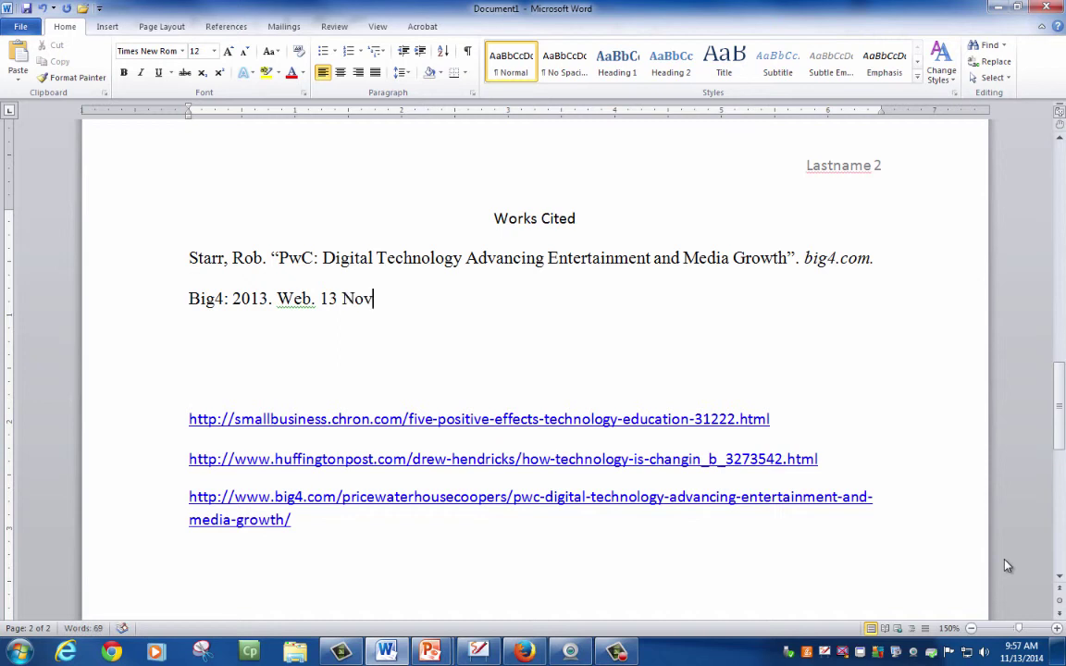
type(". 2014")
- Apply a 0.5" hanging indent to the whole citation entry
left_click_drag(189, 258, 417, 315)
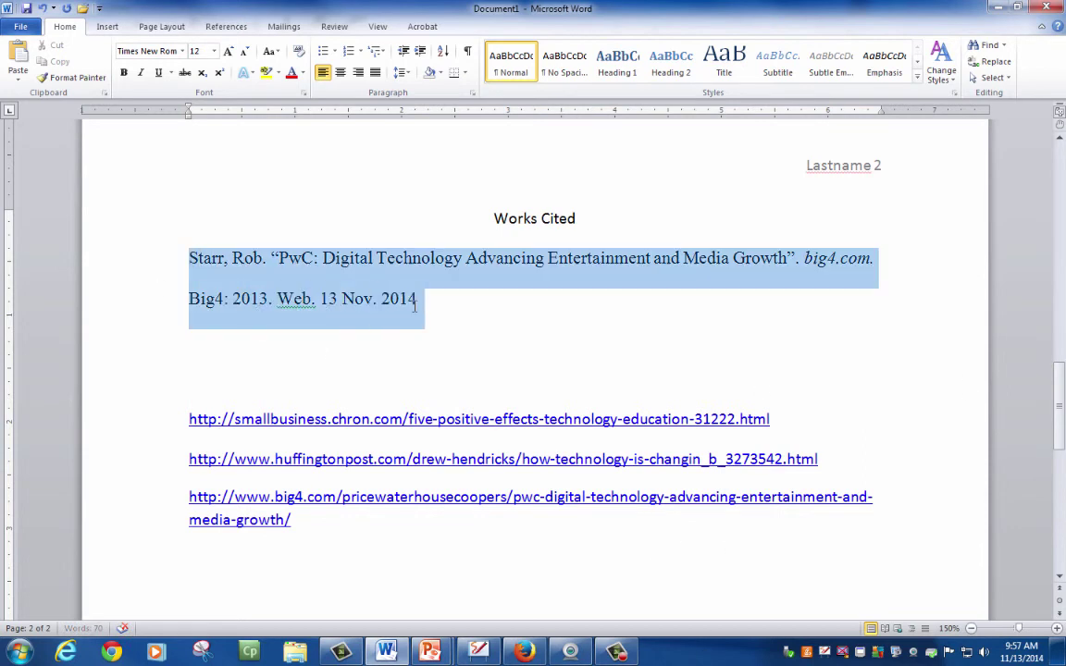
left_click(473, 93)
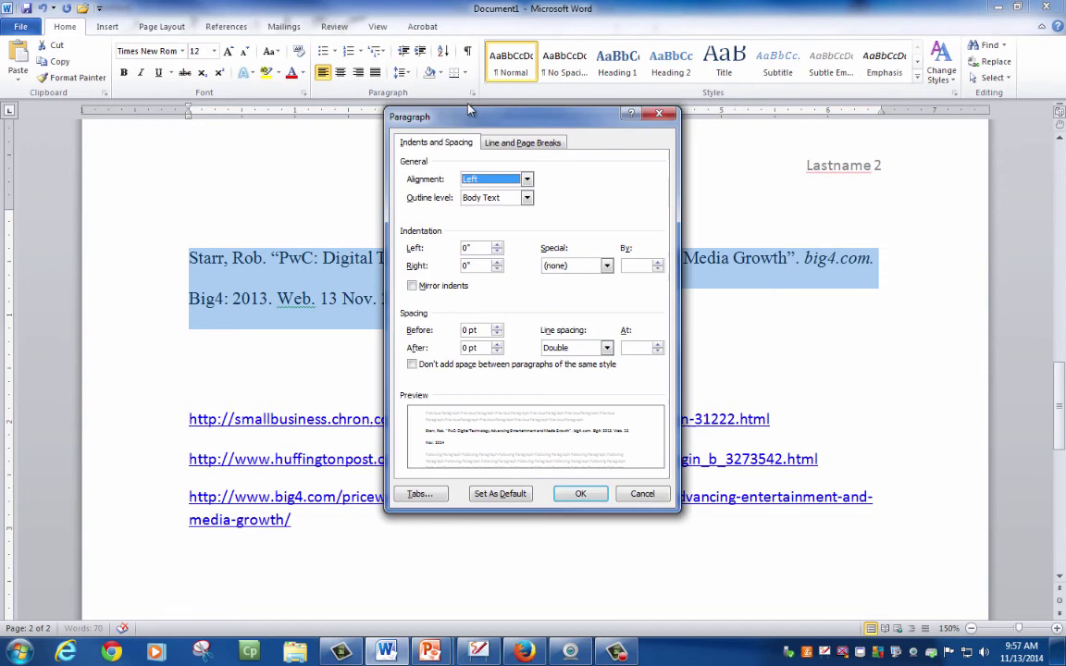
left_click(605, 266)
left_click(594, 299)
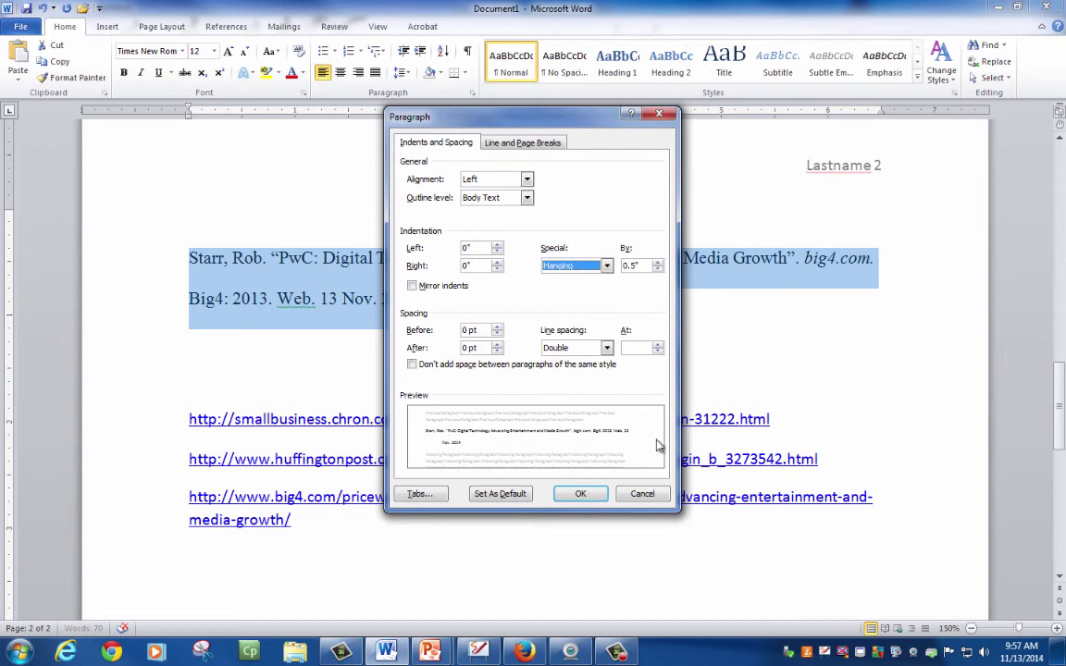
left_click(580, 493)
left_click(529, 351)
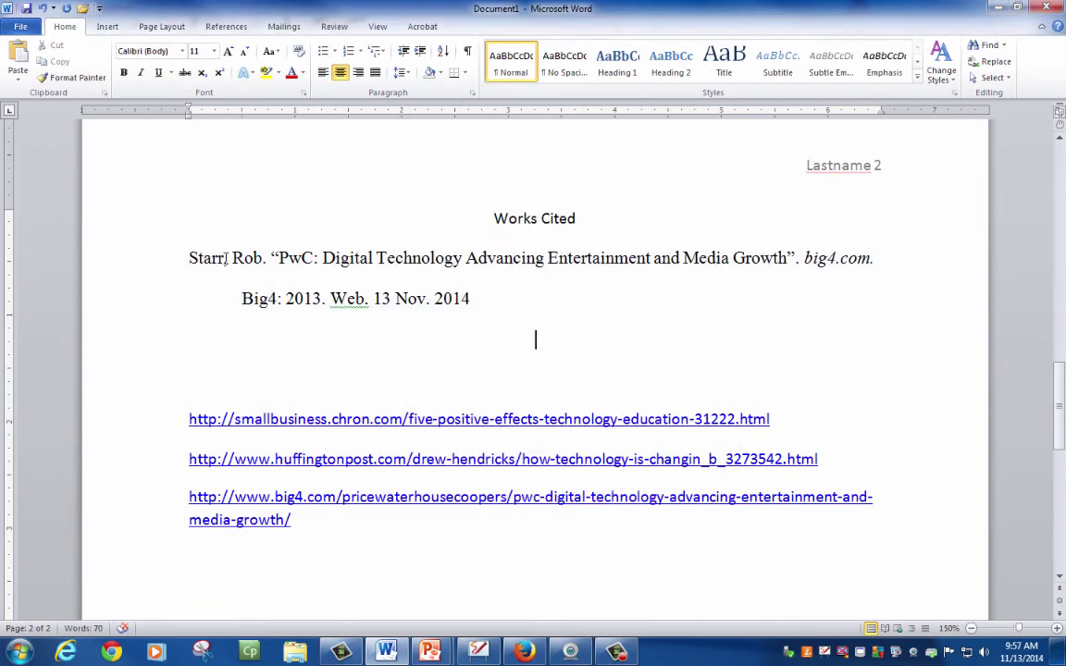
- Change the font of the Works Cited heading to Times New Roman
double_click(517, 218)
left_click(517, 219)
triple_click(559, 216)
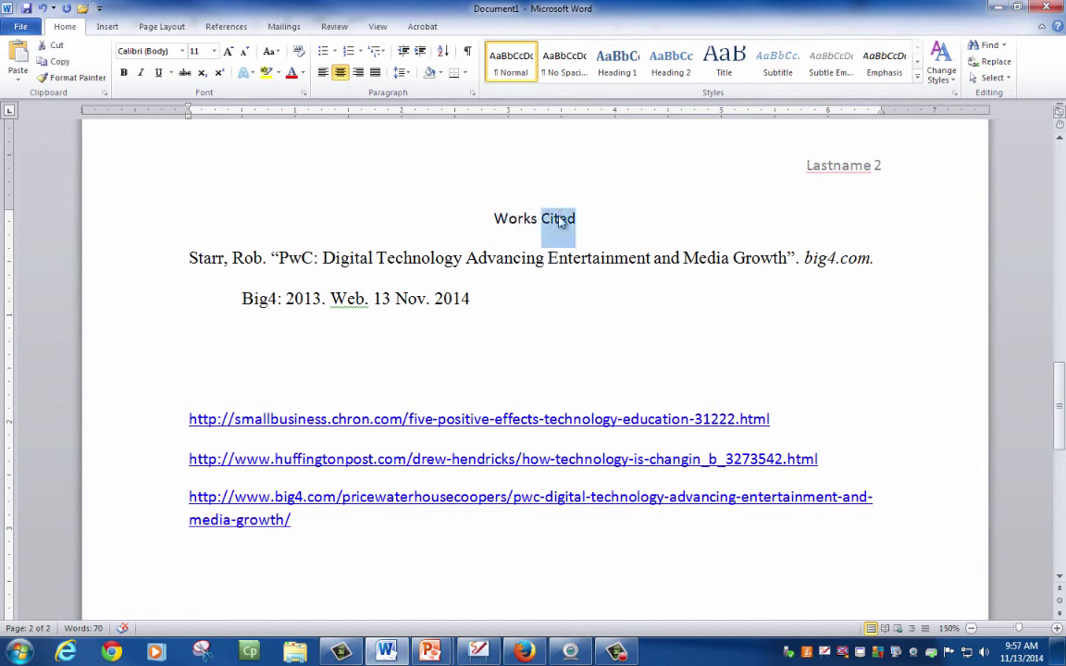
left_click(457, 175)
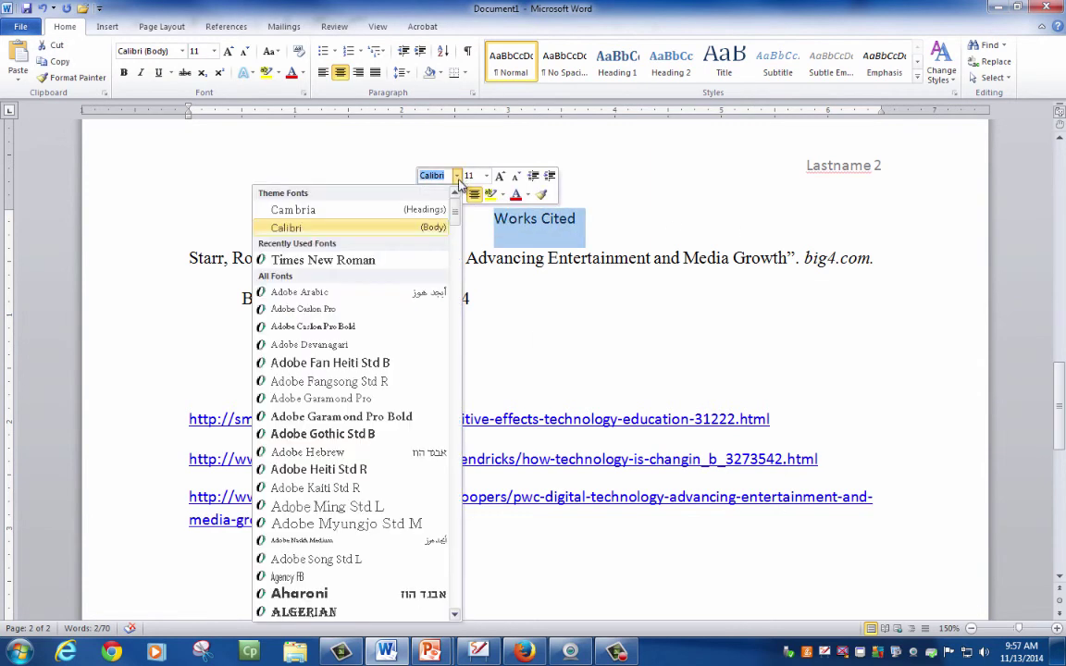
left_click(349, 261)
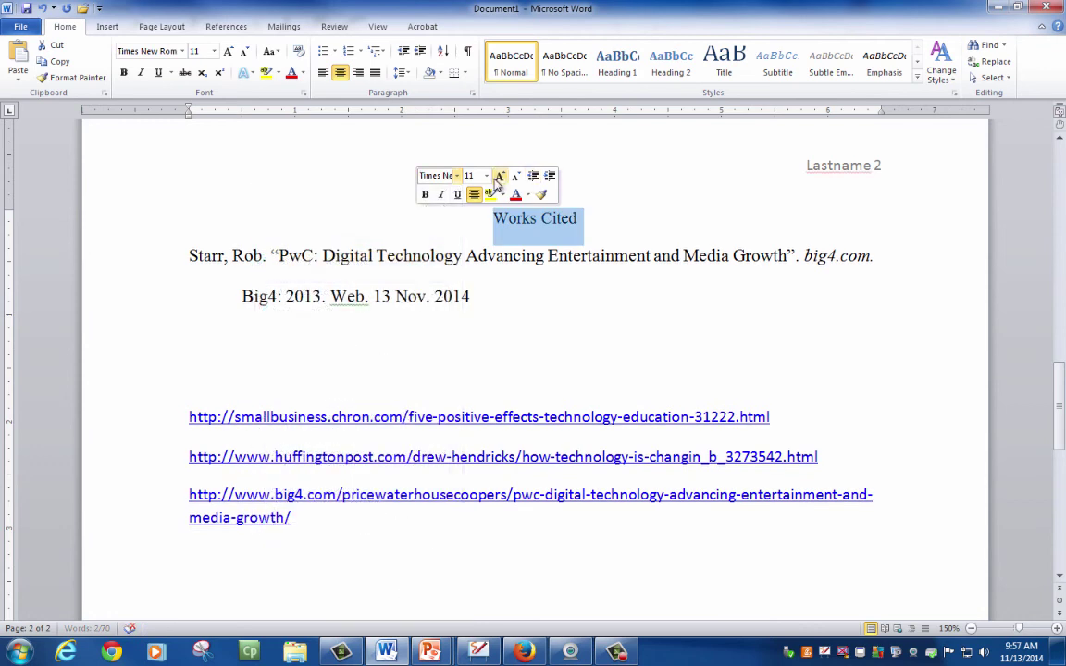
left_click(485, 175)
left_click(471, 232)
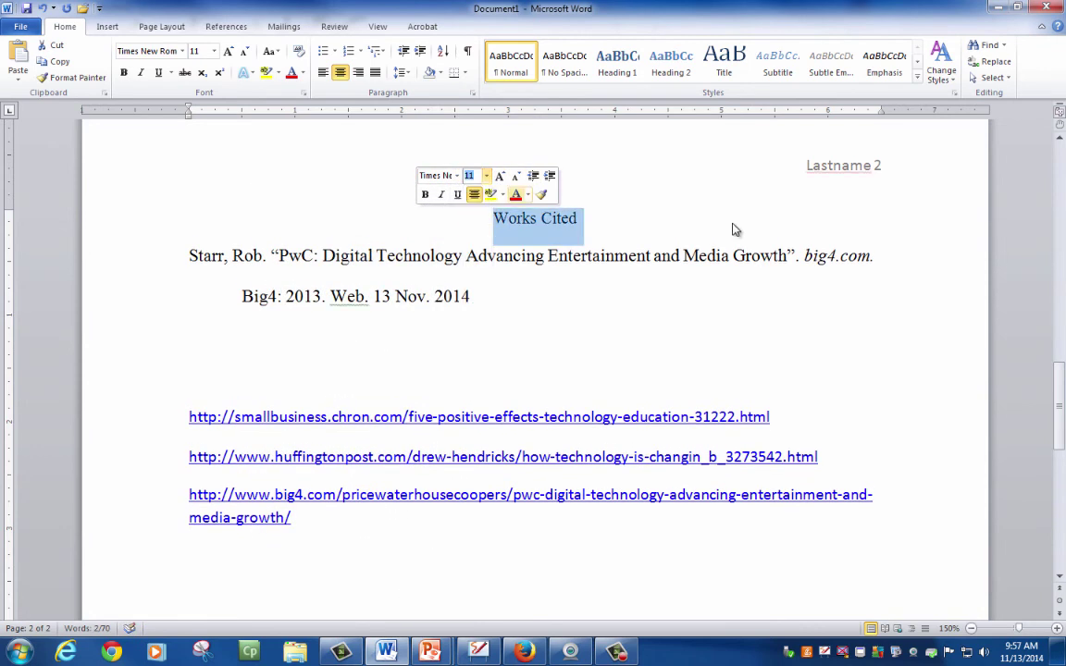
left_click(647, 224)
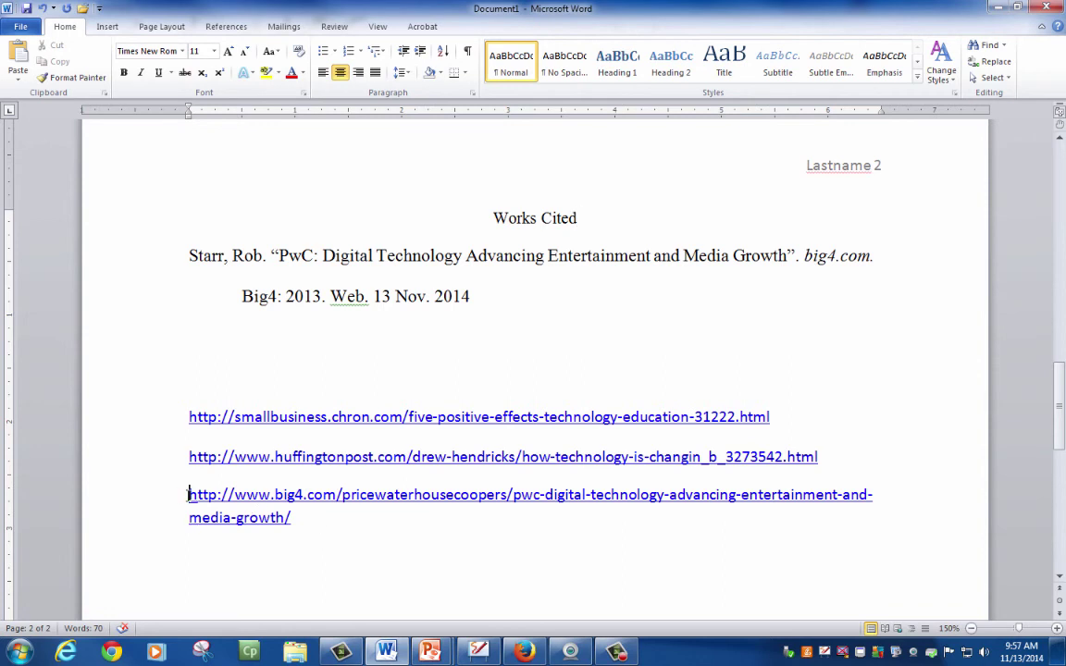
- Cut the big4.com article link from the saved source links and paste it as plain text after 2014 in the citation
left_click_drag(191, 495, 302, 524)
key("ctrl+c")
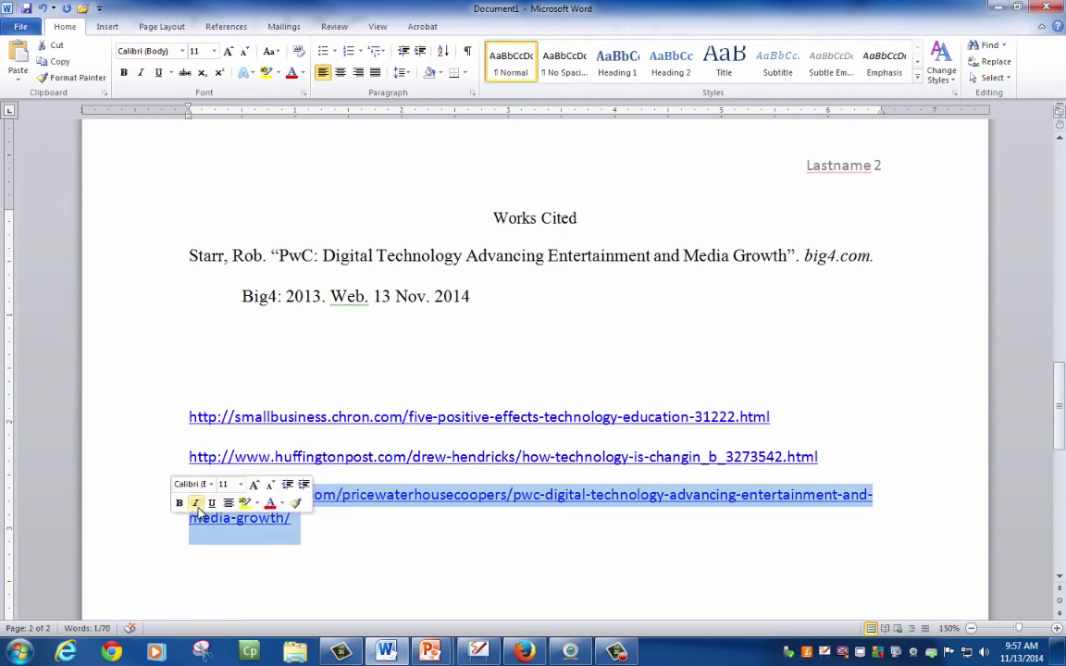
right_click(357, 503)
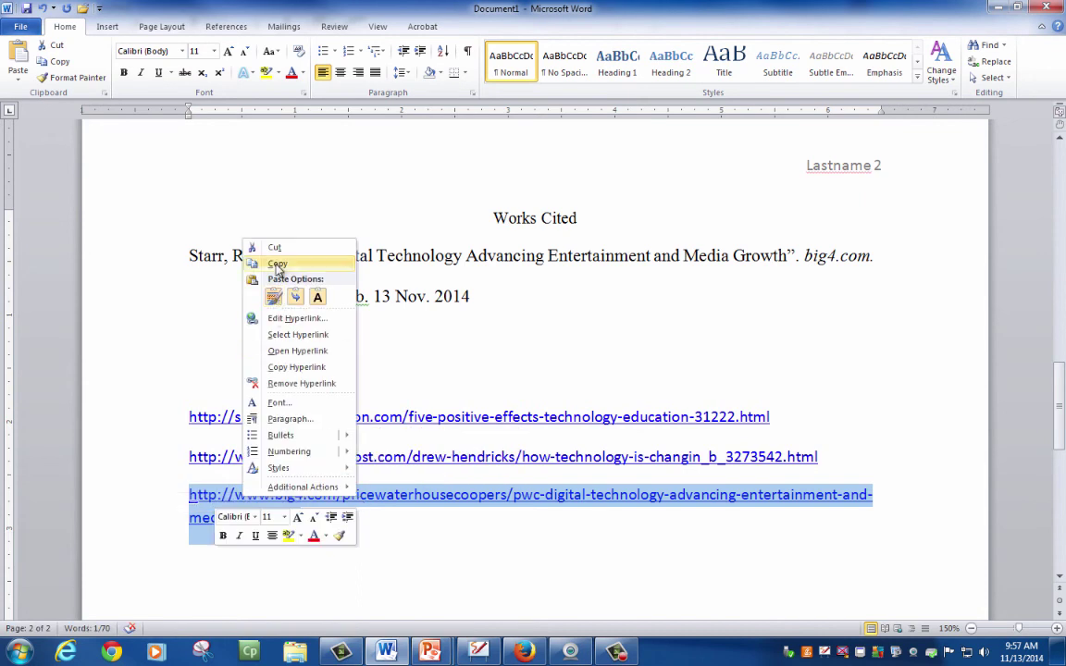
left_click(275, 248)
left_click(479, 297)
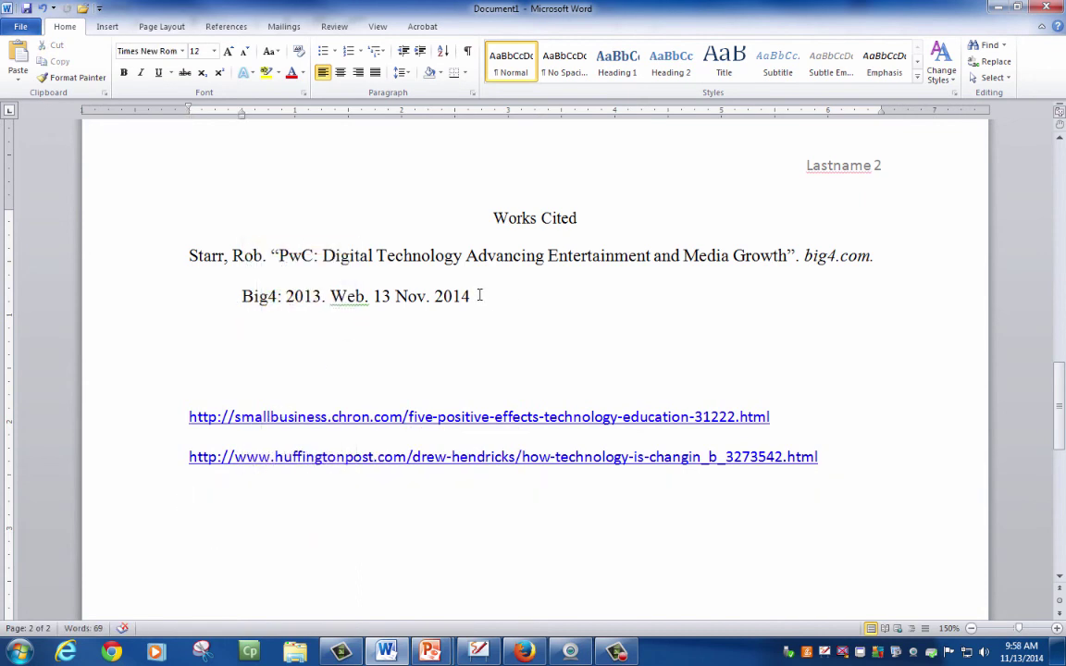
right_click(479, 295)
left_click(441, 353)
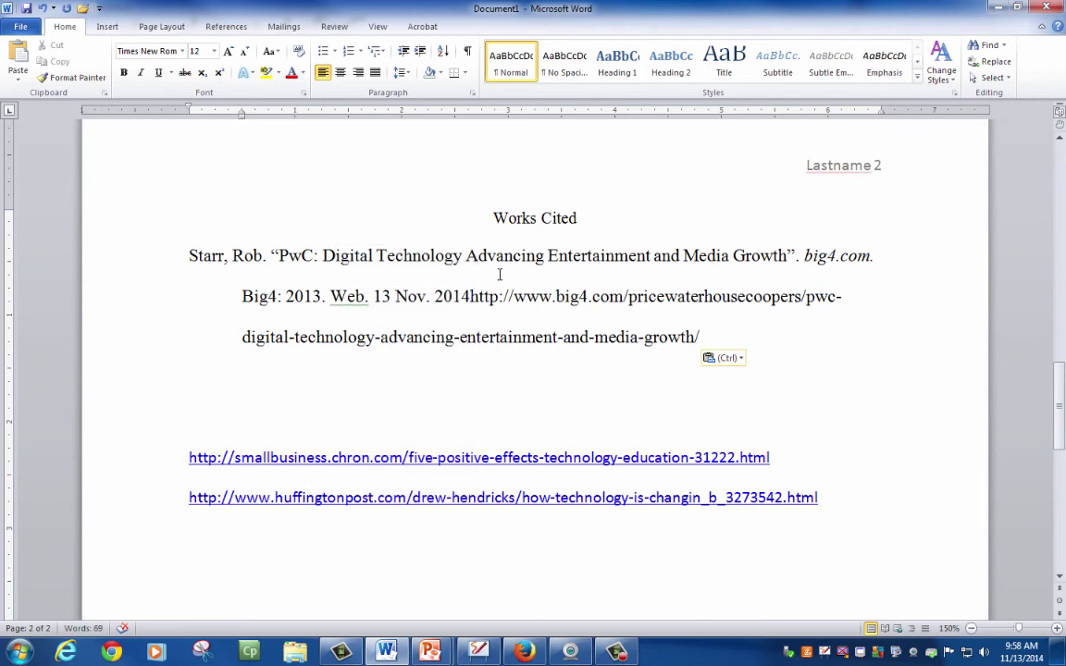
- Enclose the citation's web address in angle brackets and add a period after 2014
type("<")
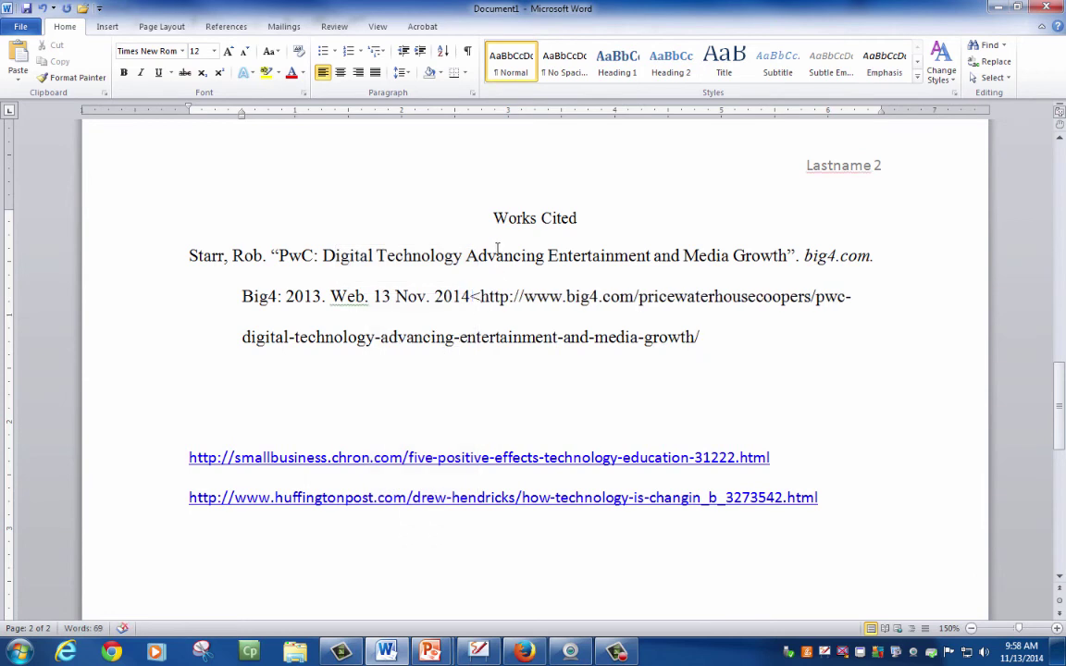
key("Left")
key("Left")
key("Right")
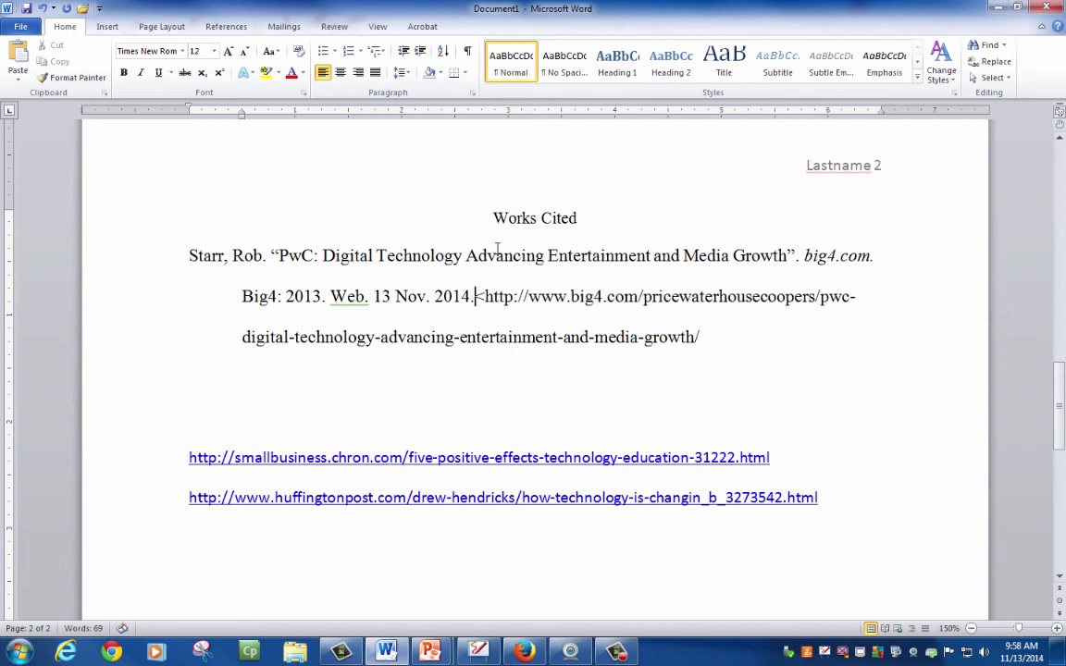
type(".")
left_click(705, 339)
type(">")
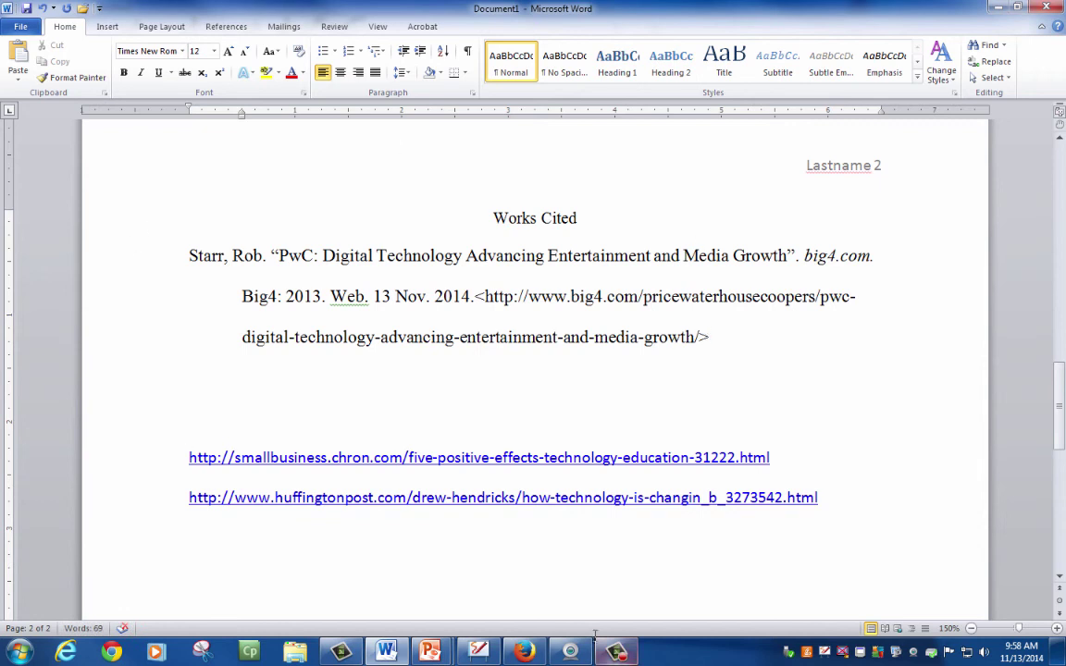